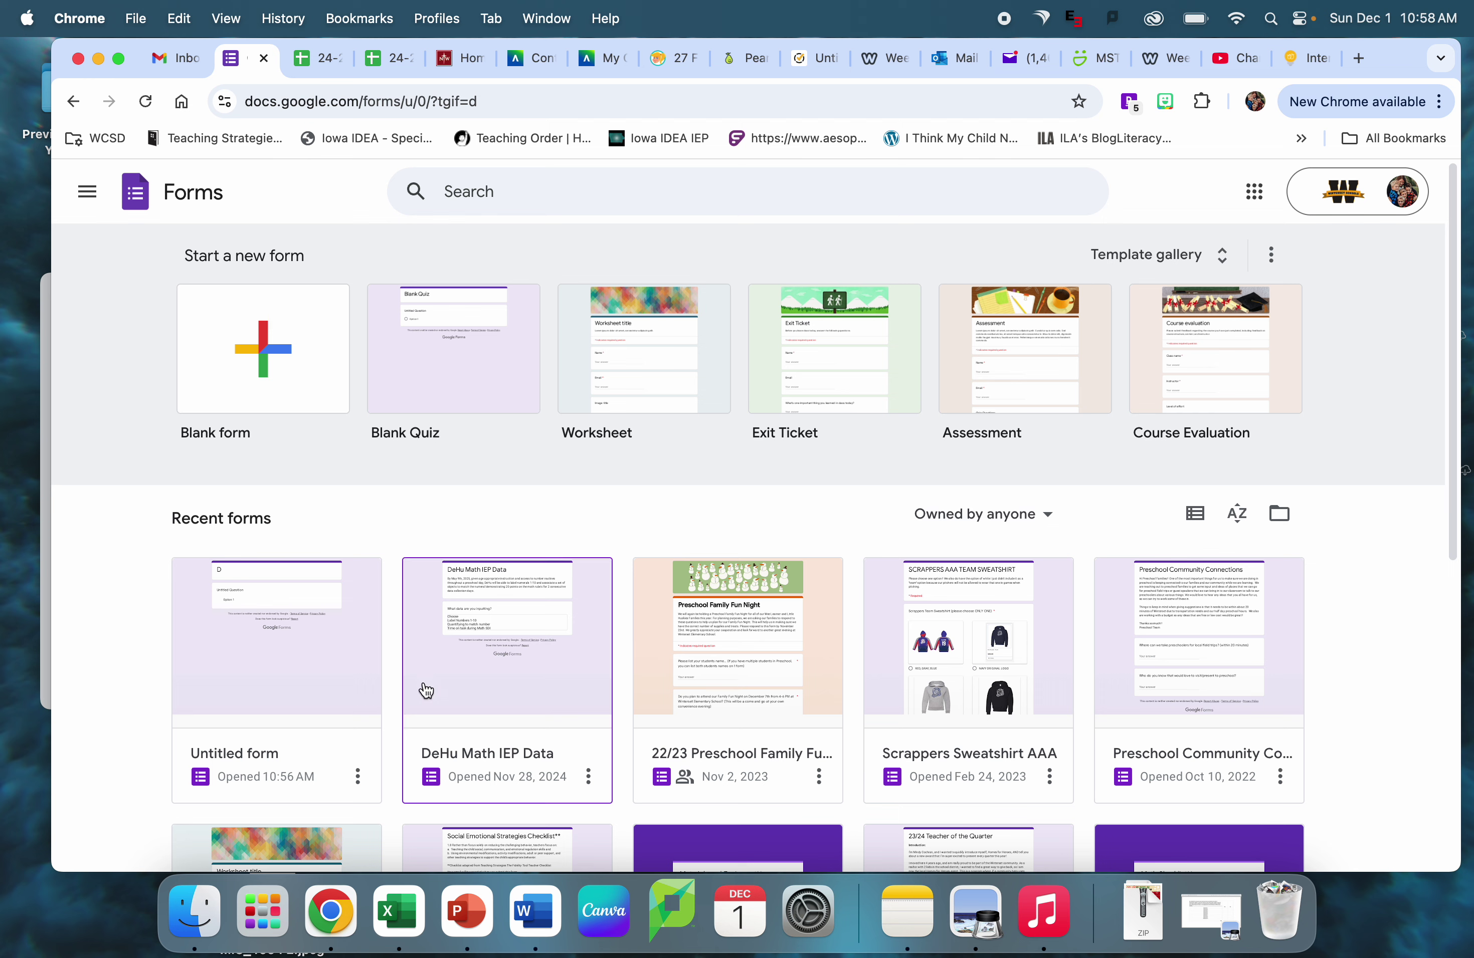
Step: Open the Math IEP Data form and examine its goal description, data-type question and Label Number 1-10 section
{"action": "left_click", "coordinate": [485, 677]}
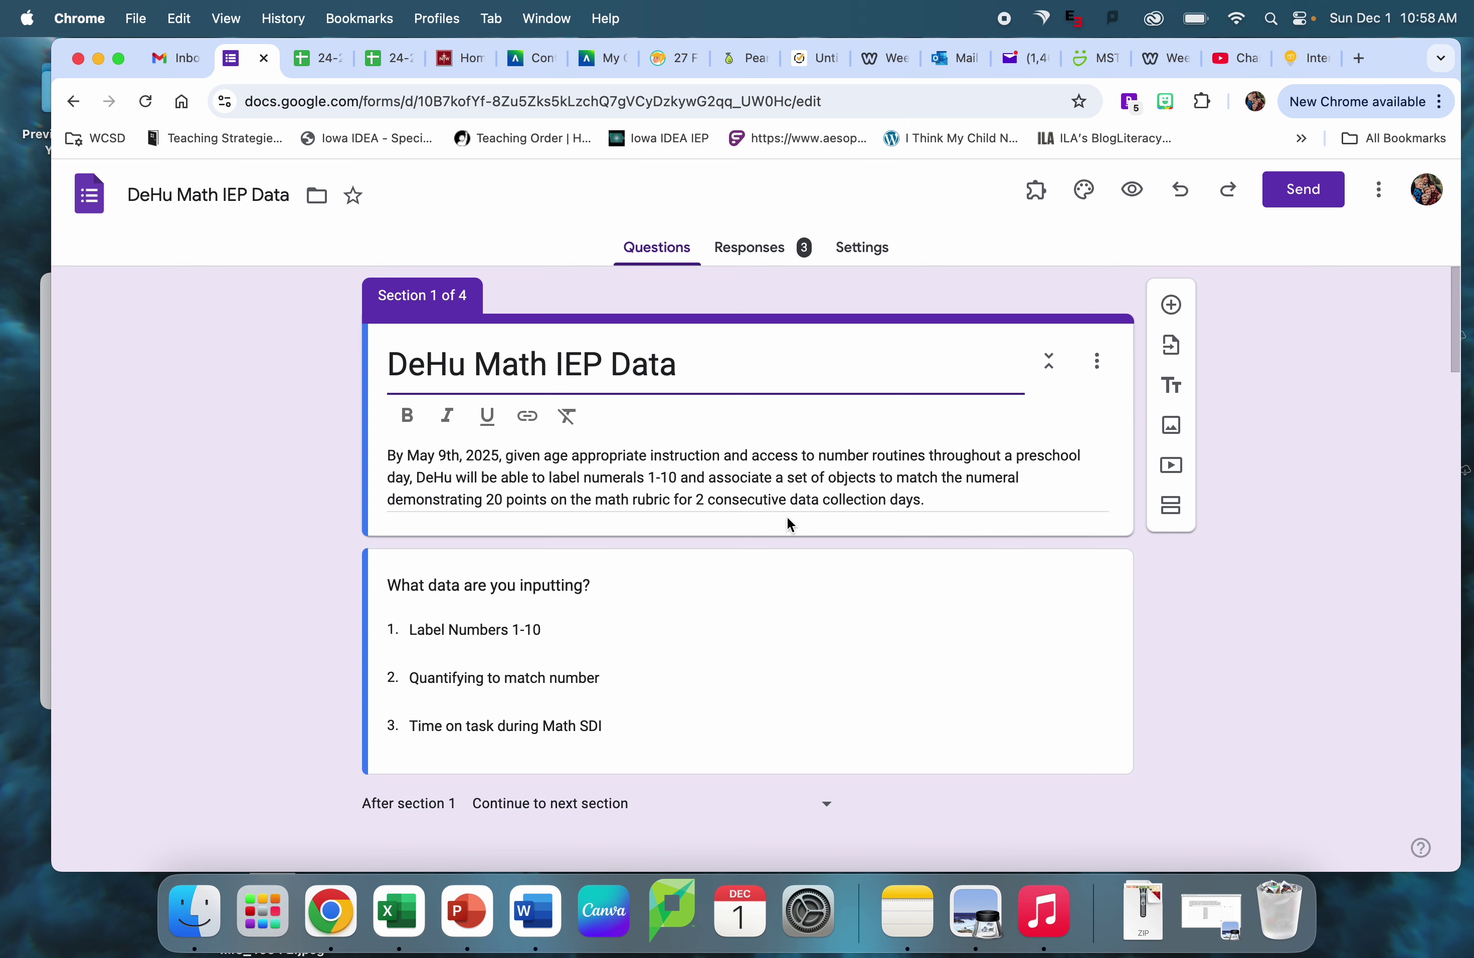
{"action": "scroll", "coordinate": [787, 518], "scroll_direction": "down", "scroll_amount": 1}
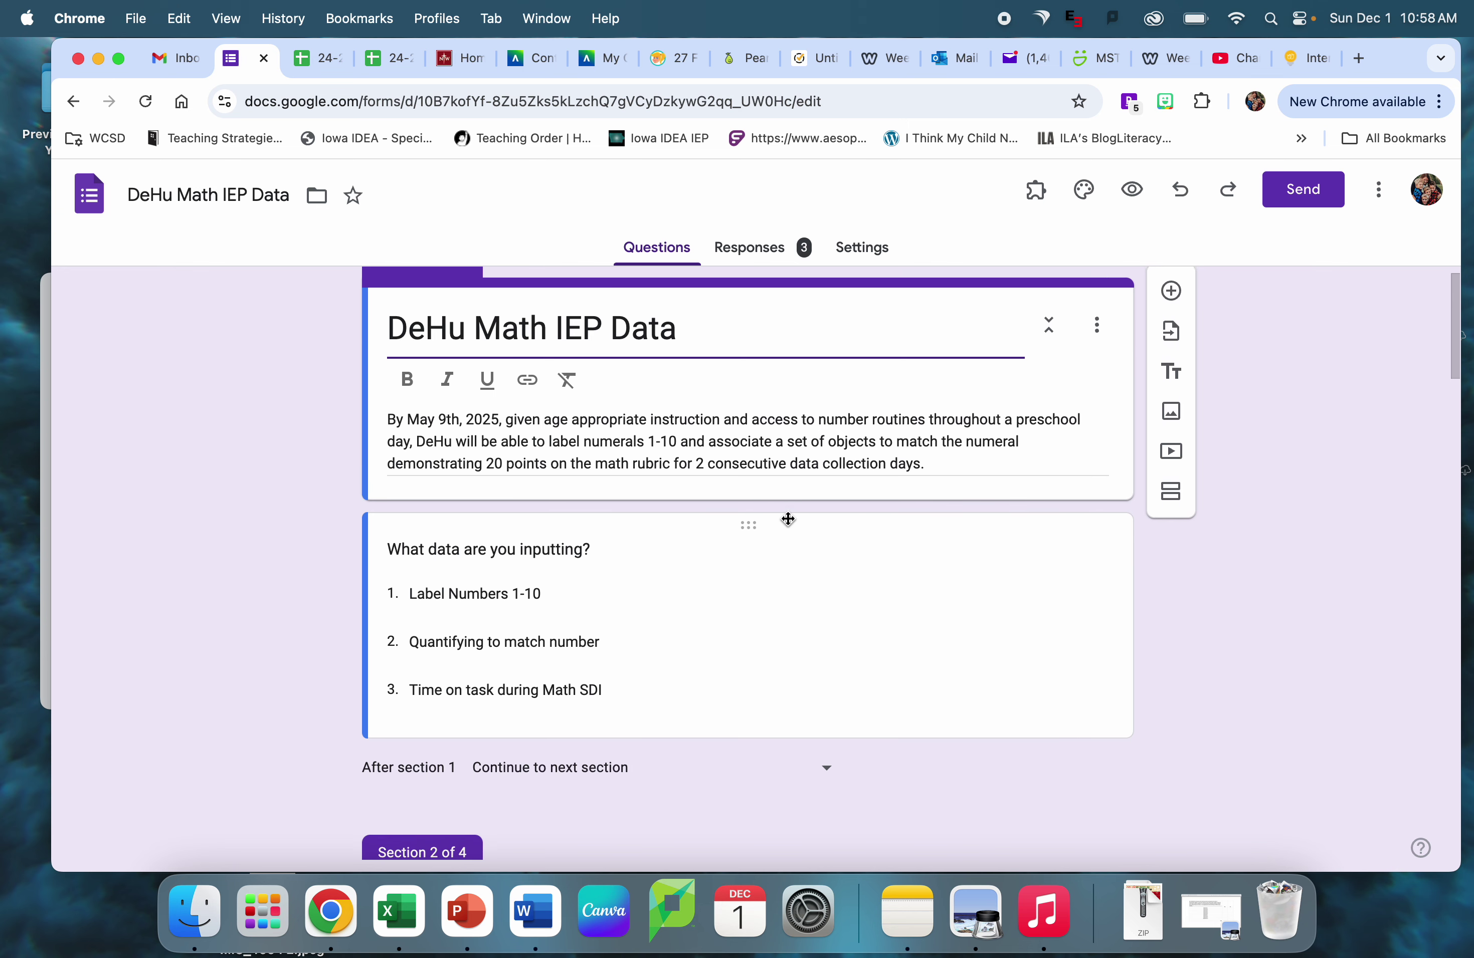
{"action": "scroll", "coordinate": [789, 525], "scroll_direction": "up", "scroll_amount": 1}
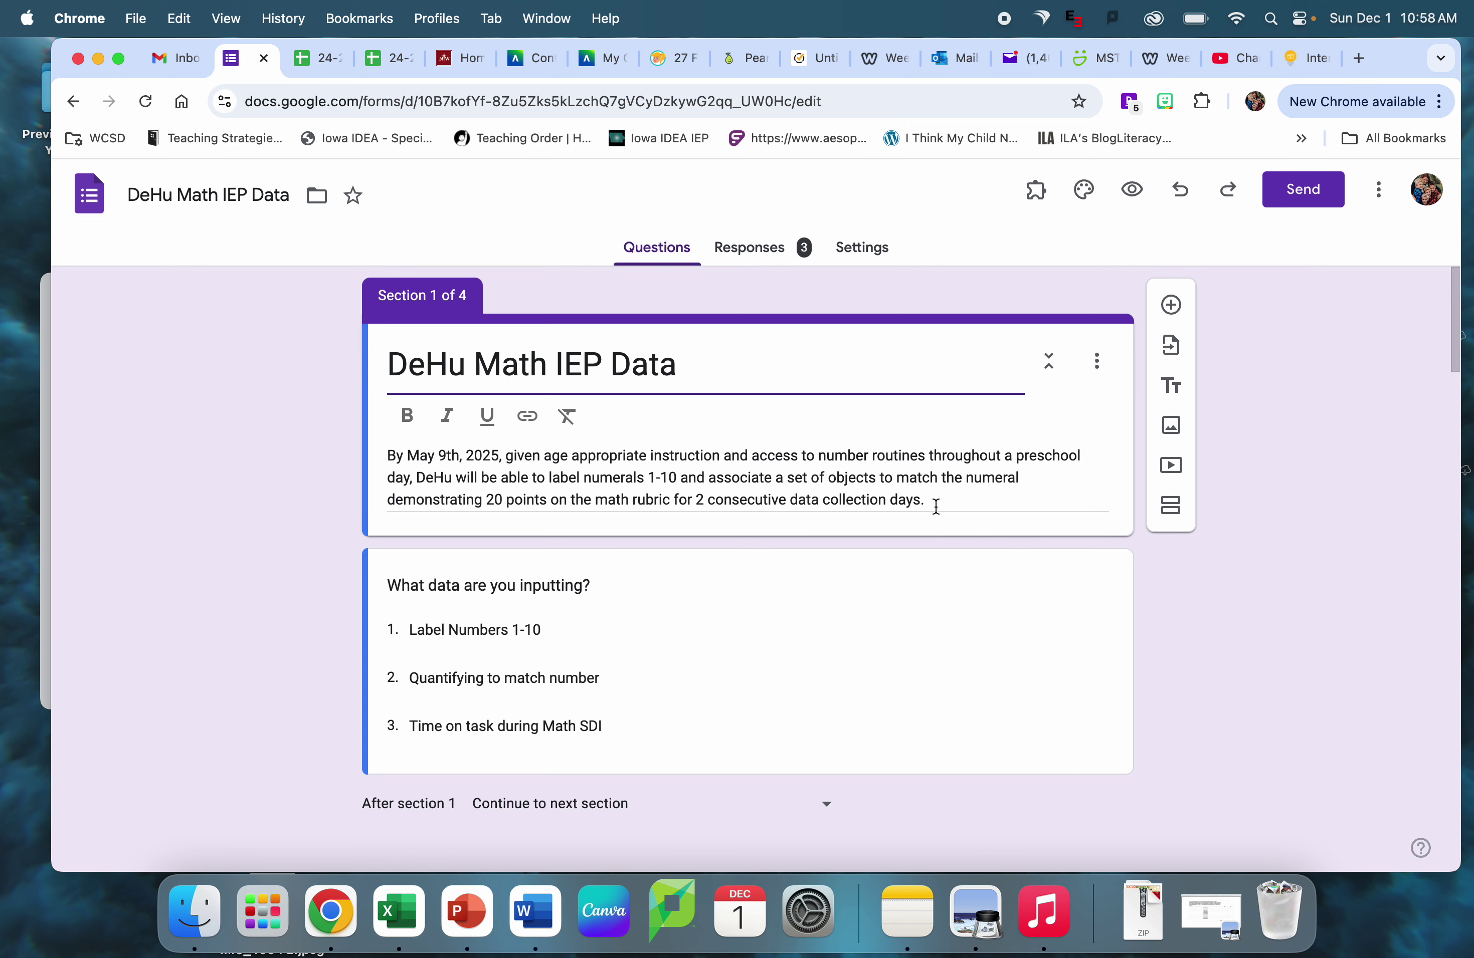
{"action": "scroll", "coordinate": [728, 637], "scroll_direction": "down", "scroll_amount": 2}
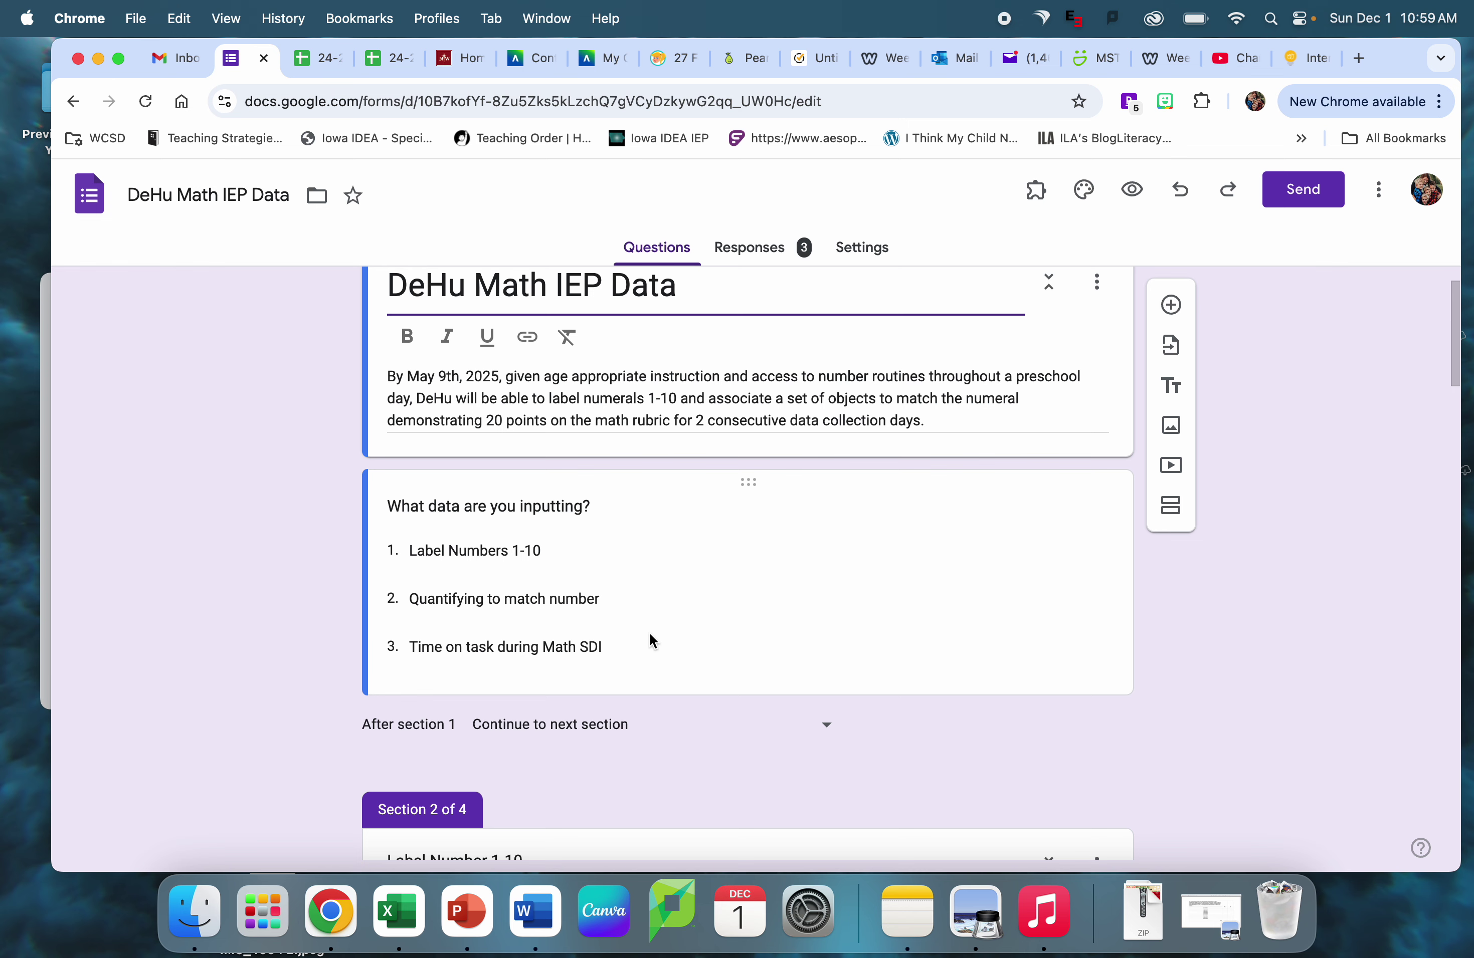
{"action": "scroll", "coordinate": [649, 633], "scroll_direction": "down", "scroll_amount": 2}
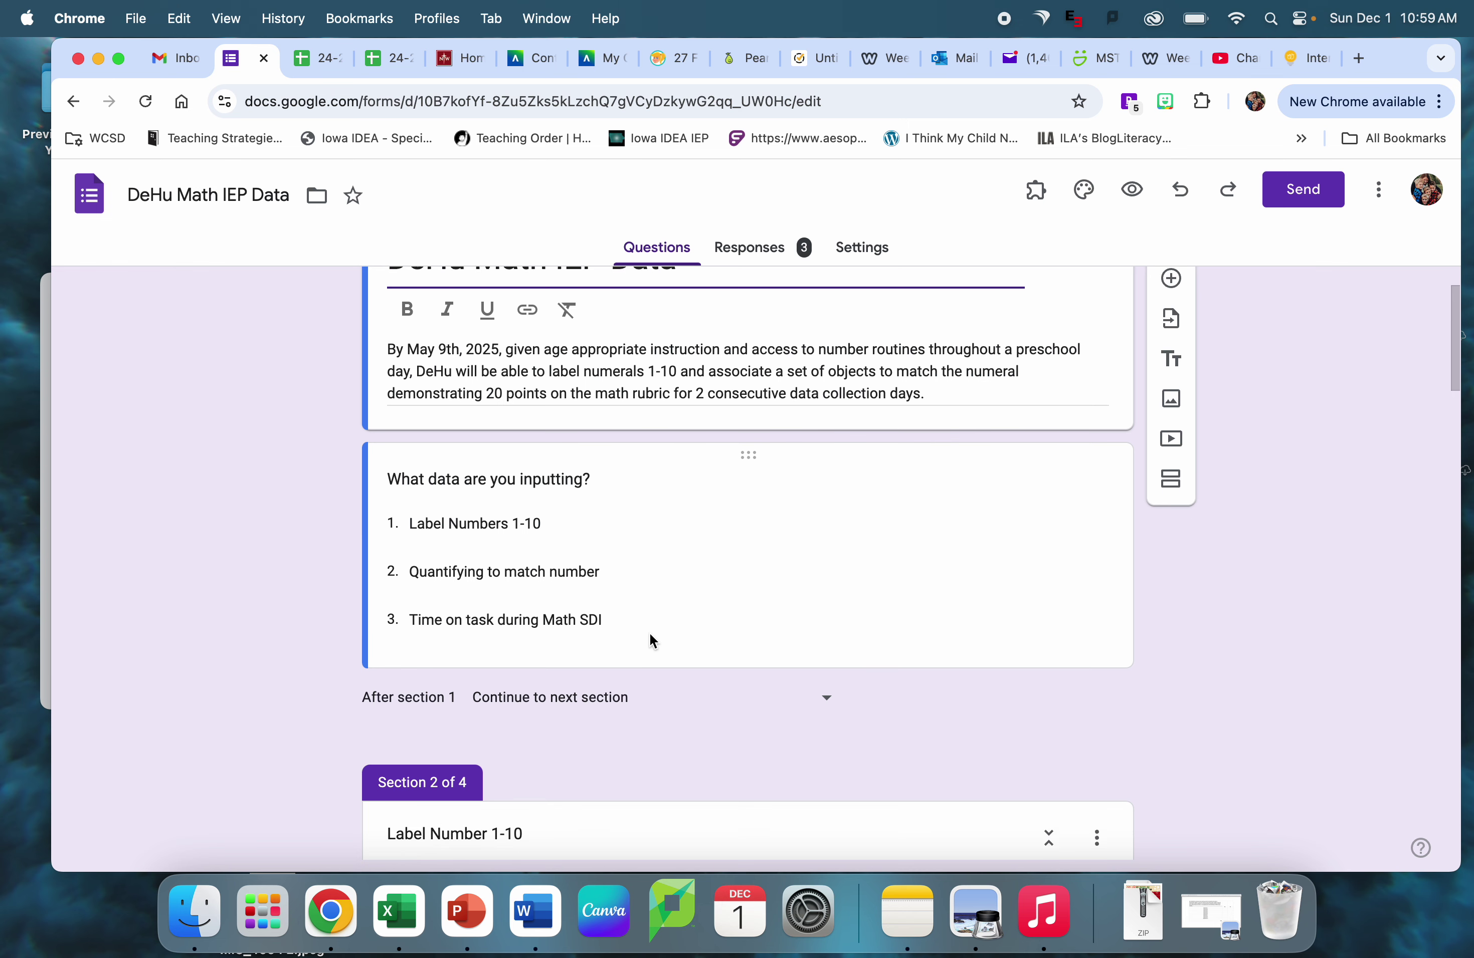
{"action": "scroll", "coordinate": [649, 633], "scroll_direction": "down", "scroll_amount": 10}
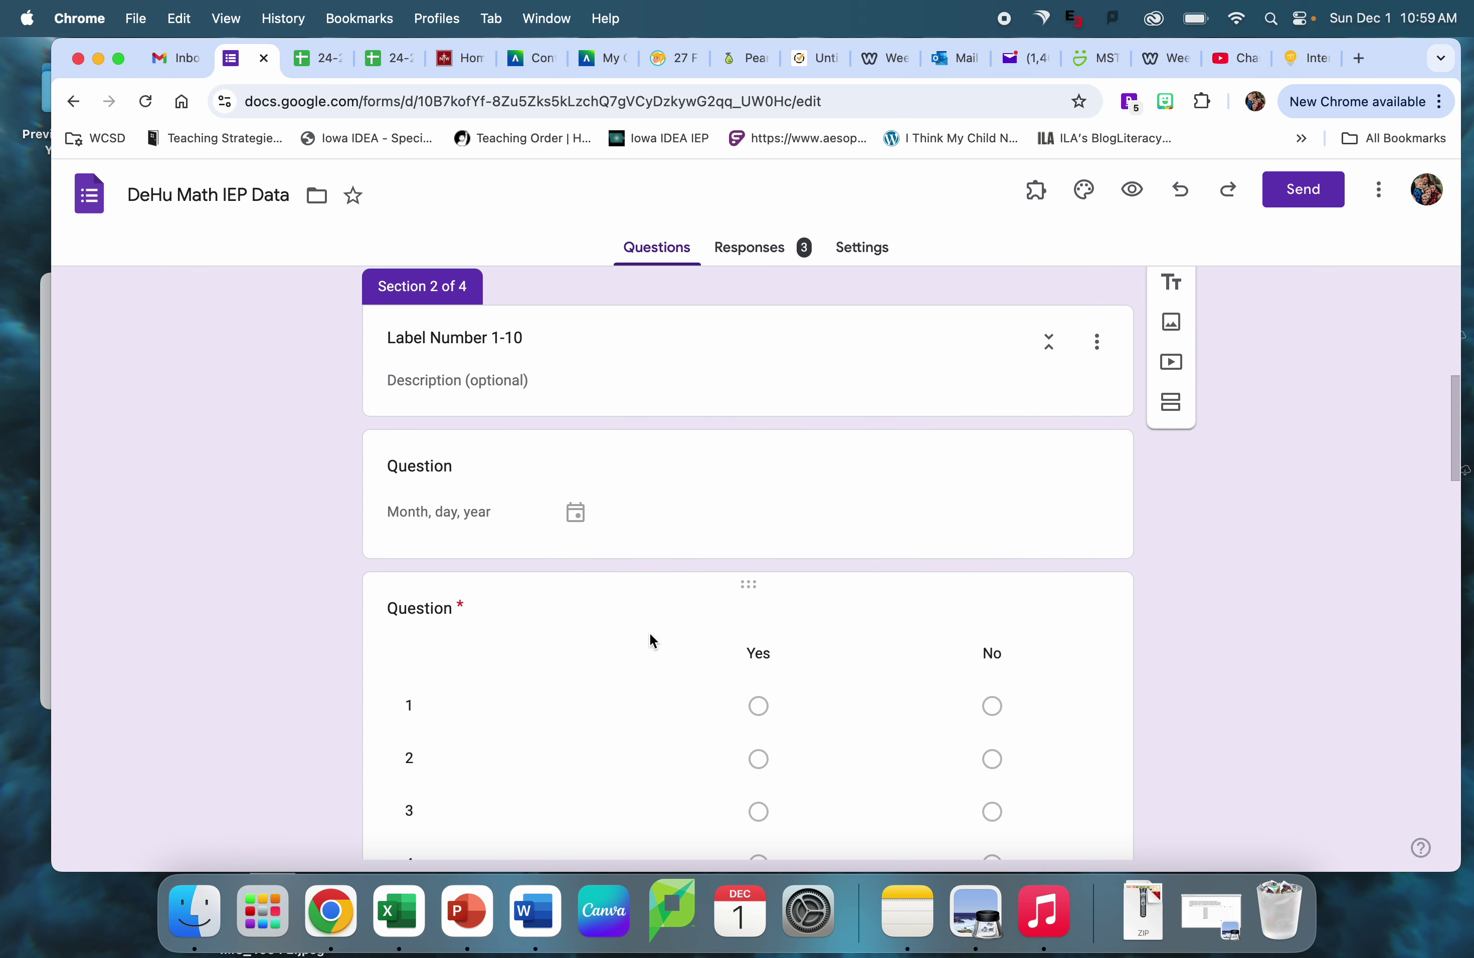
{"action": "scroll", "coordinate": [644, 616], "scroll_direction": "up", "scroll_amount": 1}
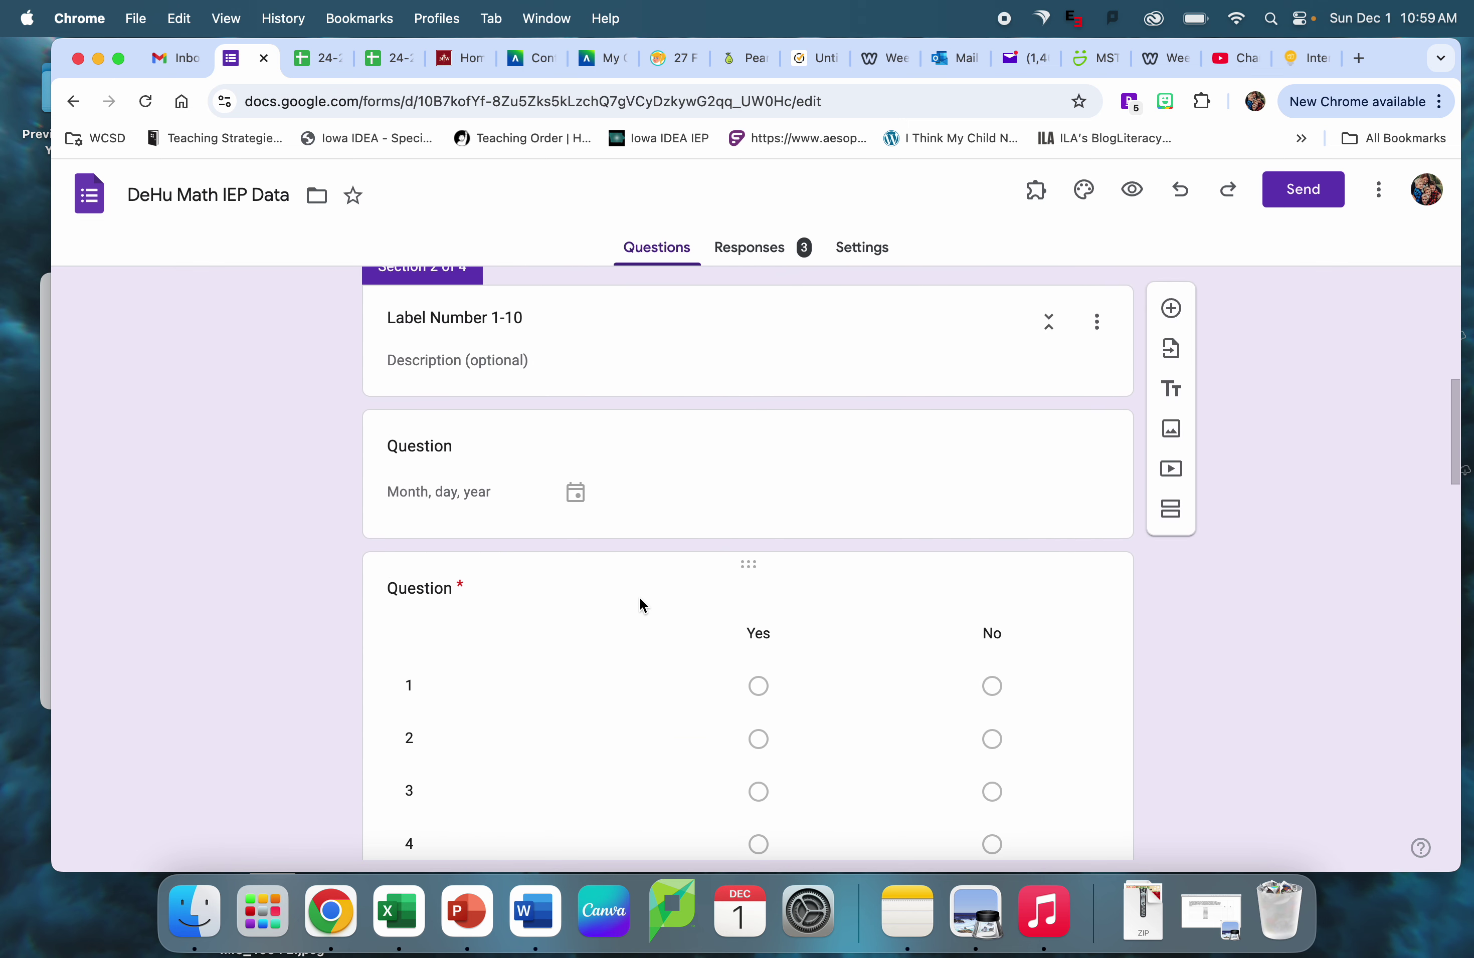
{"action": "scroll", "coordinate": [847, 464], "scroll_direction": "down", "scroll_amount": 2}
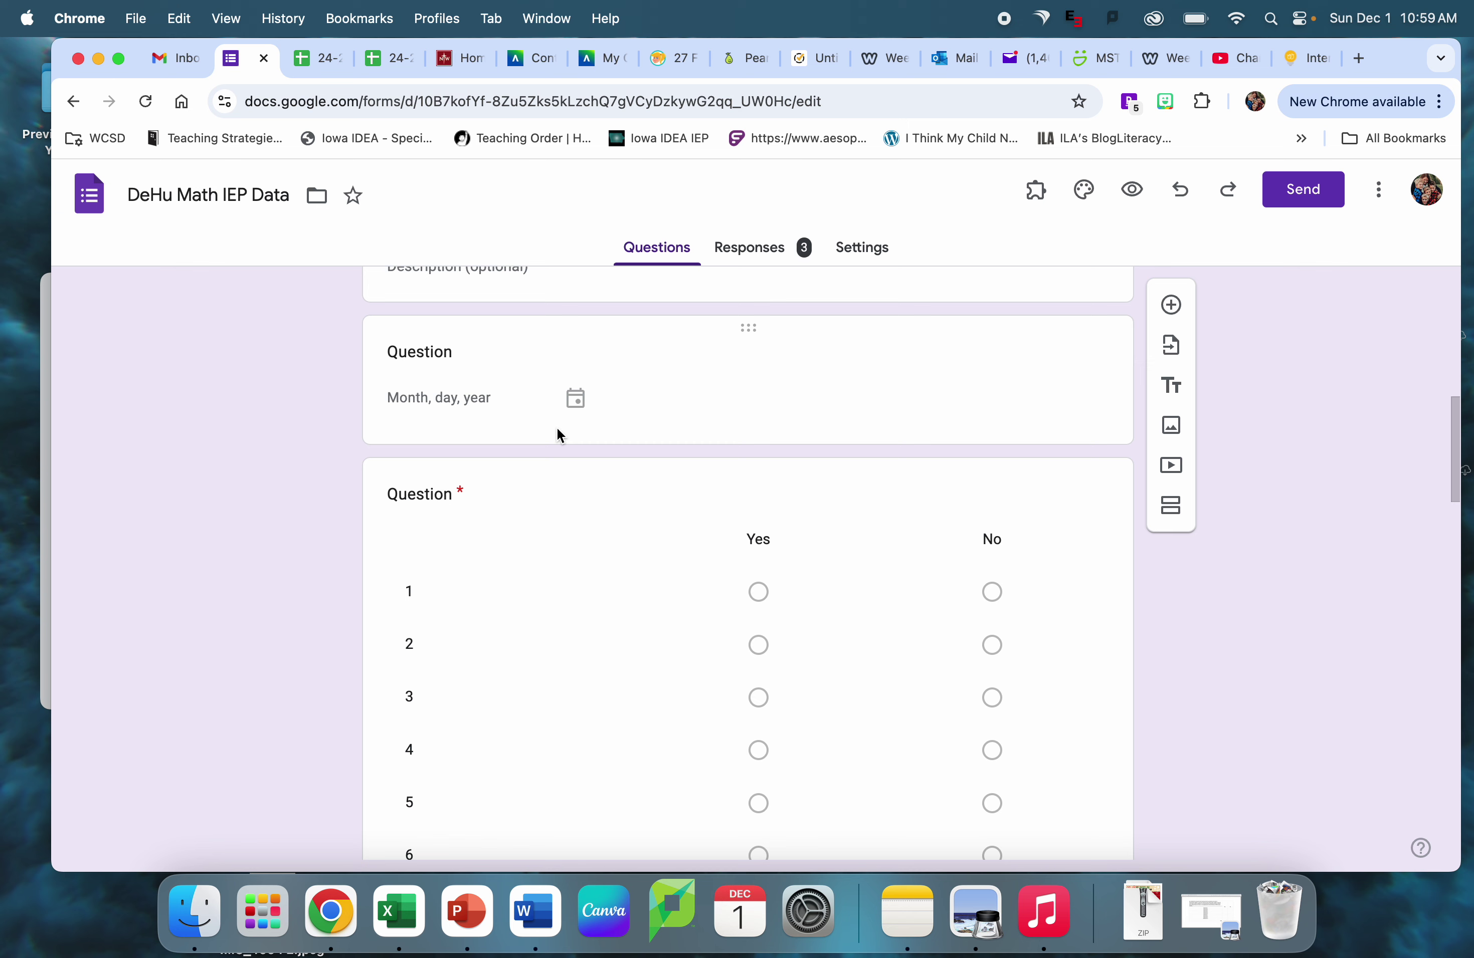
Step: Delete the date question in the Label Number 1-10 section and add a new Date-type question in its place
{"action": "left_click", "coordinate": [579, 396]}
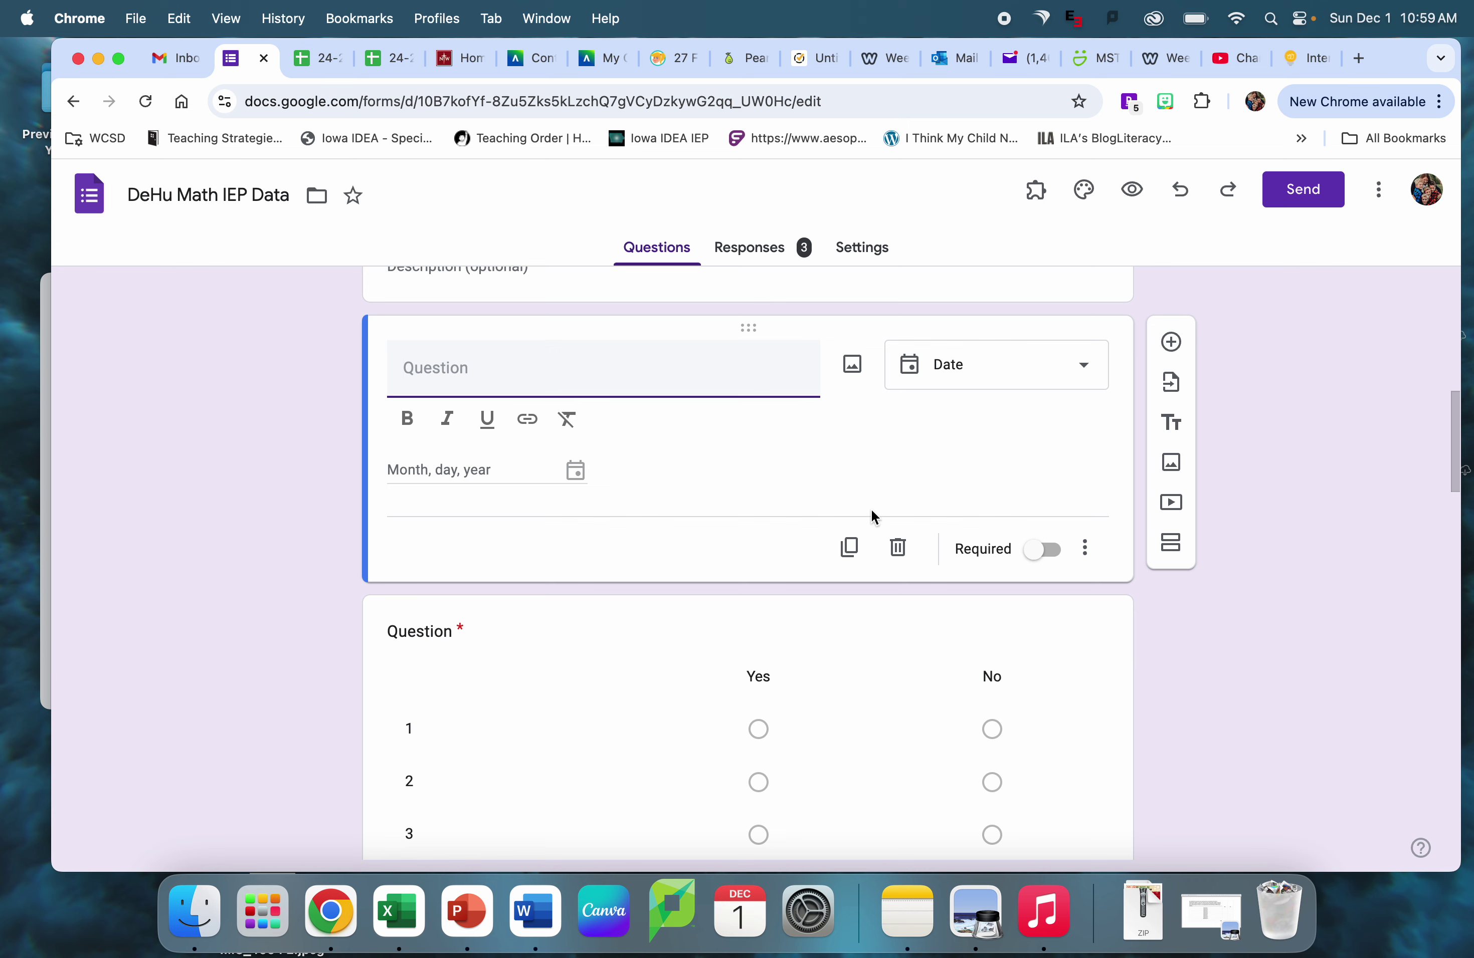
{"action": "left_click", "coordinate": [897, 548]}
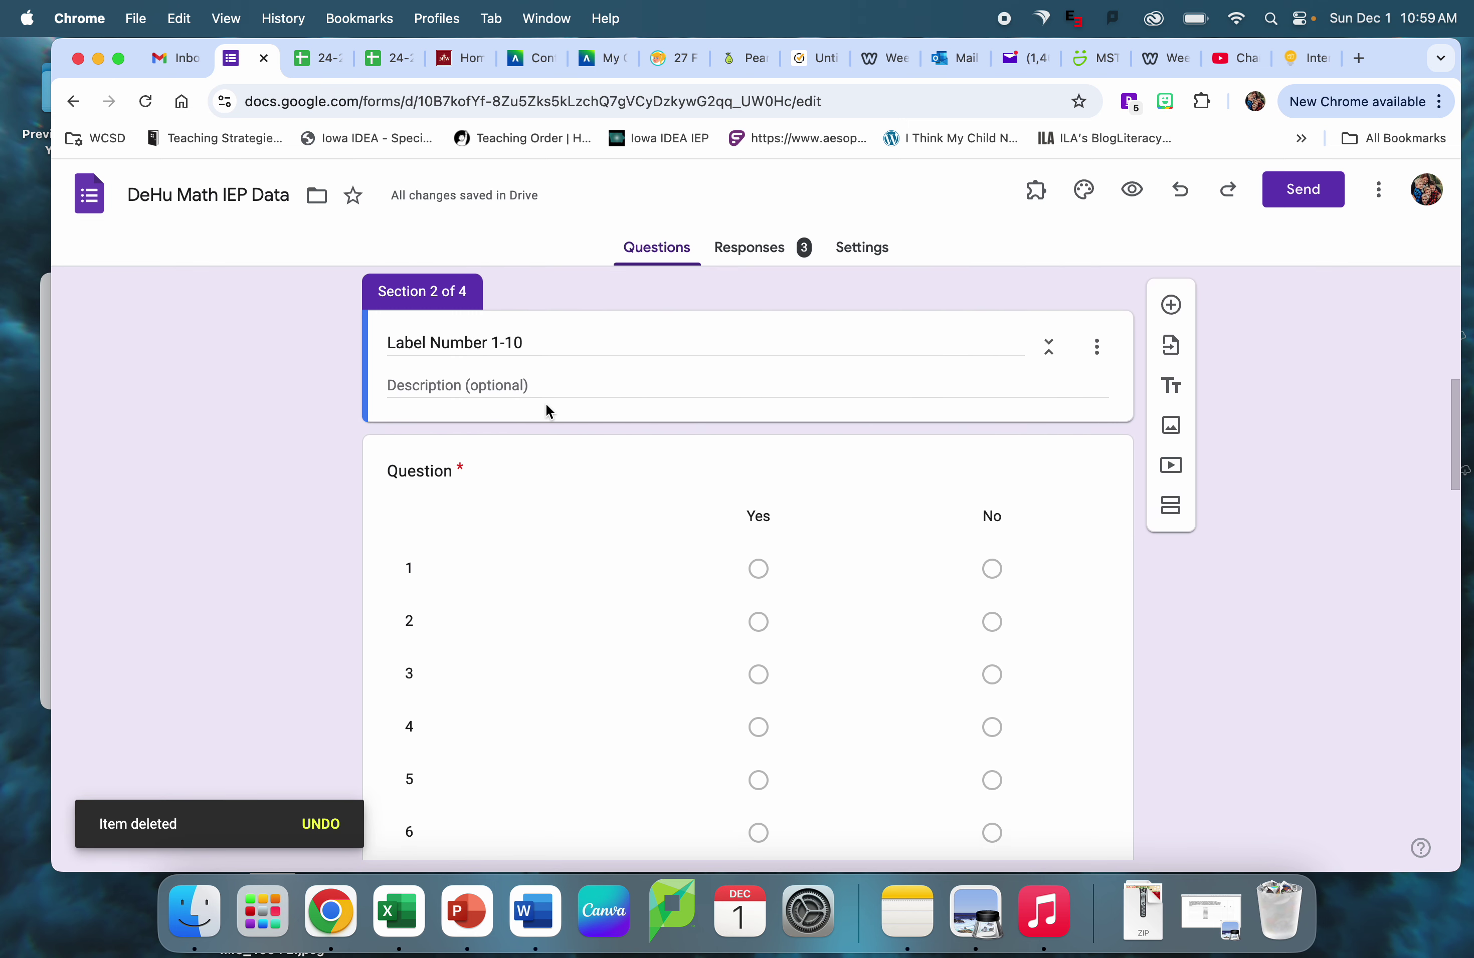
{"action": "scroll", "coordinate": [782, 370], "scroll_direction": "up", "scroll_amount": 1}
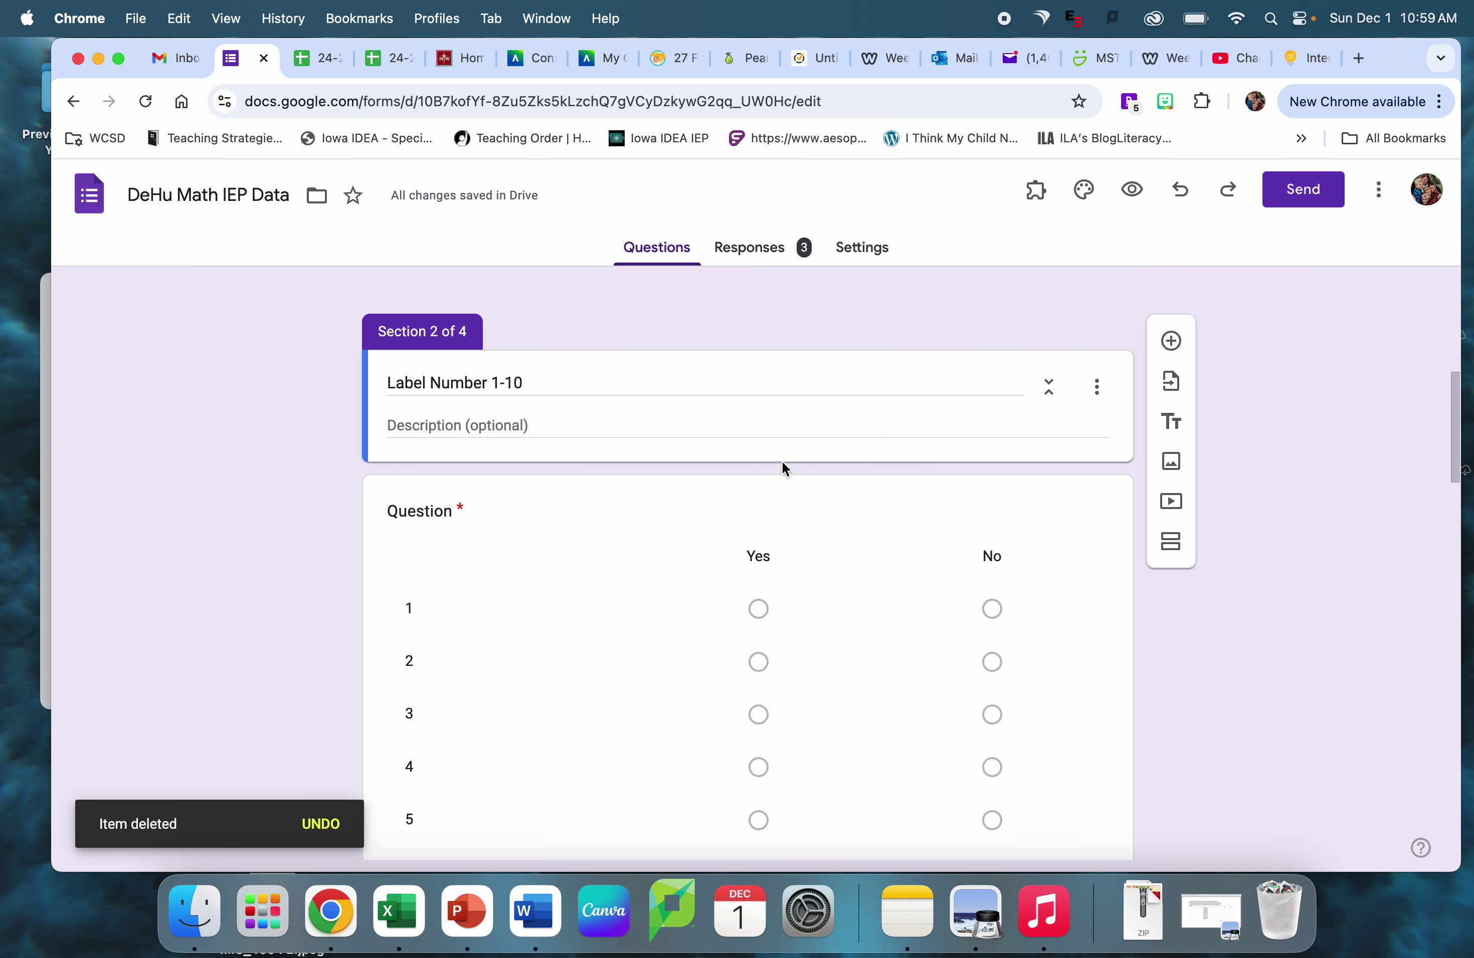
{"action": "left_click", "coordinate": [1174, 342]}
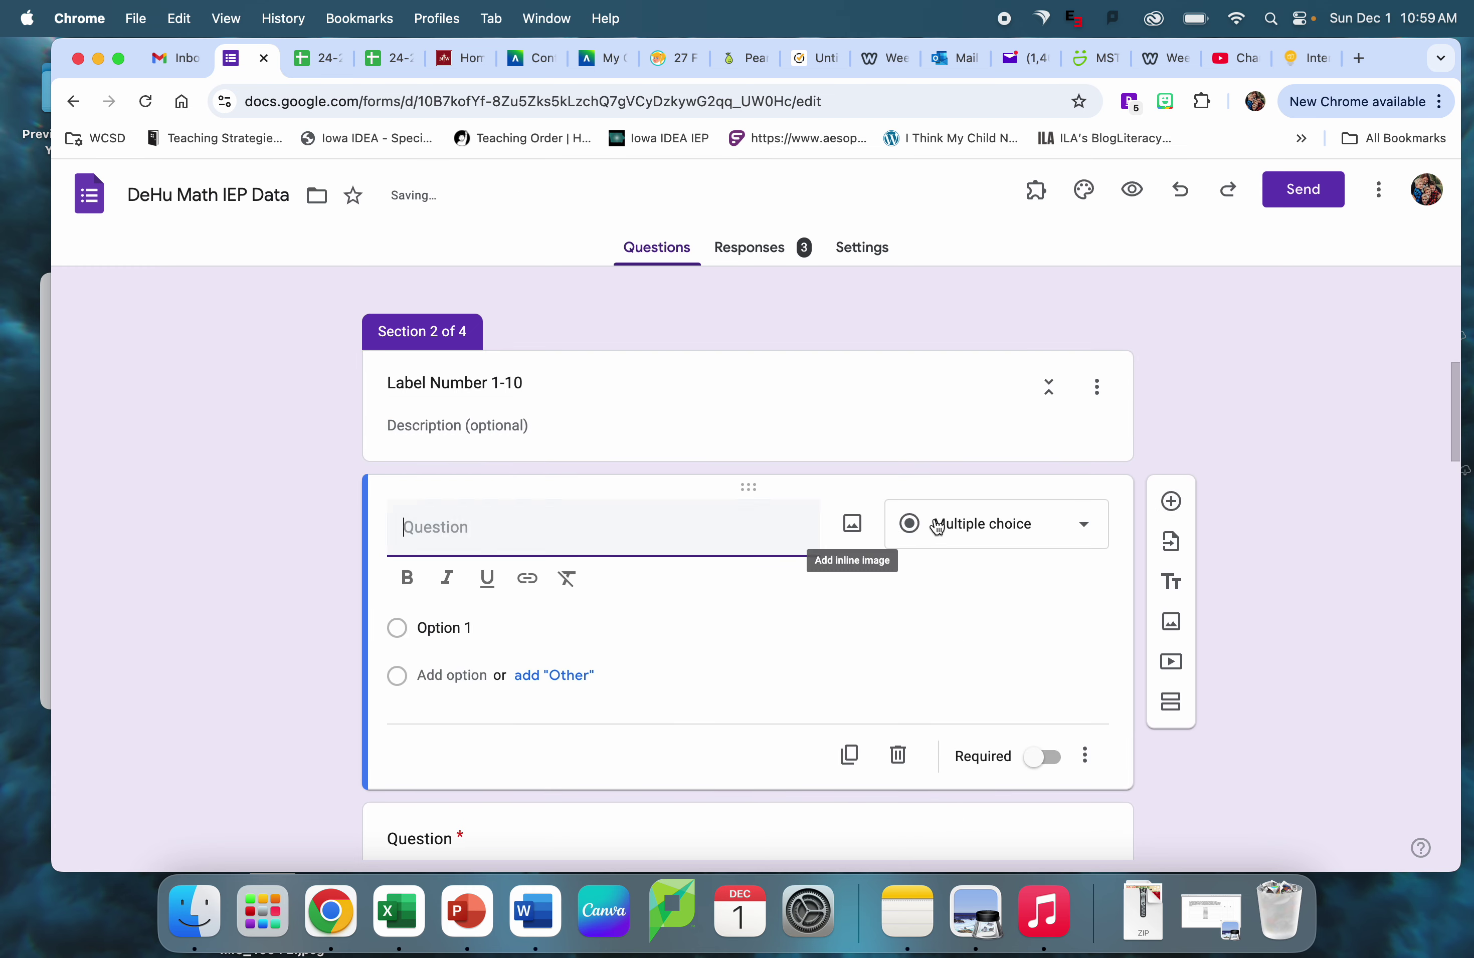
{"action": "left_click", "coordinate": [971, 526]}
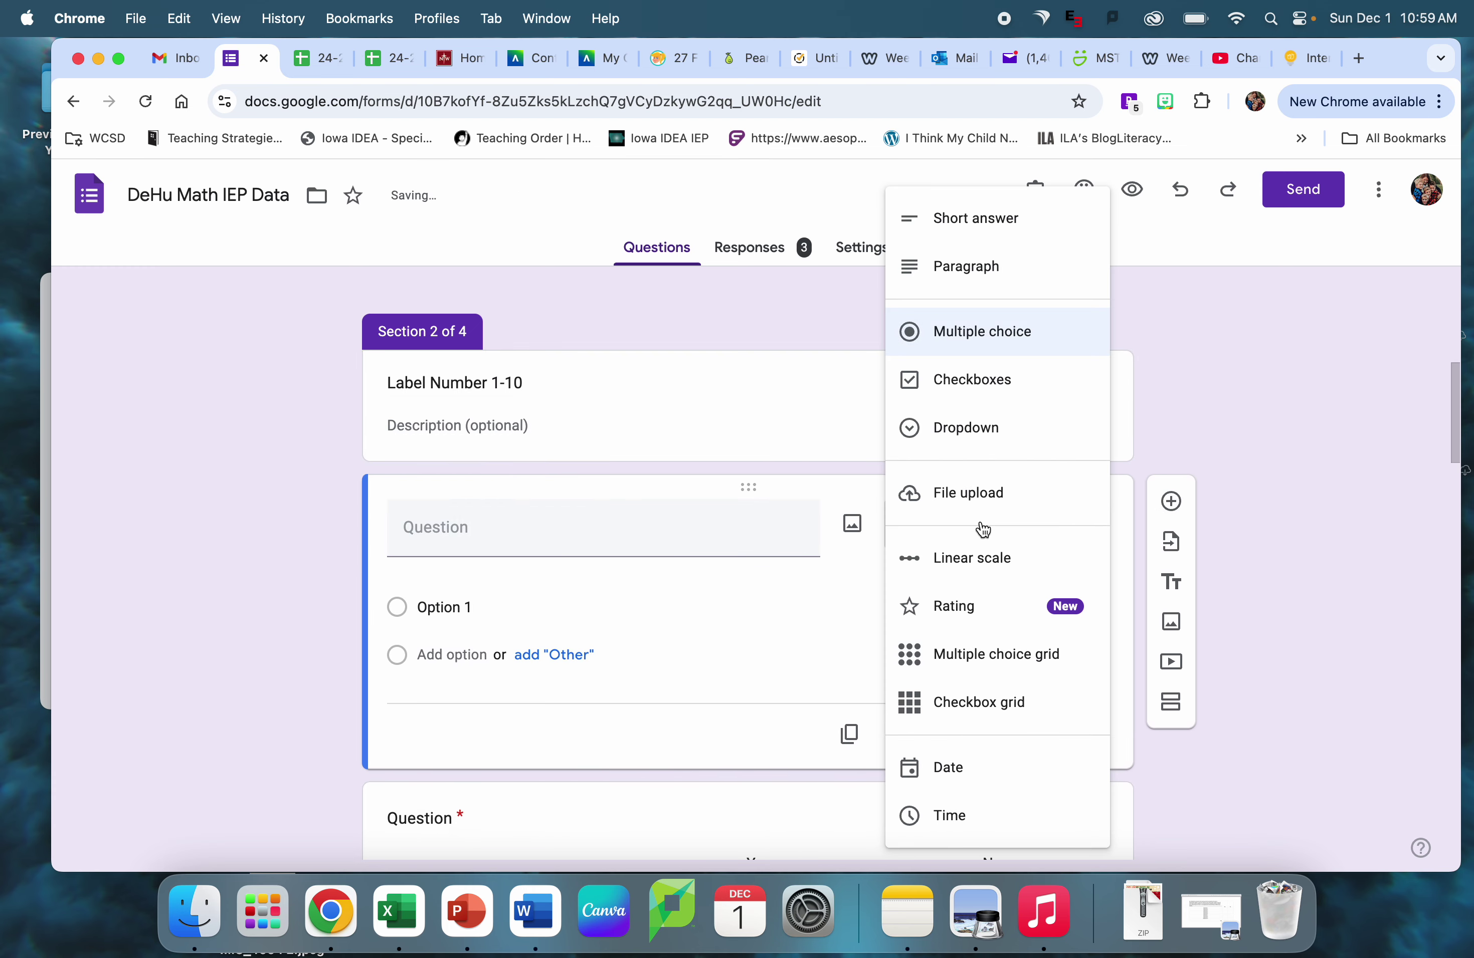
{"action": "left_click", "coordinate": [935, 785]}
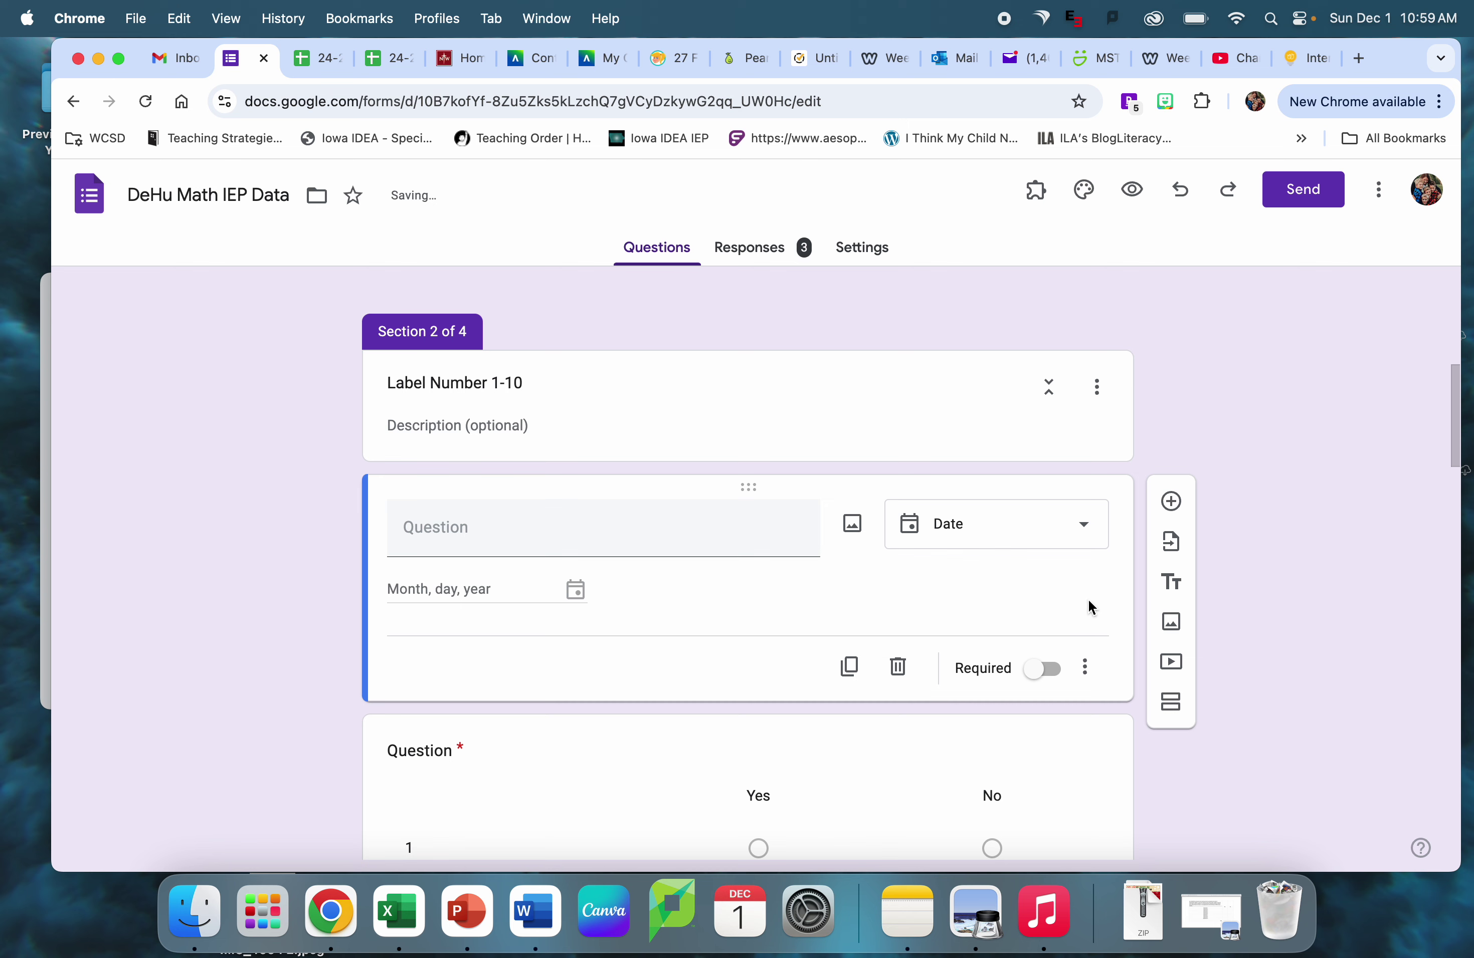
Step: Examine the yes/no number grids and the Builds Quantity to Match Numeral and Time on task during Math SDI sections
{"action": "scroll", "coordinate": [998, 695], "scroll_direction": "down", "scroll_amount": 4}
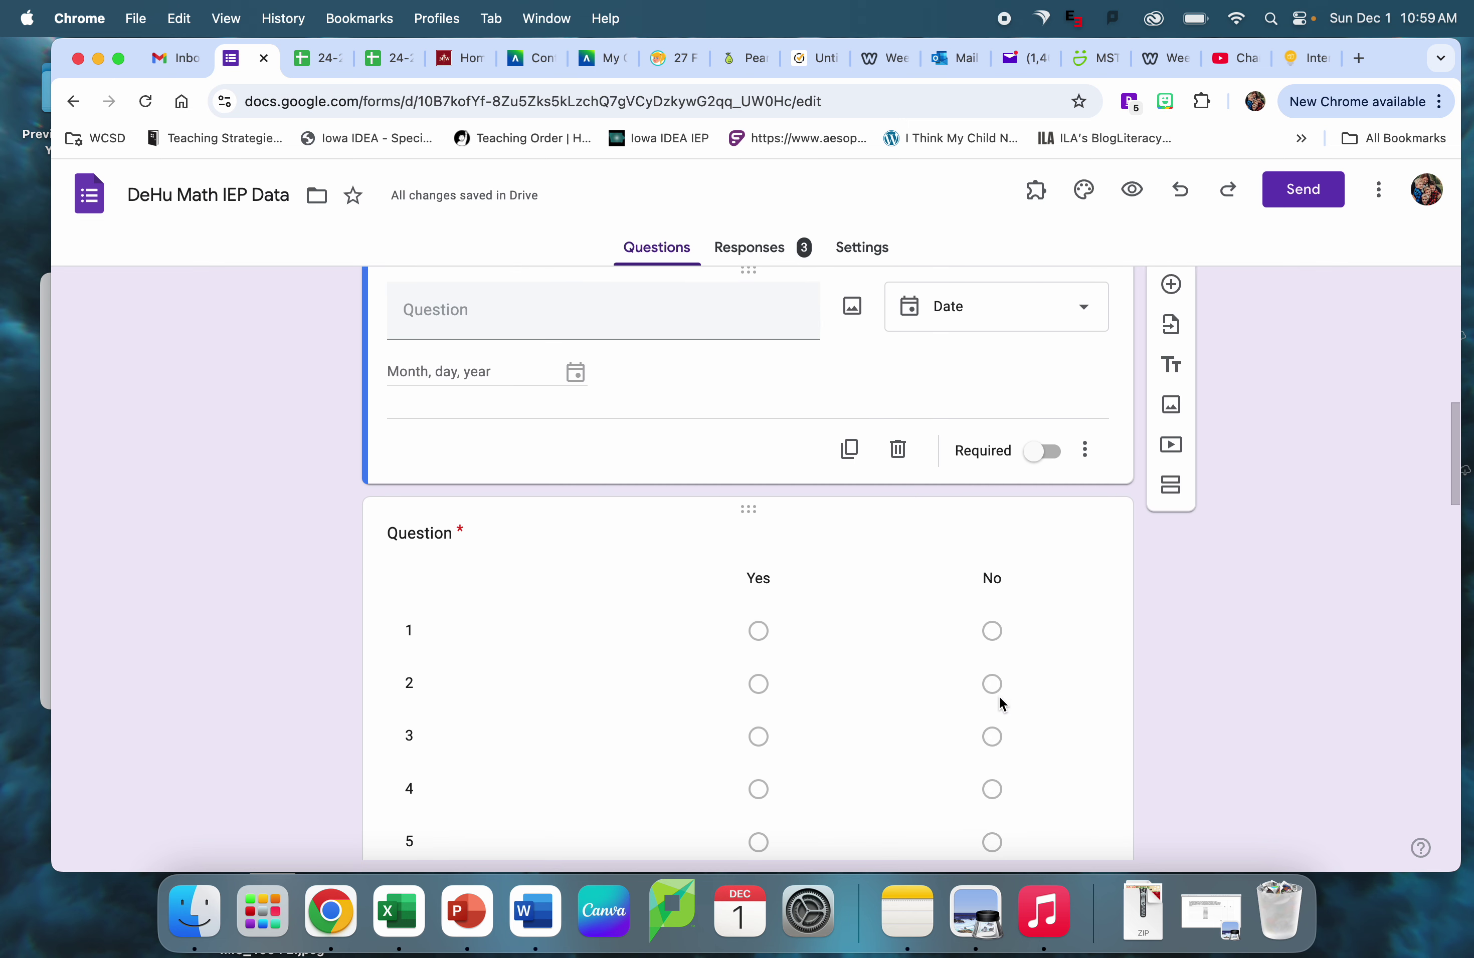
{"action": "scroll", "coordinate": [836, 638], "scroll_direction": "down", "scroll_amount": 2}
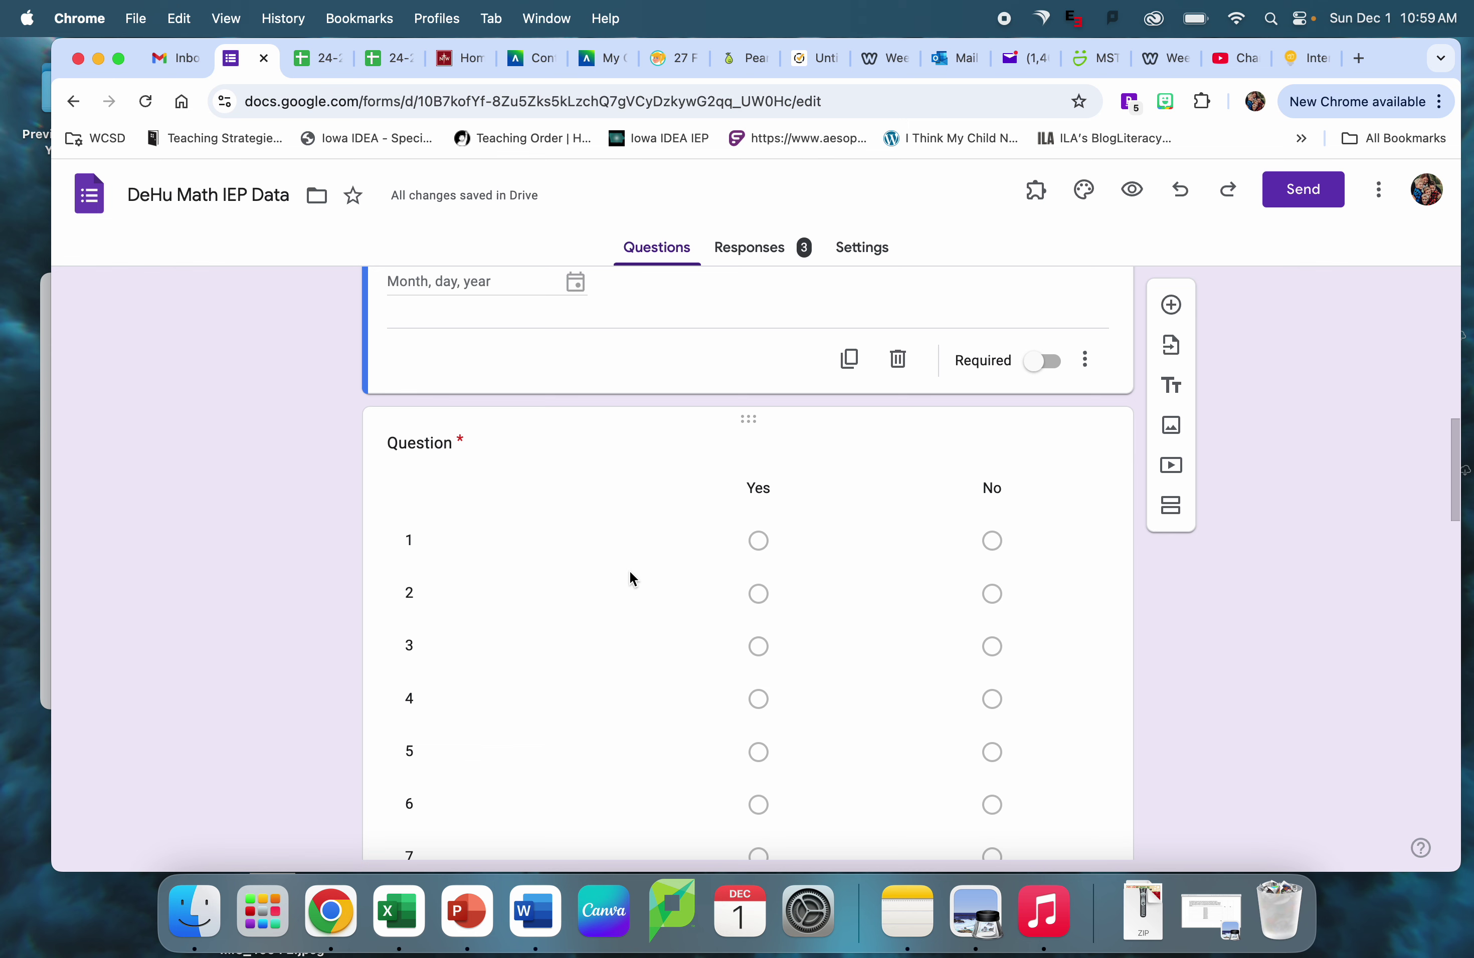
{"action": "scroll", "coordinate": [770, 546], "scroll_direction": "down", "scroll_amount": 10}
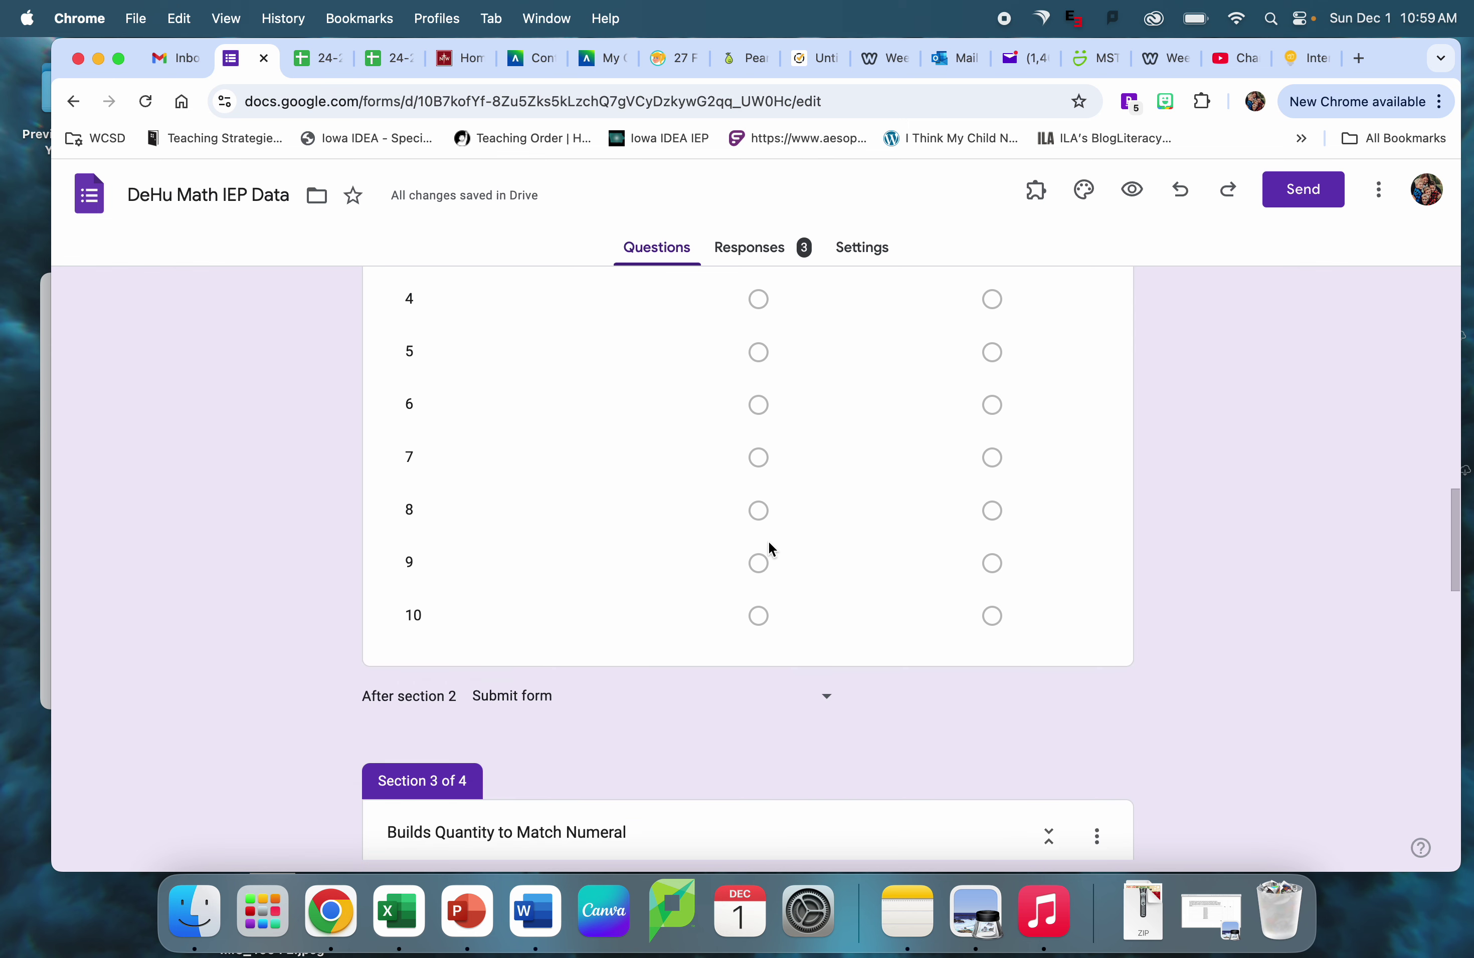
{"action": "scroll", "coordinate": [768, 542], "scroll_direction": "down", "scroll_amount": 4}
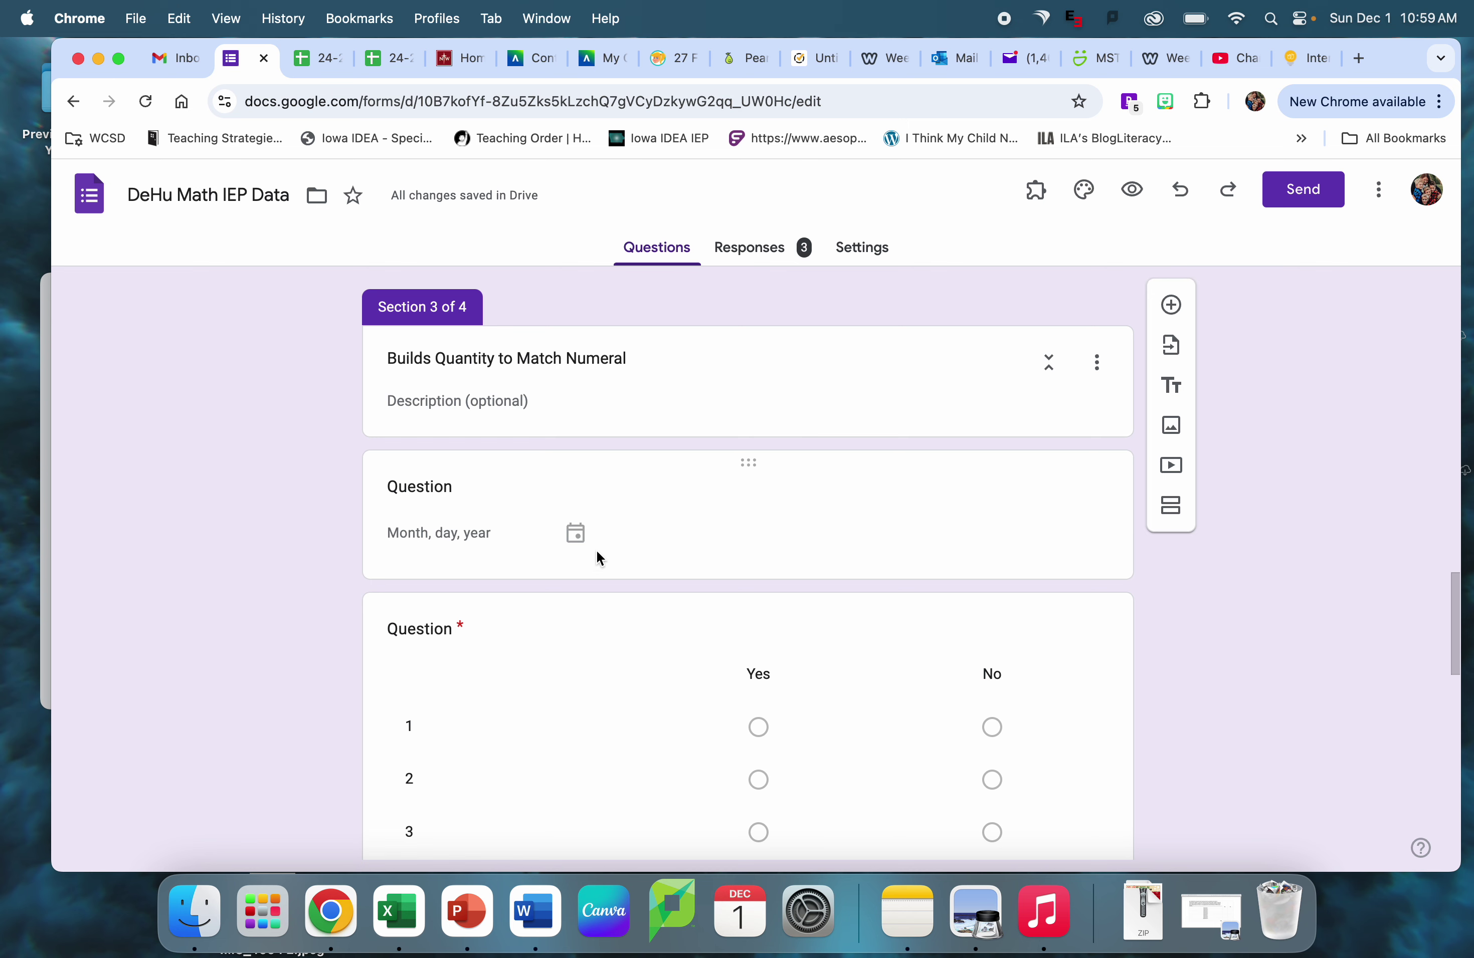
{"action": "scroll", "coordinate": [569, 624], "scroll_direction": "down", "scroll_amount": 3}
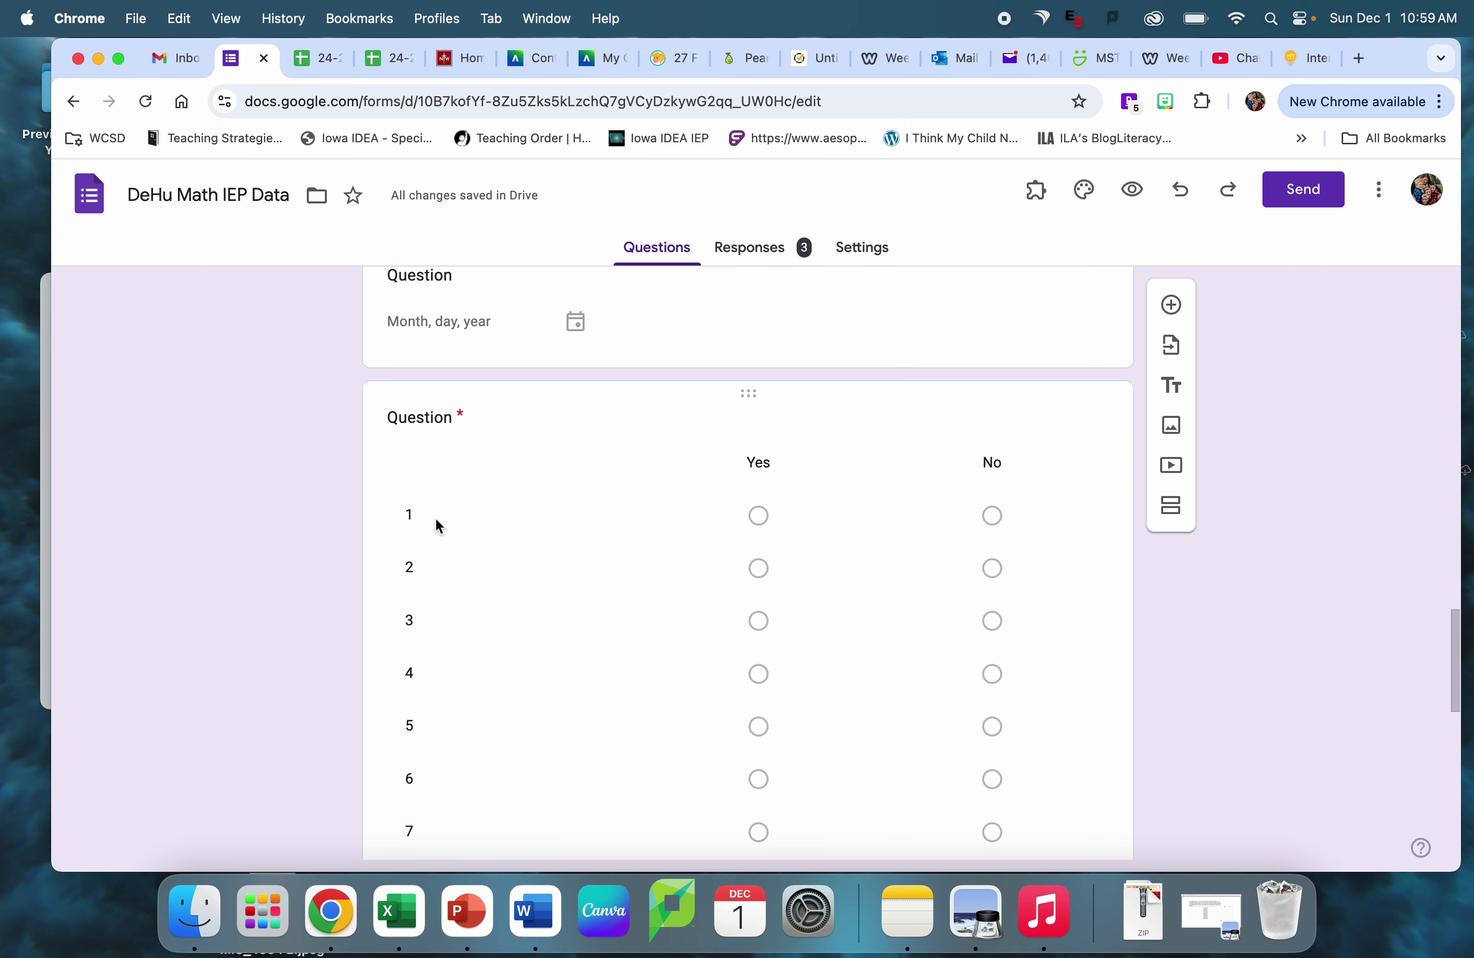
{"action": "scroll", "coordinate": [927, 495], "scroll_direction": "down", "scroll_amount": 11}
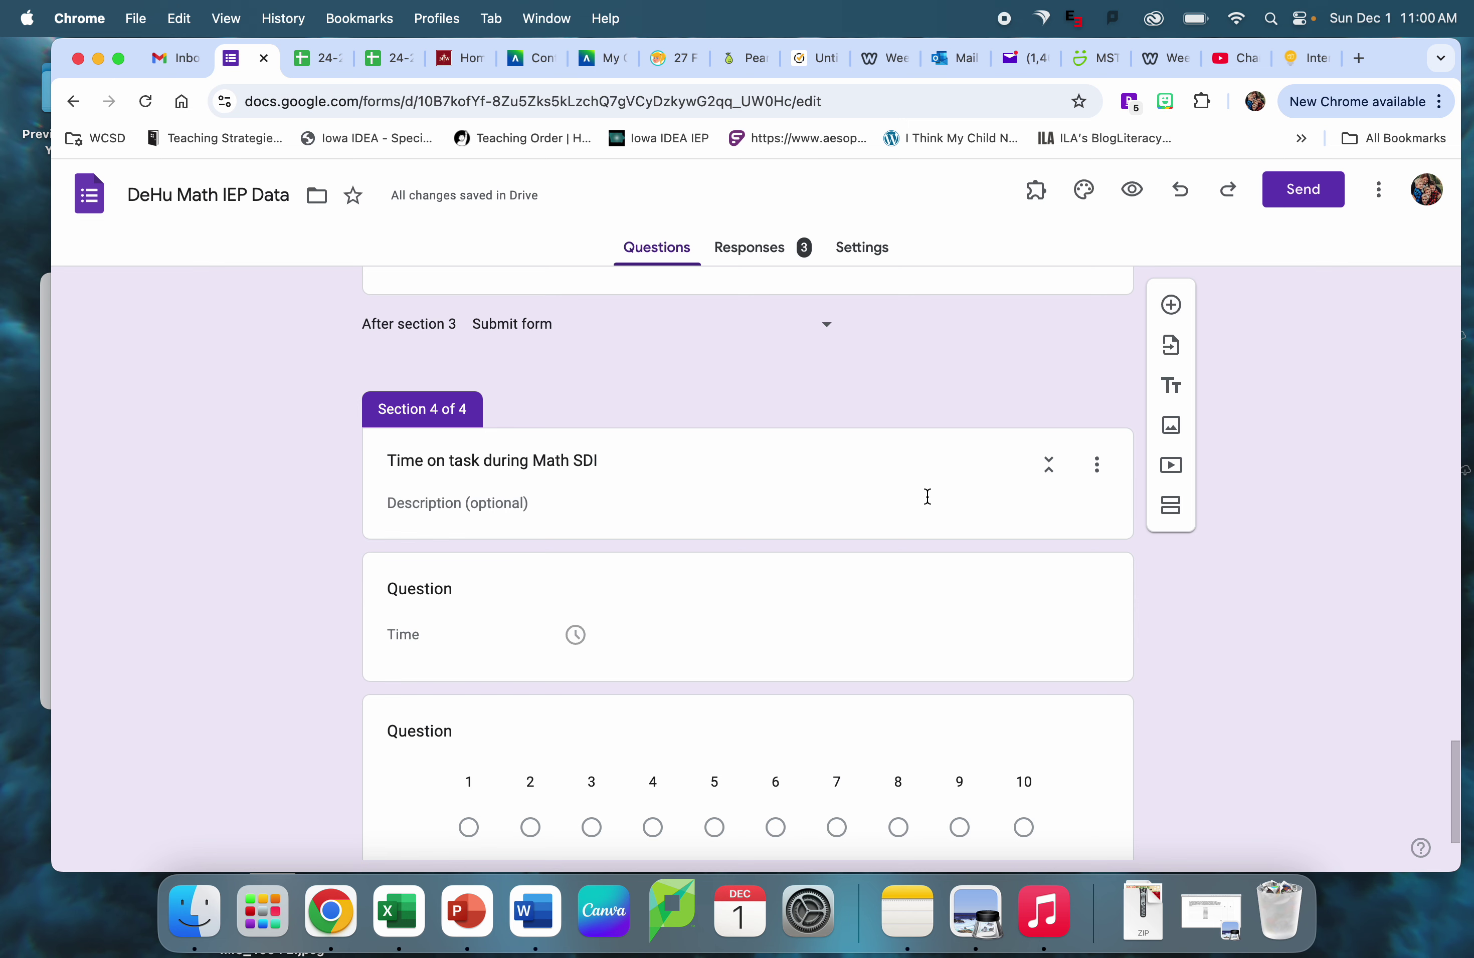
{"action": "scroll", "coordinate": [927, 497], "scroll_direction": "down", "scroll_amount": 2}
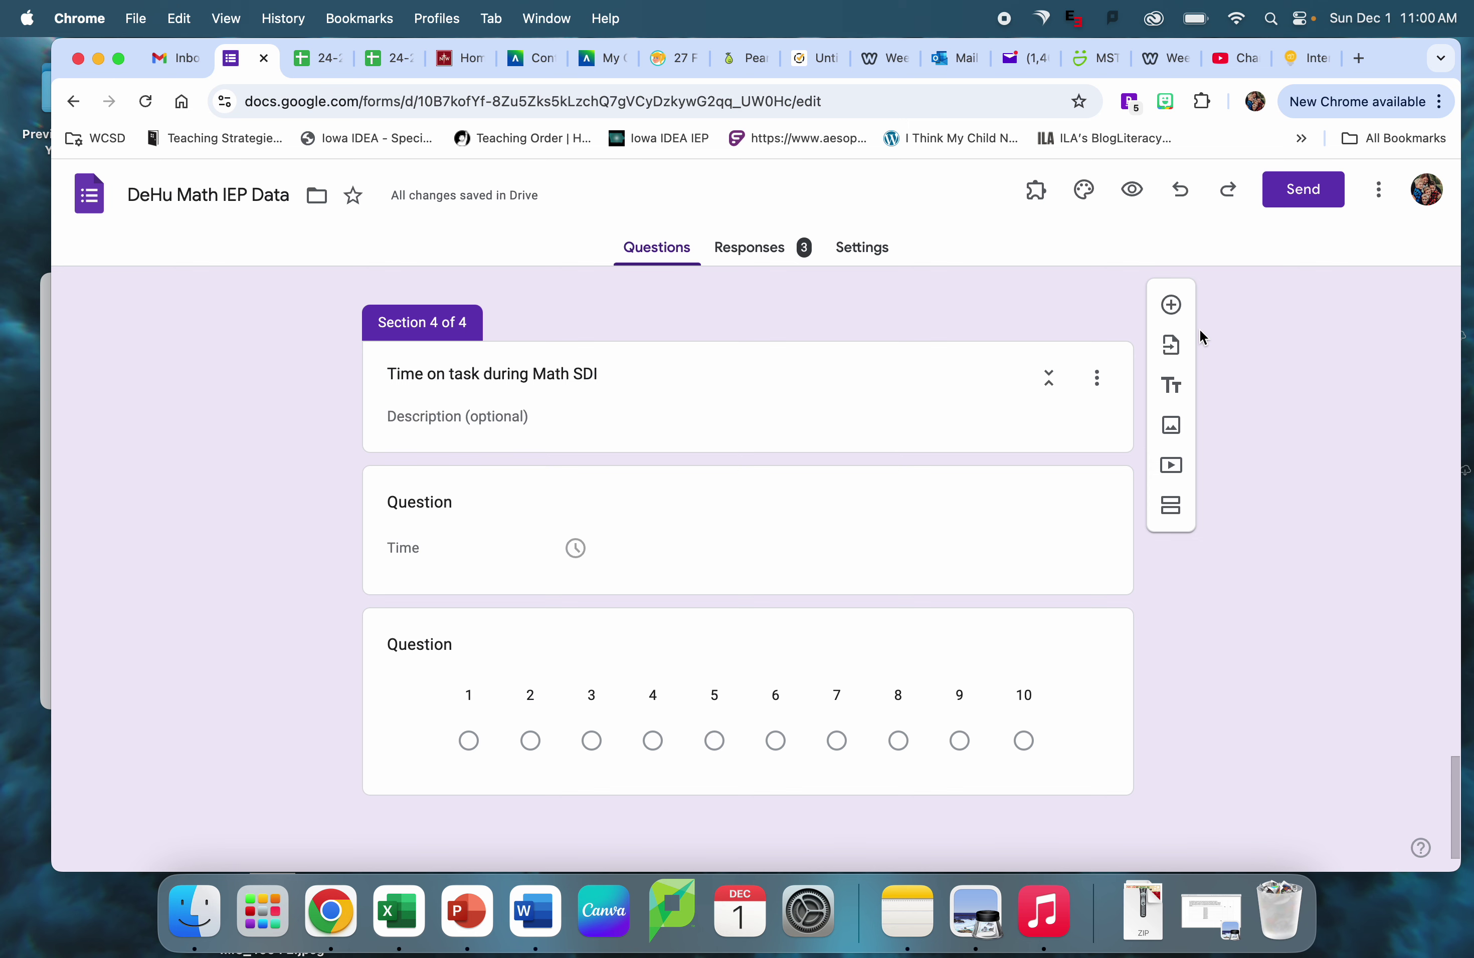
{"action": "scroll", "coordinate": [1193, 443], "scroll_direction": "up", "scroll_amount": 10}
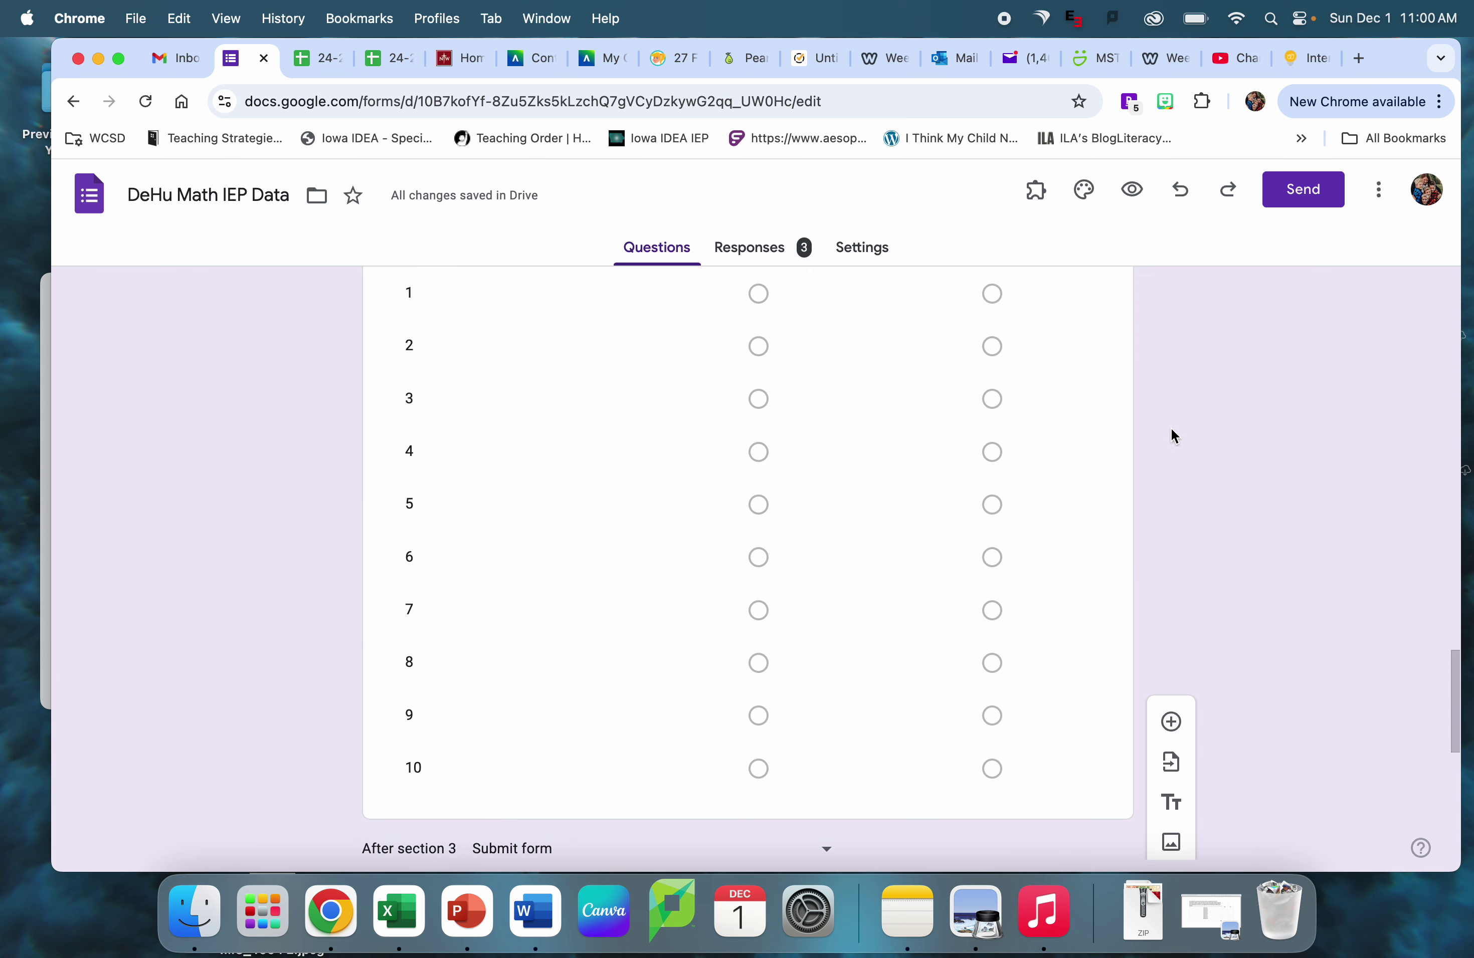
Step: Open the form's response summary and examine the data-type pie chart and the Label Number 1-10 bar chart
{"action": "left_click", "coordinate": [776, 258]}
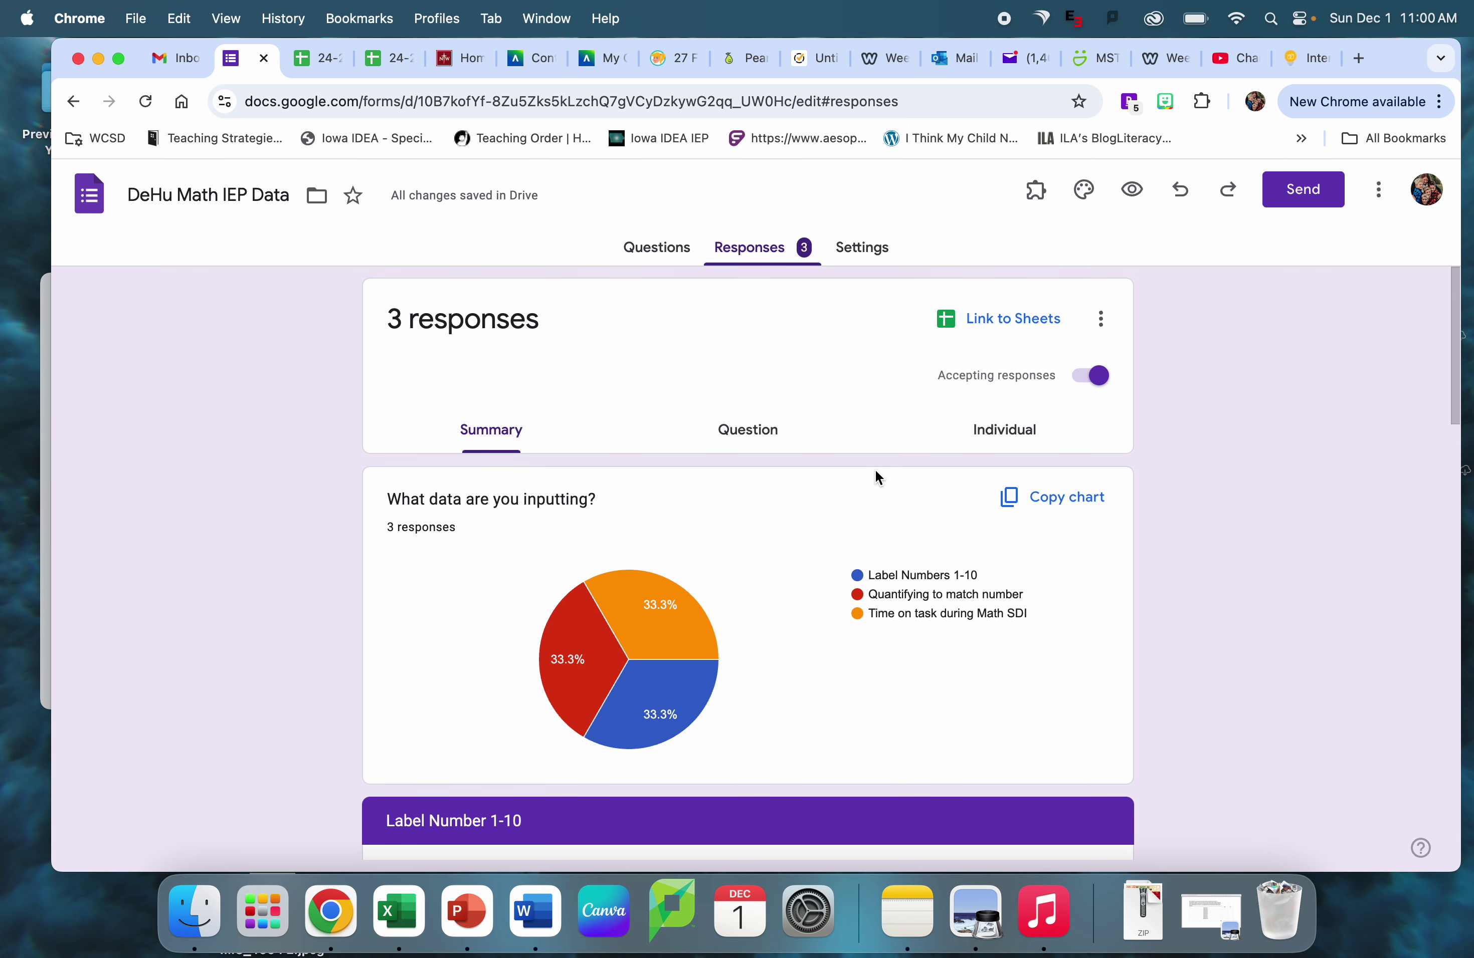
{"action": "scroll", "coordinate": [875, 473], "scroll_direction": "down", "scroll_amount": 6}
{"action": "scroll", "coordinate": [878, 478], "scroll_direction": "down", "scroll_amount": 8}
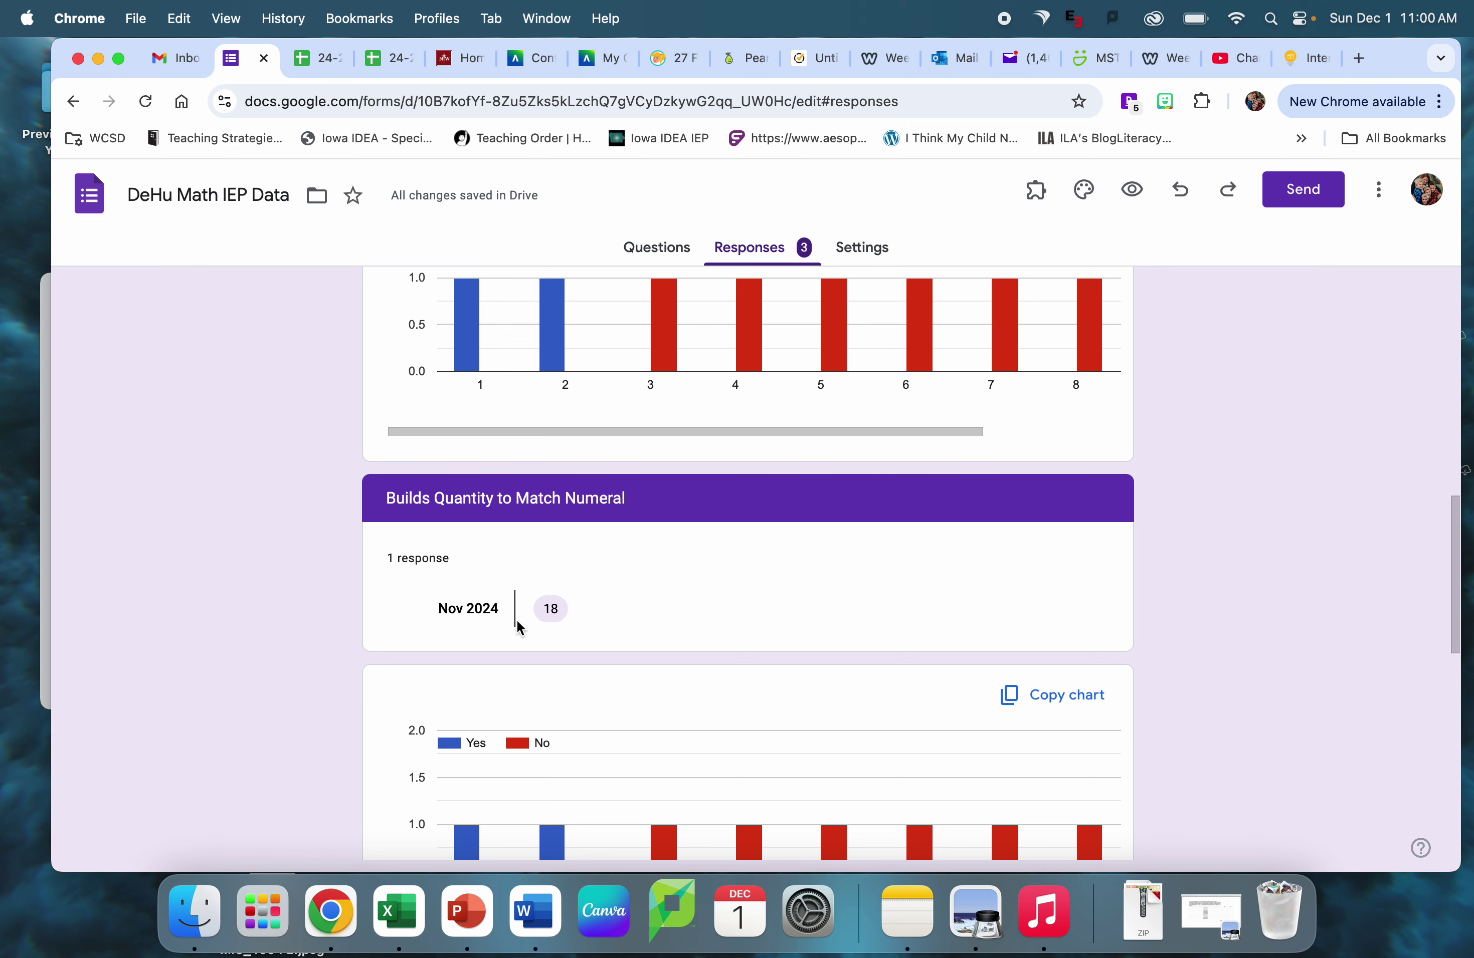
{"action": "scroll", "coordinate": [518, 623], "scroll_direction": "up", "scroll_amount": 10}
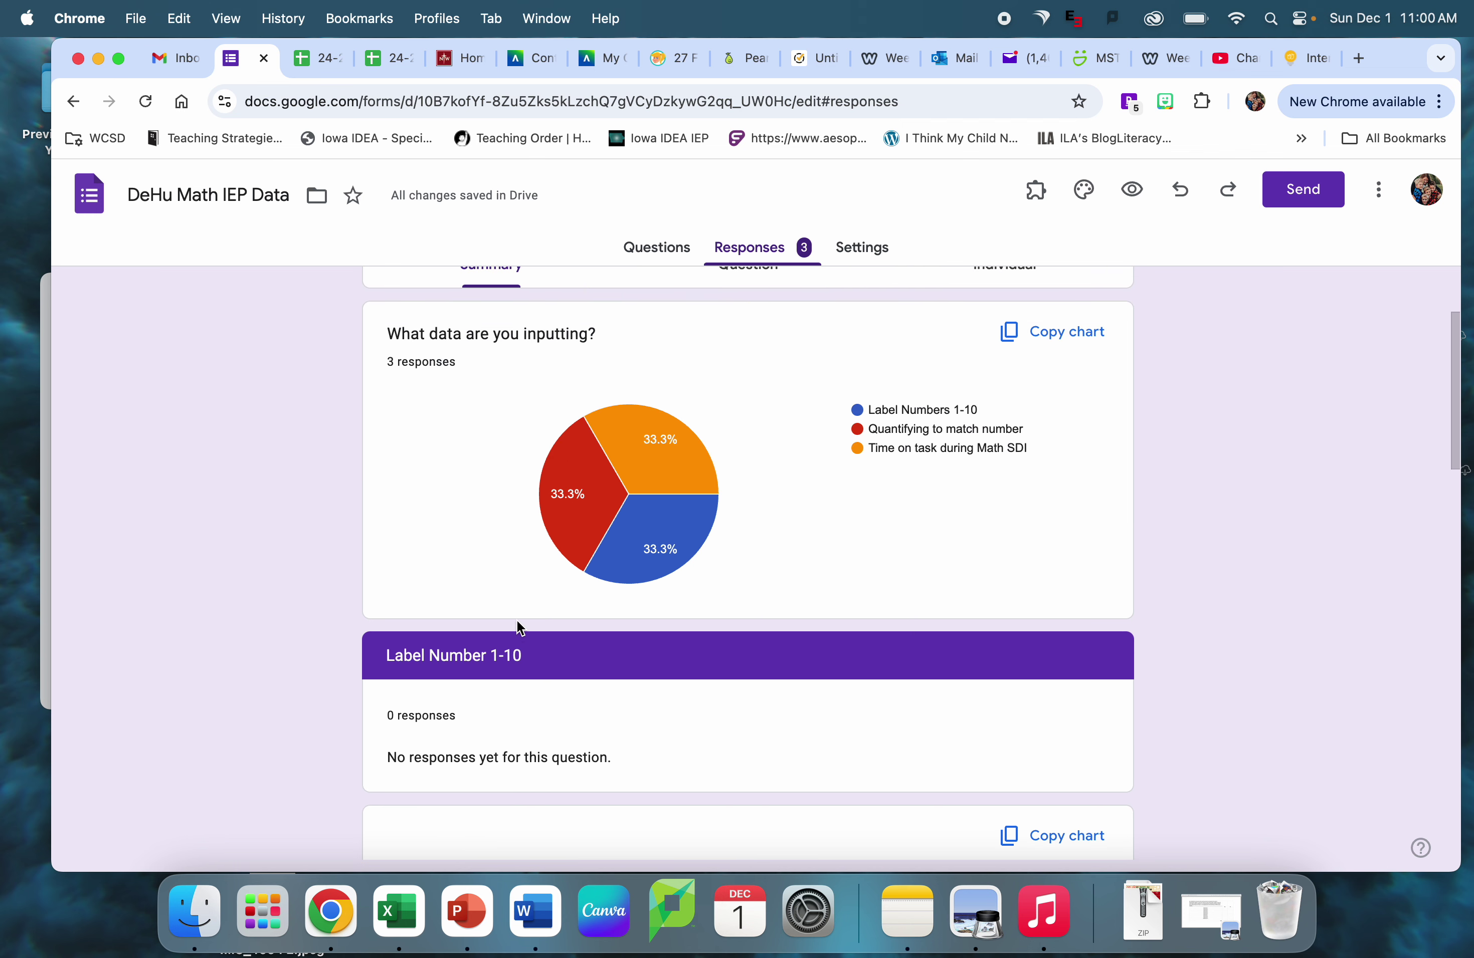
{"action": "scroll", "coordinate": [517, 622], "scroll_direction": "up", "scroll_amount": 3}
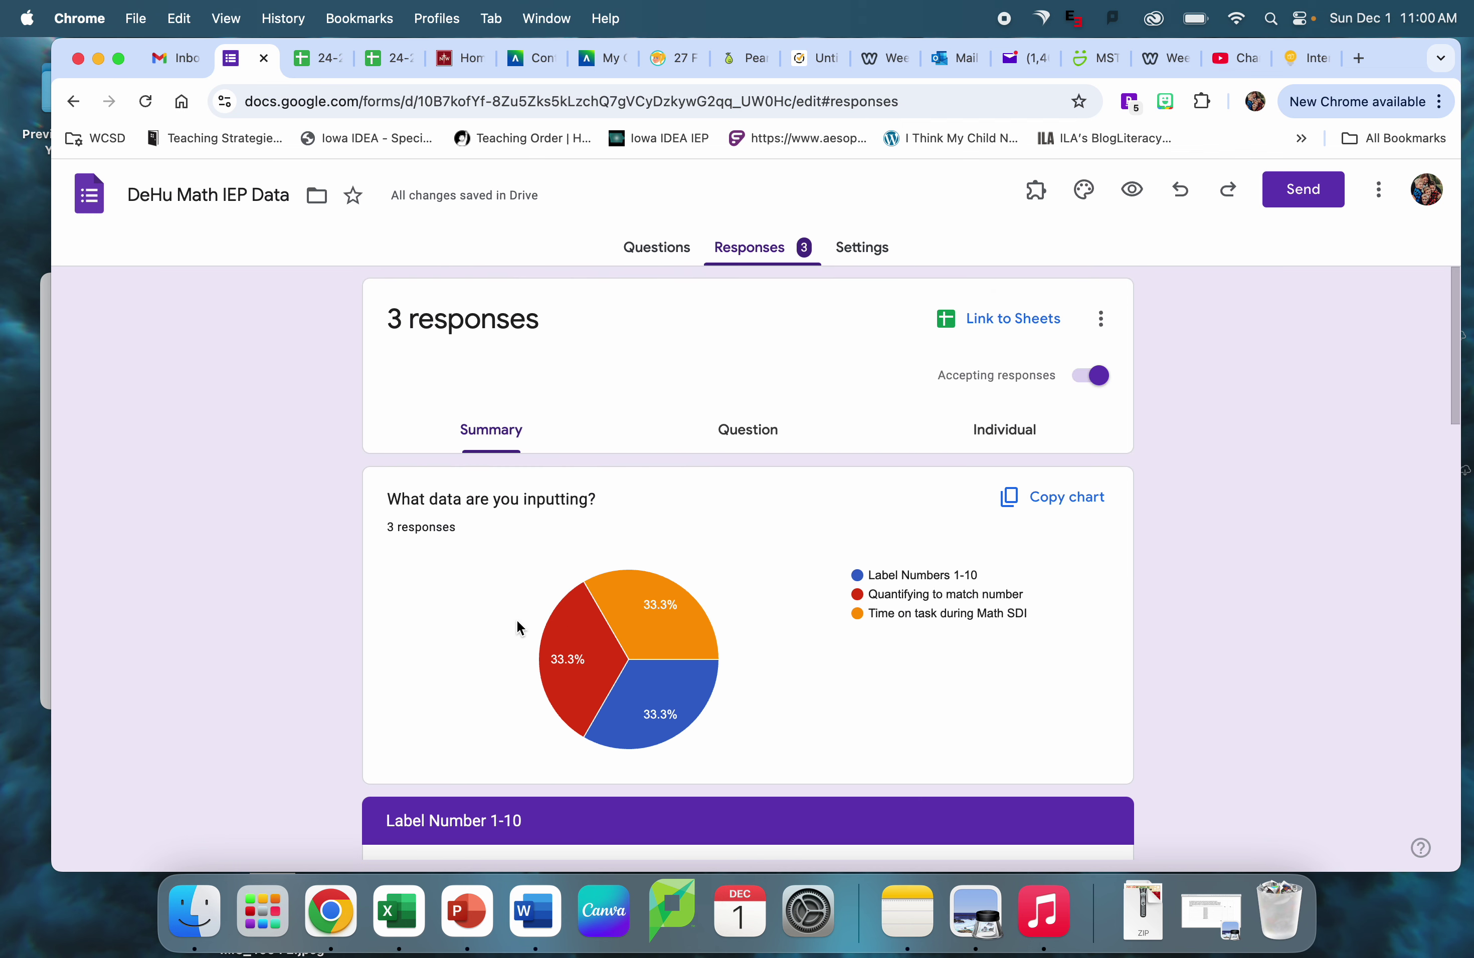
{"action": "scroll", "coordinate": [537, 503], "scroll_direction": "down", "scroll_amount": 3}
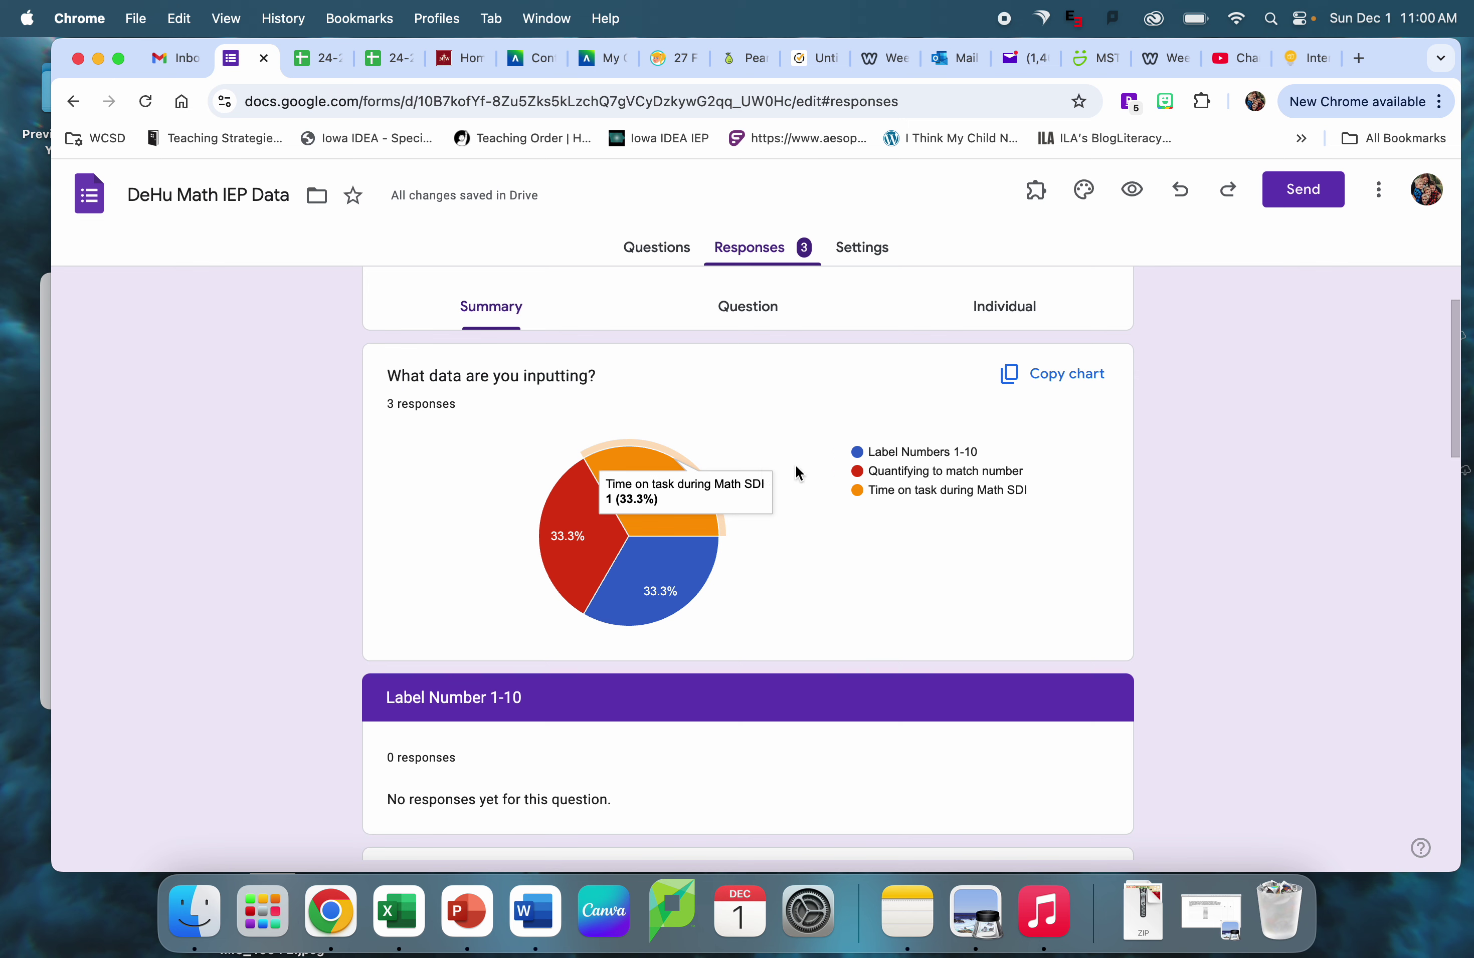
{"action": "scroll", "coordinate": [747, 616], "scroll_direction": "down", "scroll_amount": 5}
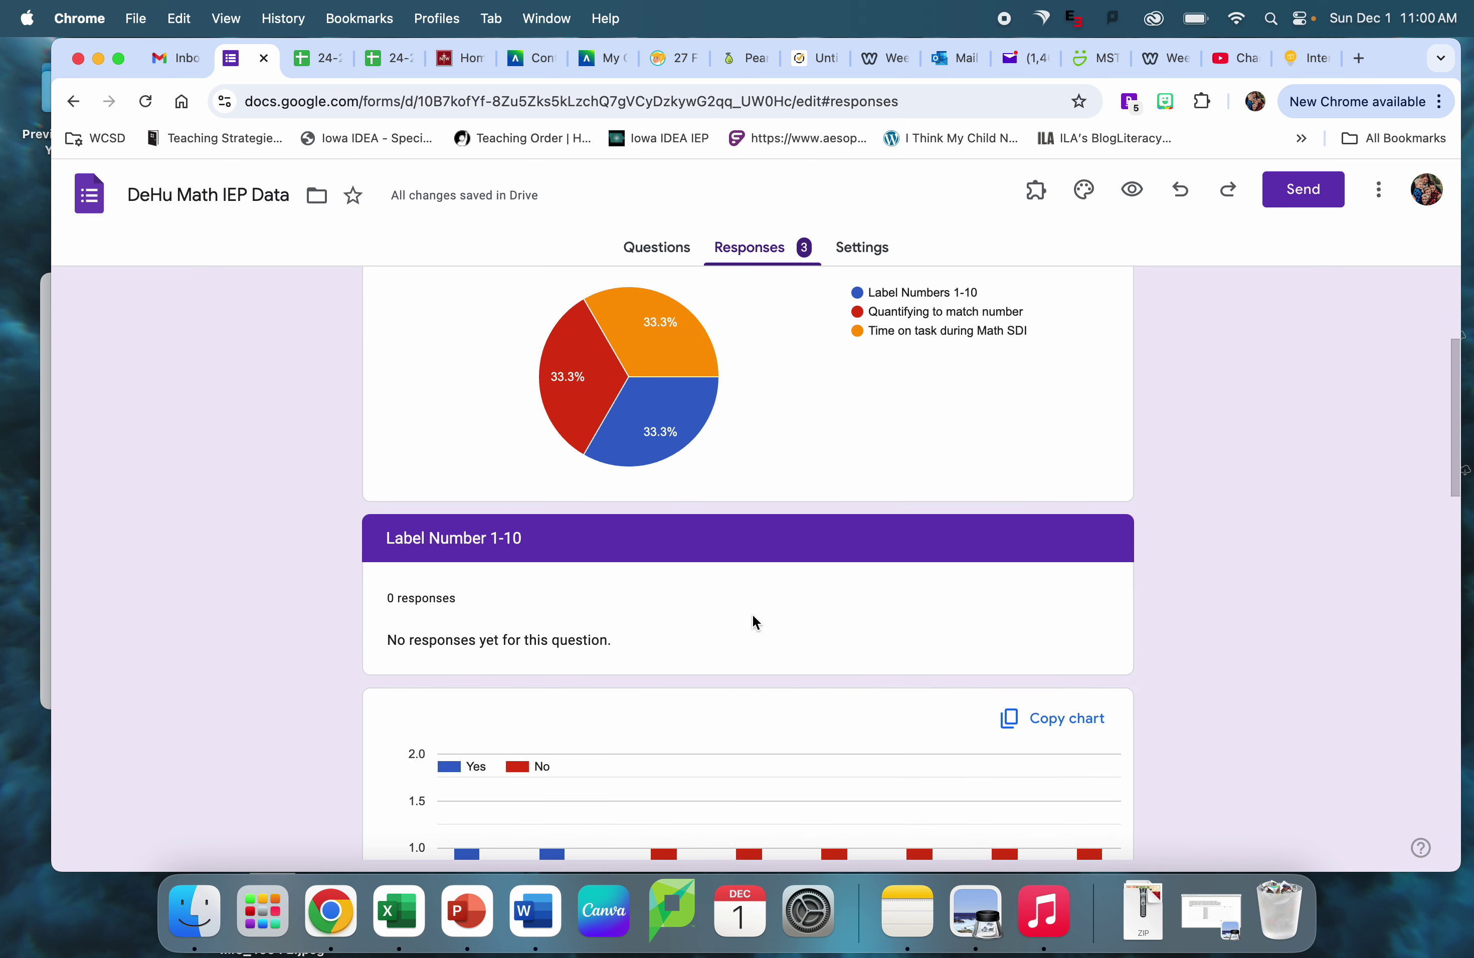
{"action": "scroll", "coordinate": [720, 562], "scroll_direction": "down", "scroll_amount": 3}
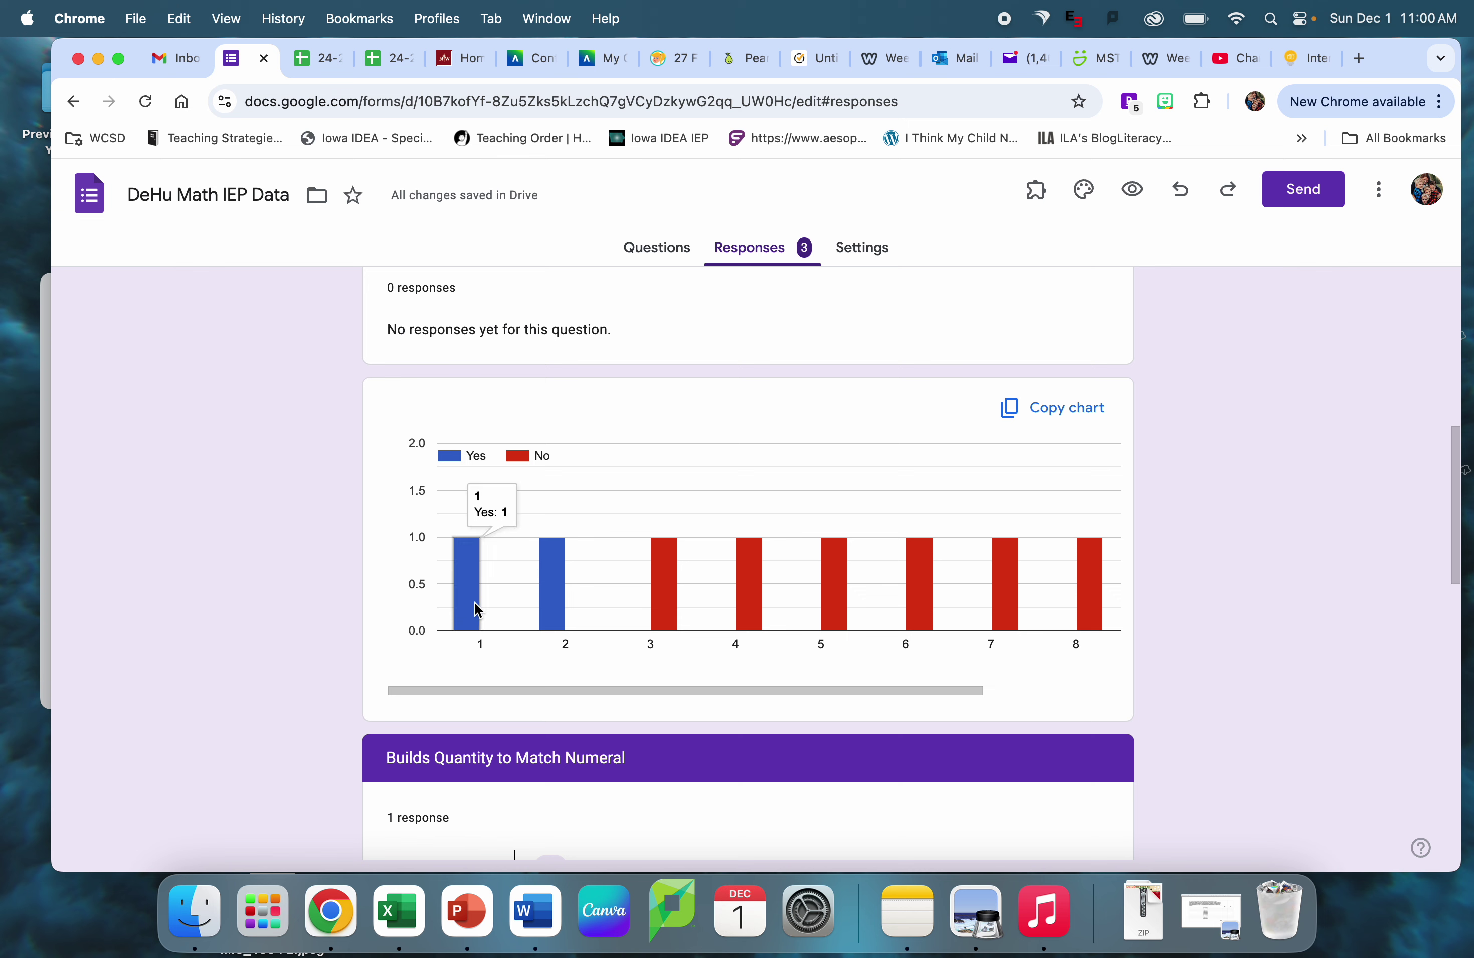
{"action": "mouse_move", "coordinate": [559, 606]}
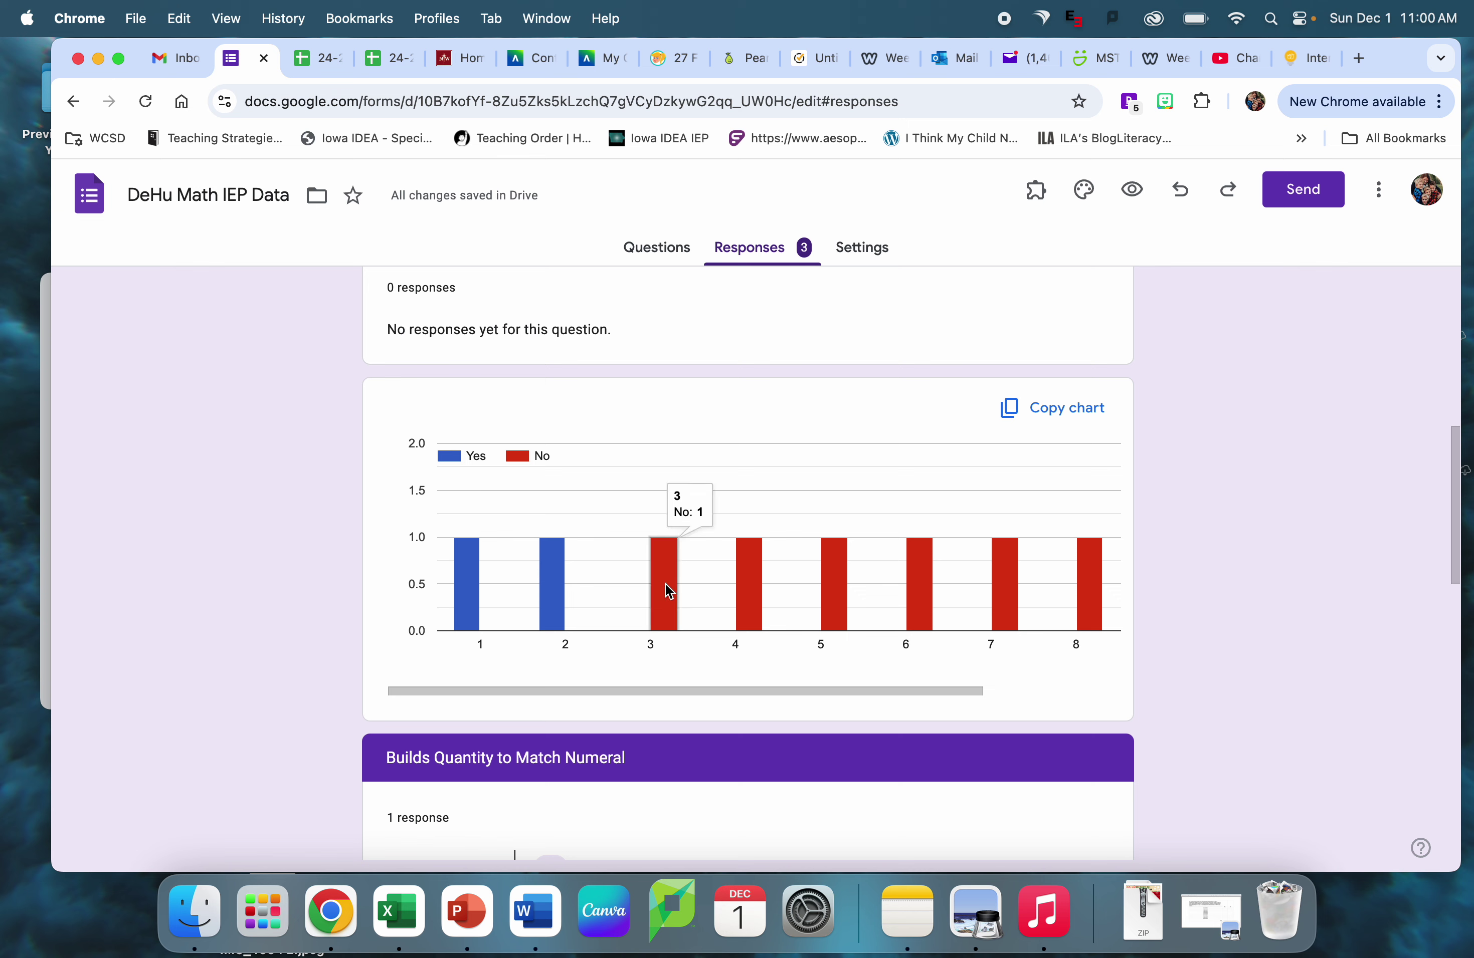
{"action": "scroll", "coordinate": [1054, 562], "scroll_direction": "right", "scroll_amount": 3}
{"action": "scroll", "coordinate": [1055, 564], "scroll_direction": "left", "scroll_amount": 3}
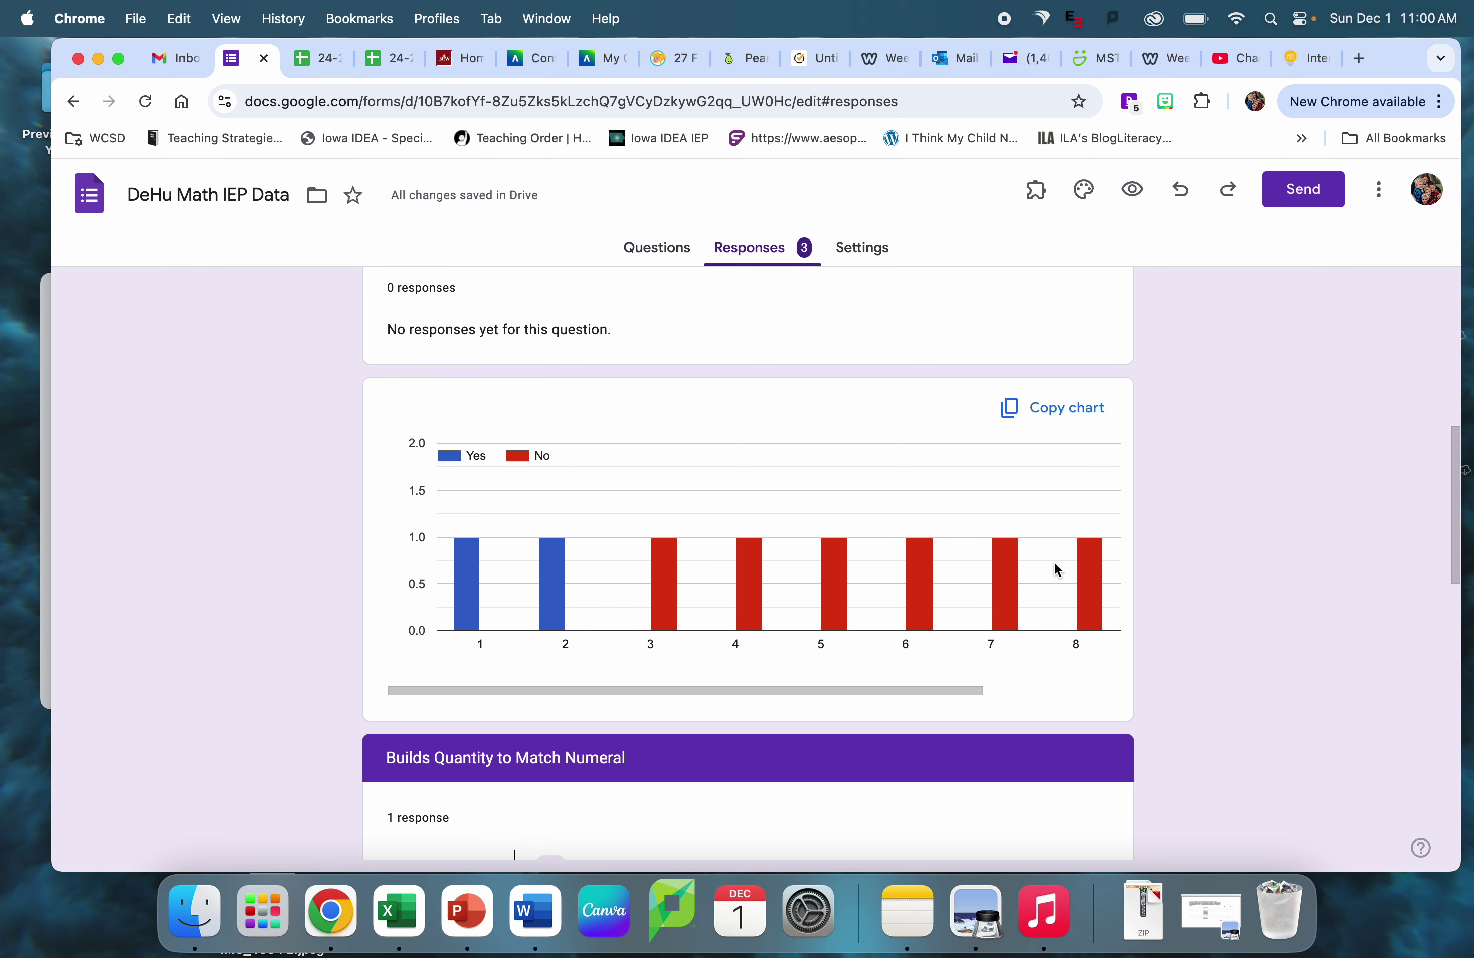
Step: Examine the response summaries for Builds Quantity to Match Numeral and Time on task during Math SDI
{"action": "scroll", "coordinate": [1063, 601], "scroll_direction": "down", "scroll_amount": 6}
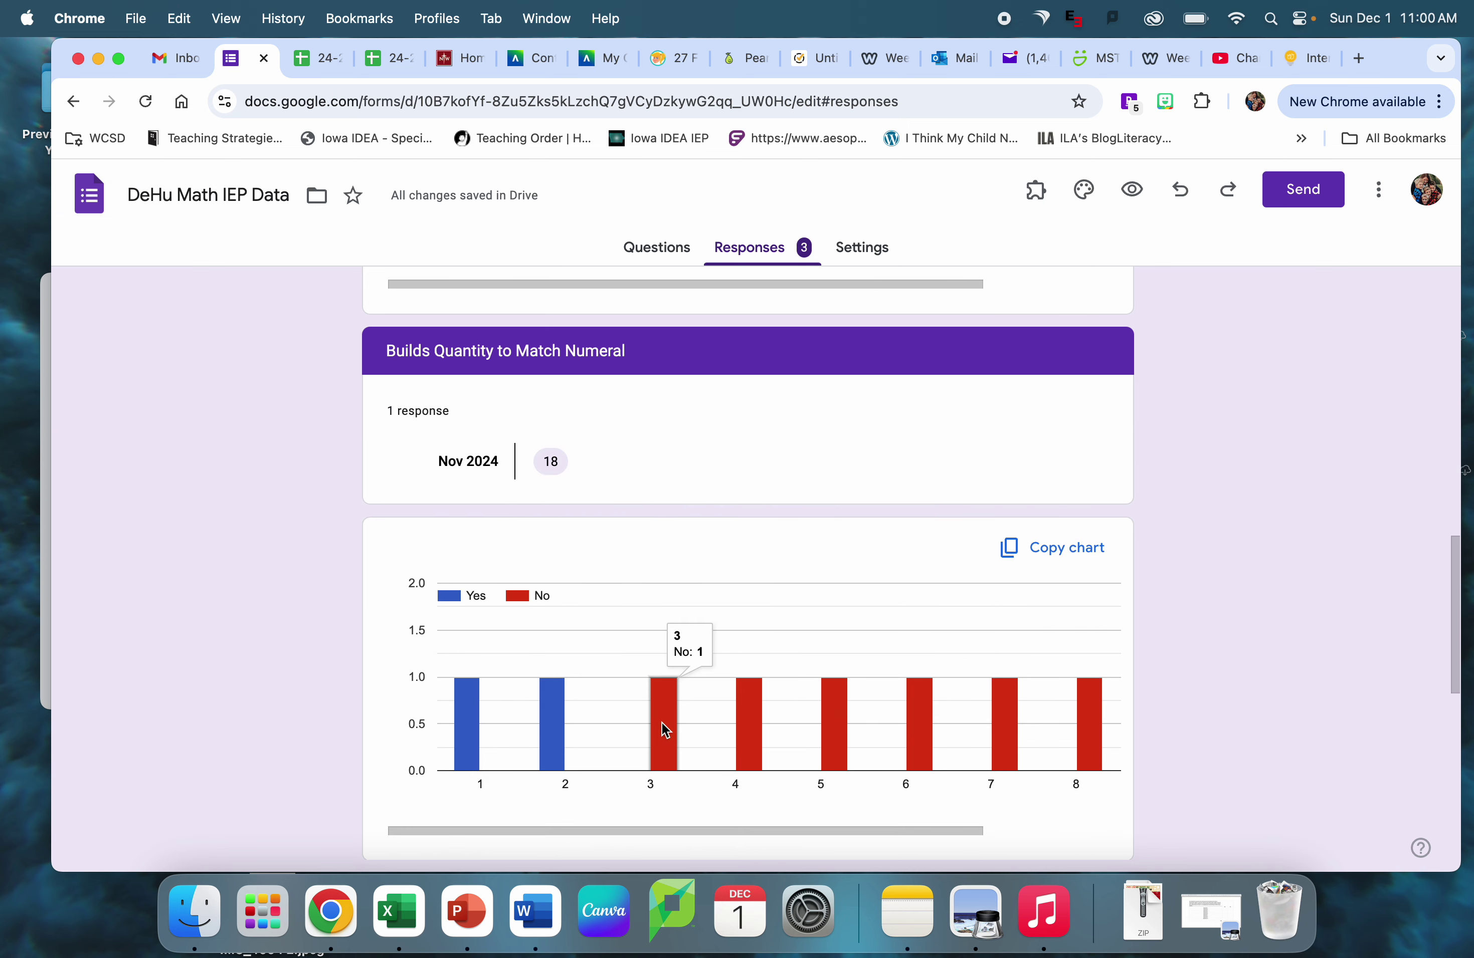
{"action": "scroll", "coordinate": [1029, 741], "scroll_direction": "down", "scroll_amount": 1}
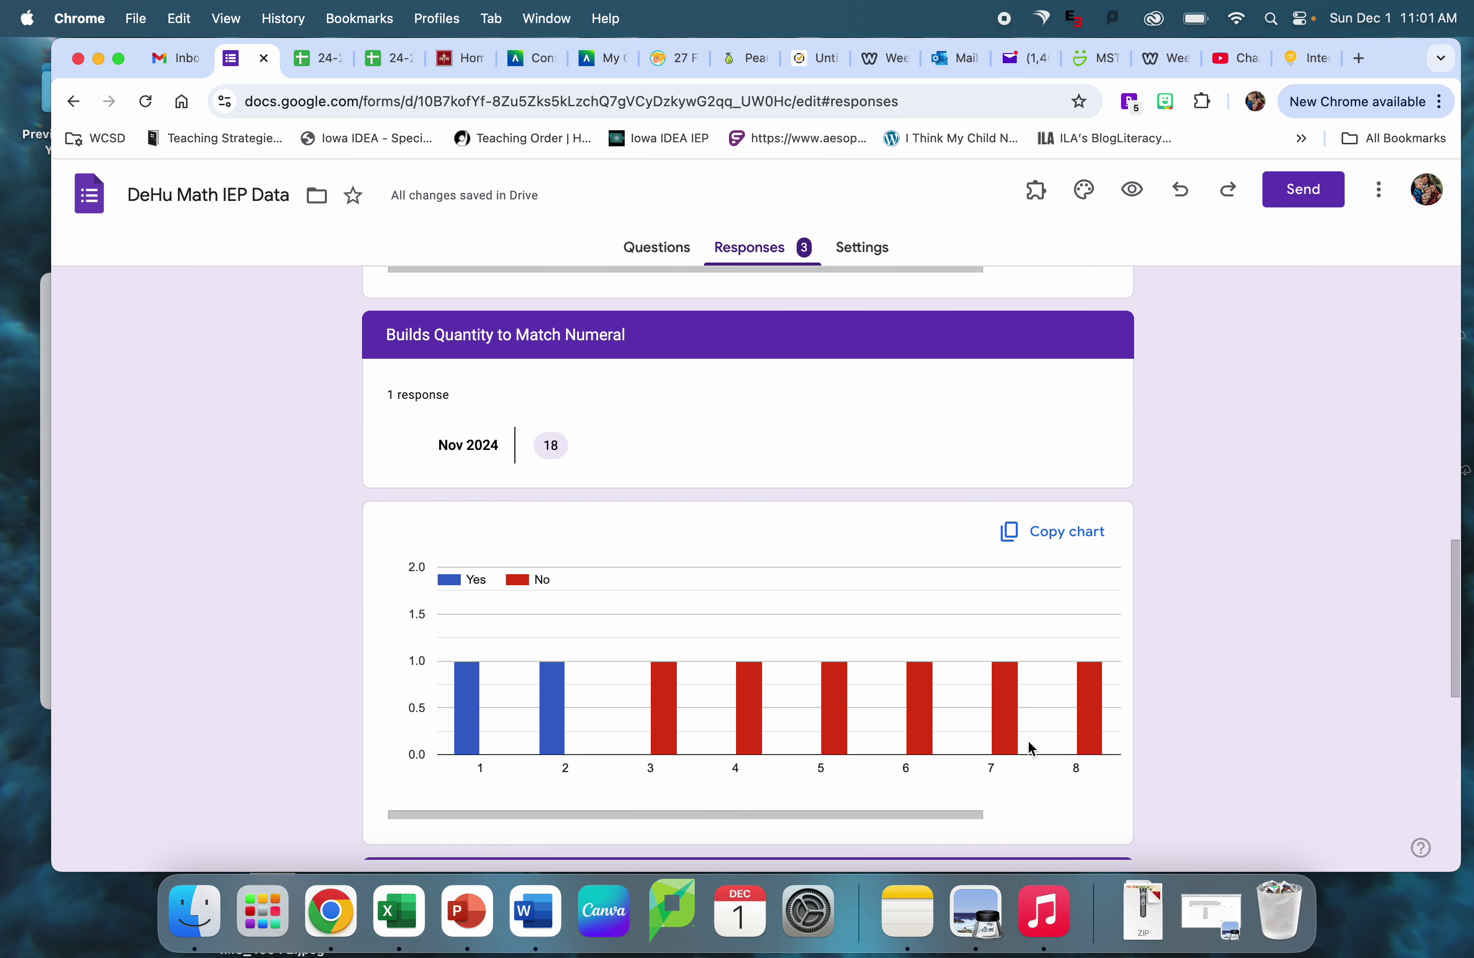
{"action": "scroll", "coordinate": [1028, 741], "scroll_direction": "down", "scroll_amount": 3}
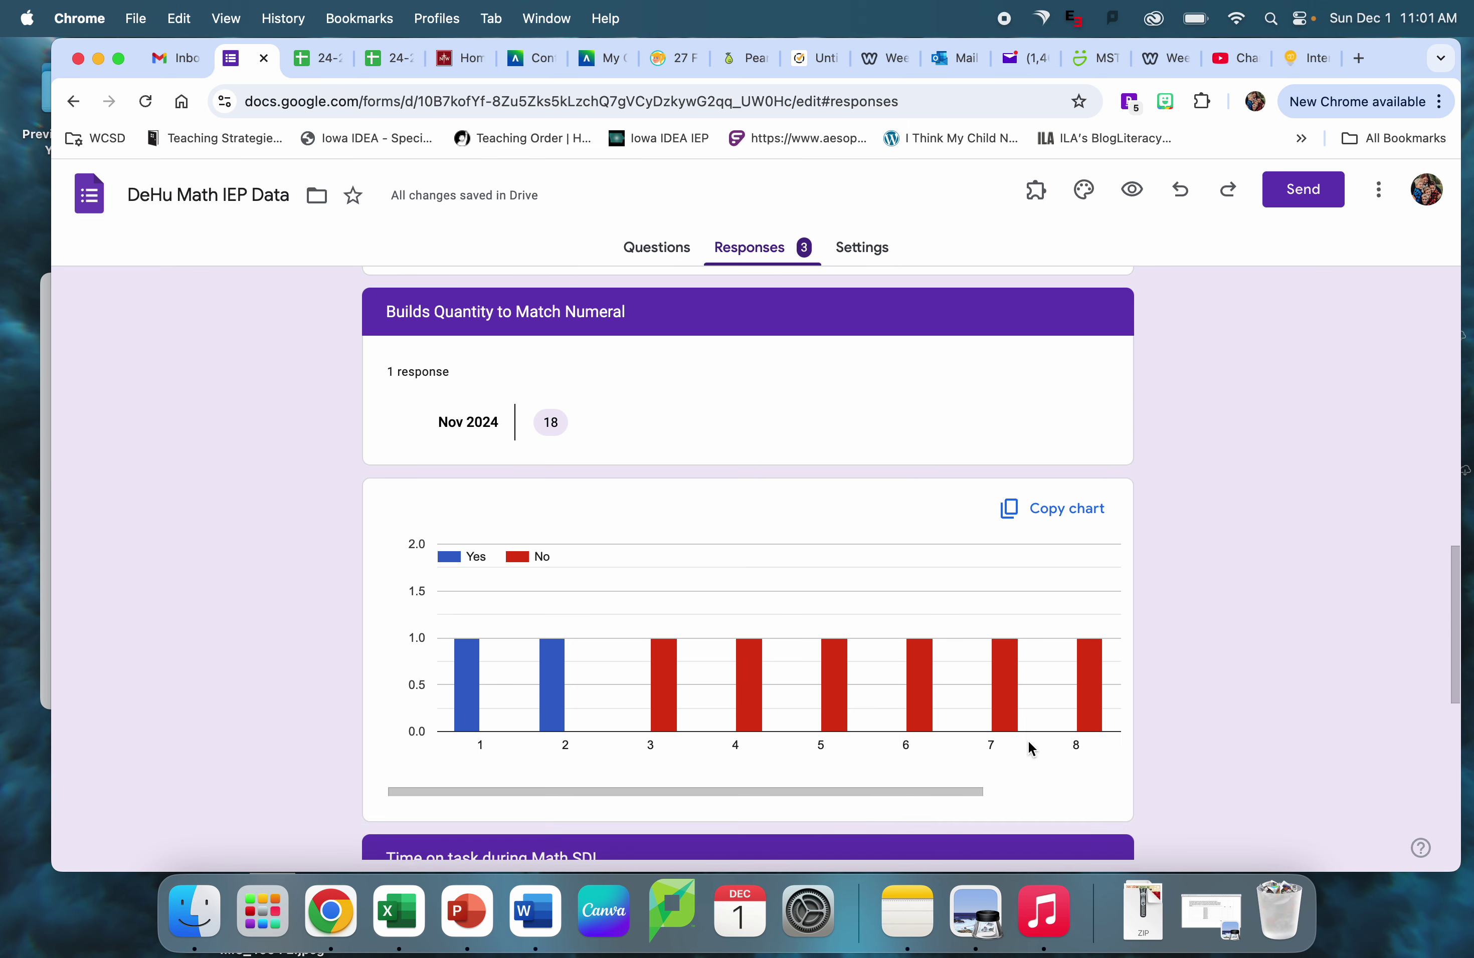
{"action": "scroll", "coordinate": [1028, 742], "scroll_direction": "down", "scroll_amount": 10}
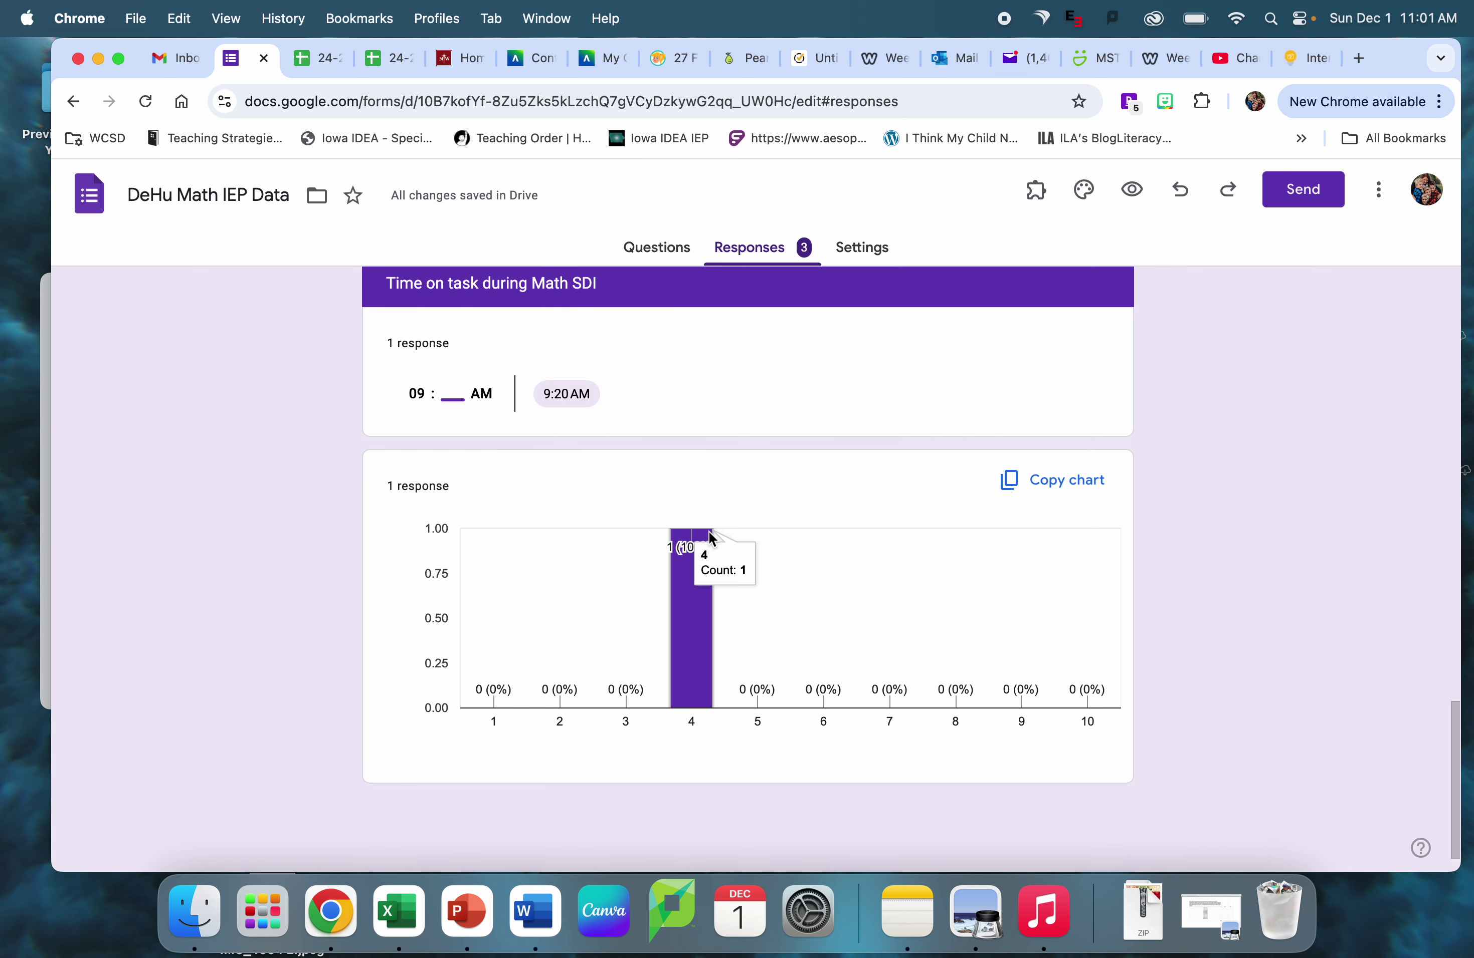
Step: Switch the responses to the per-question view and examine the entries for "What data are you inputting?"
{"action": "mouse_move", "coordinate": [677, 686]}
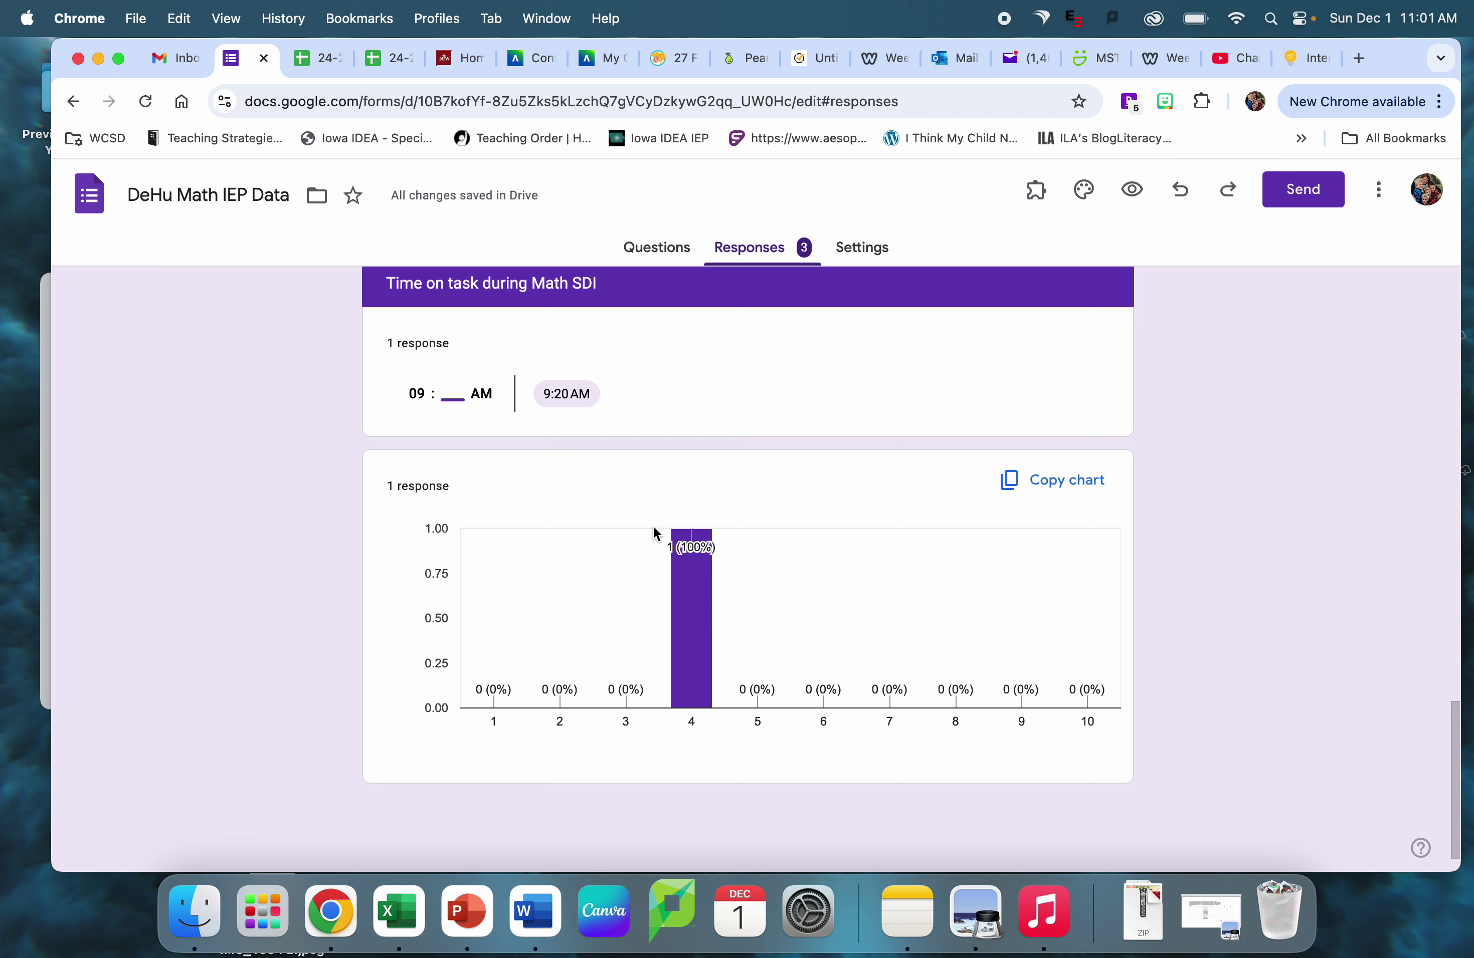
{"action": "mouse_move", "coordinate": [685, 548]}
{"action": "scroll", "coordinate": [796, 460], "scroll_direction": "up", "scroll_amount": 20}
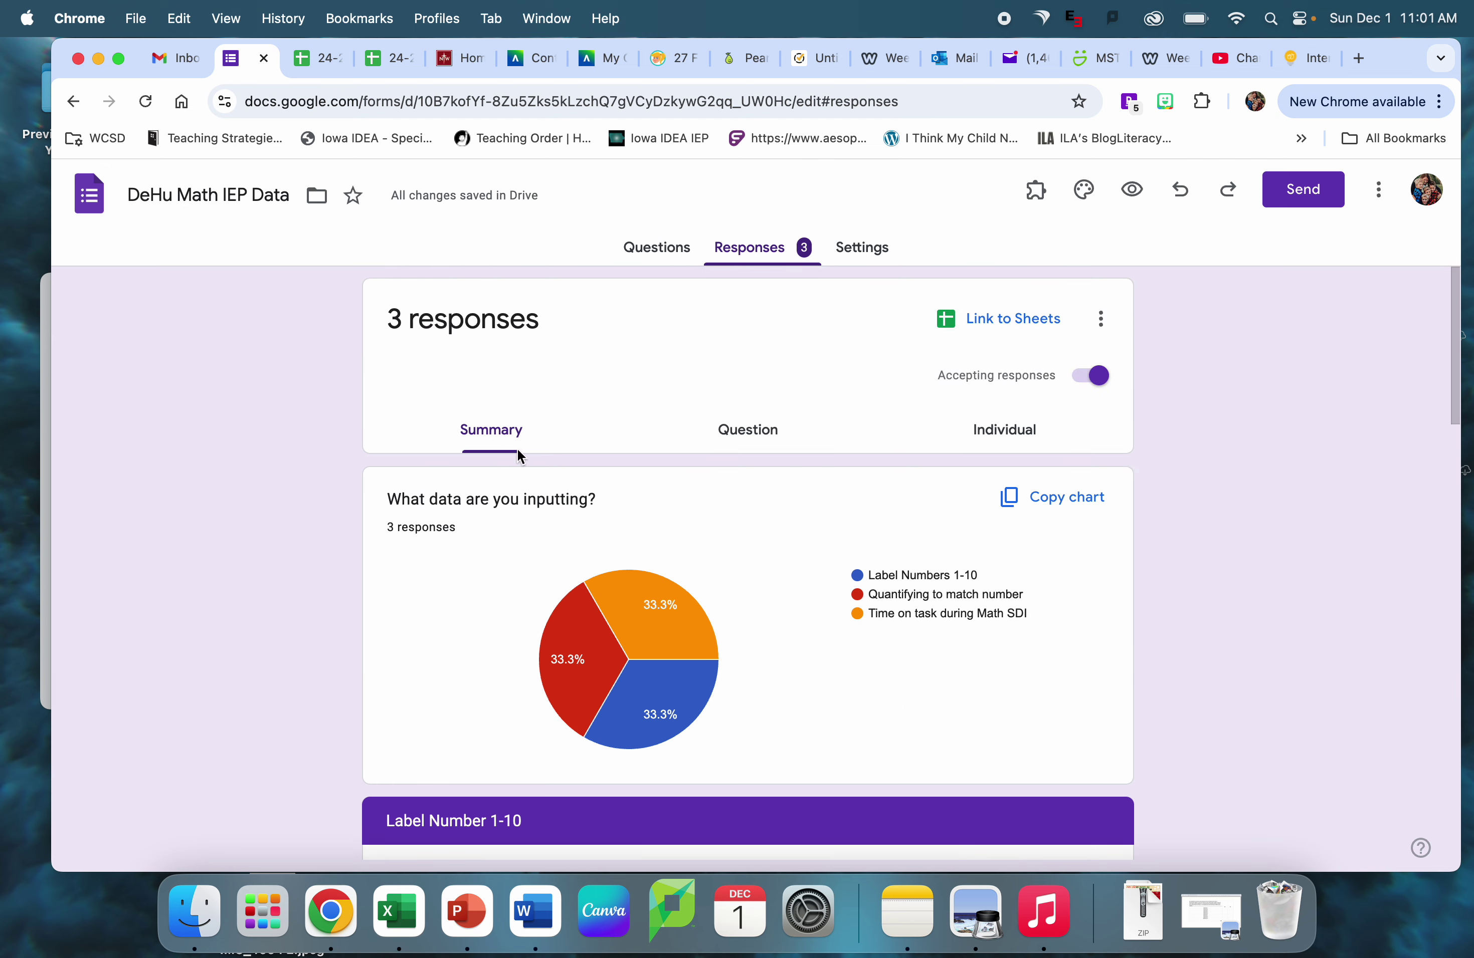
{"action": "left_click", "coordinate": [760, 443]}
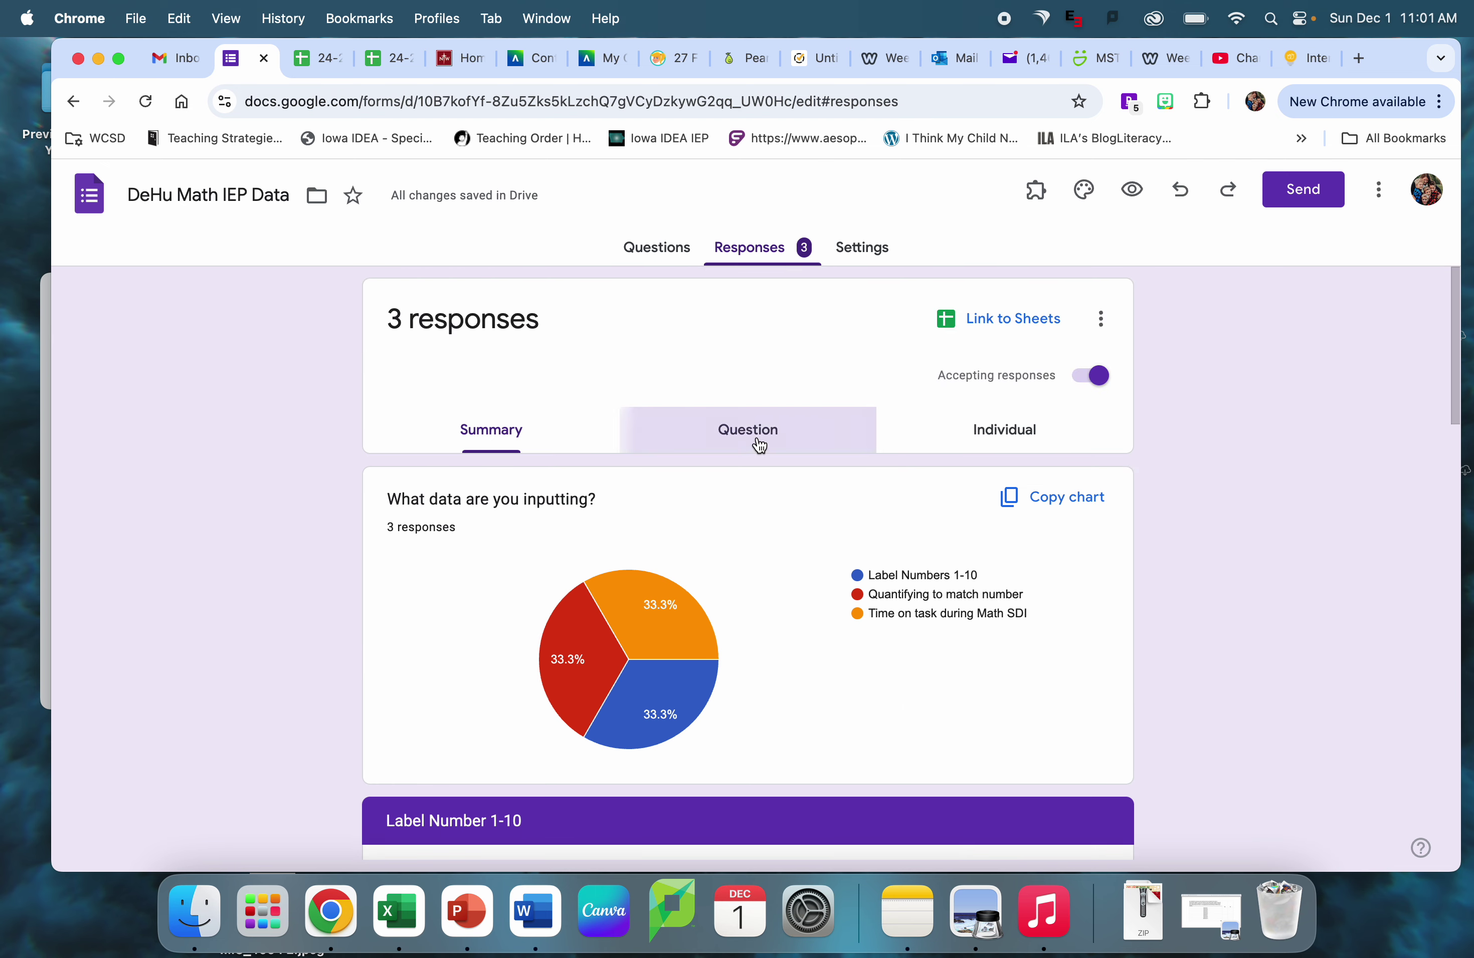
{"action": "scroll", "coordinate": [927, 564], "scroll_direction": "down", "scroll_amount": 2}
{"action": "scroll", "coordinate": [927, 564], "scroll_direction": "down", "scroll_amount": 4}
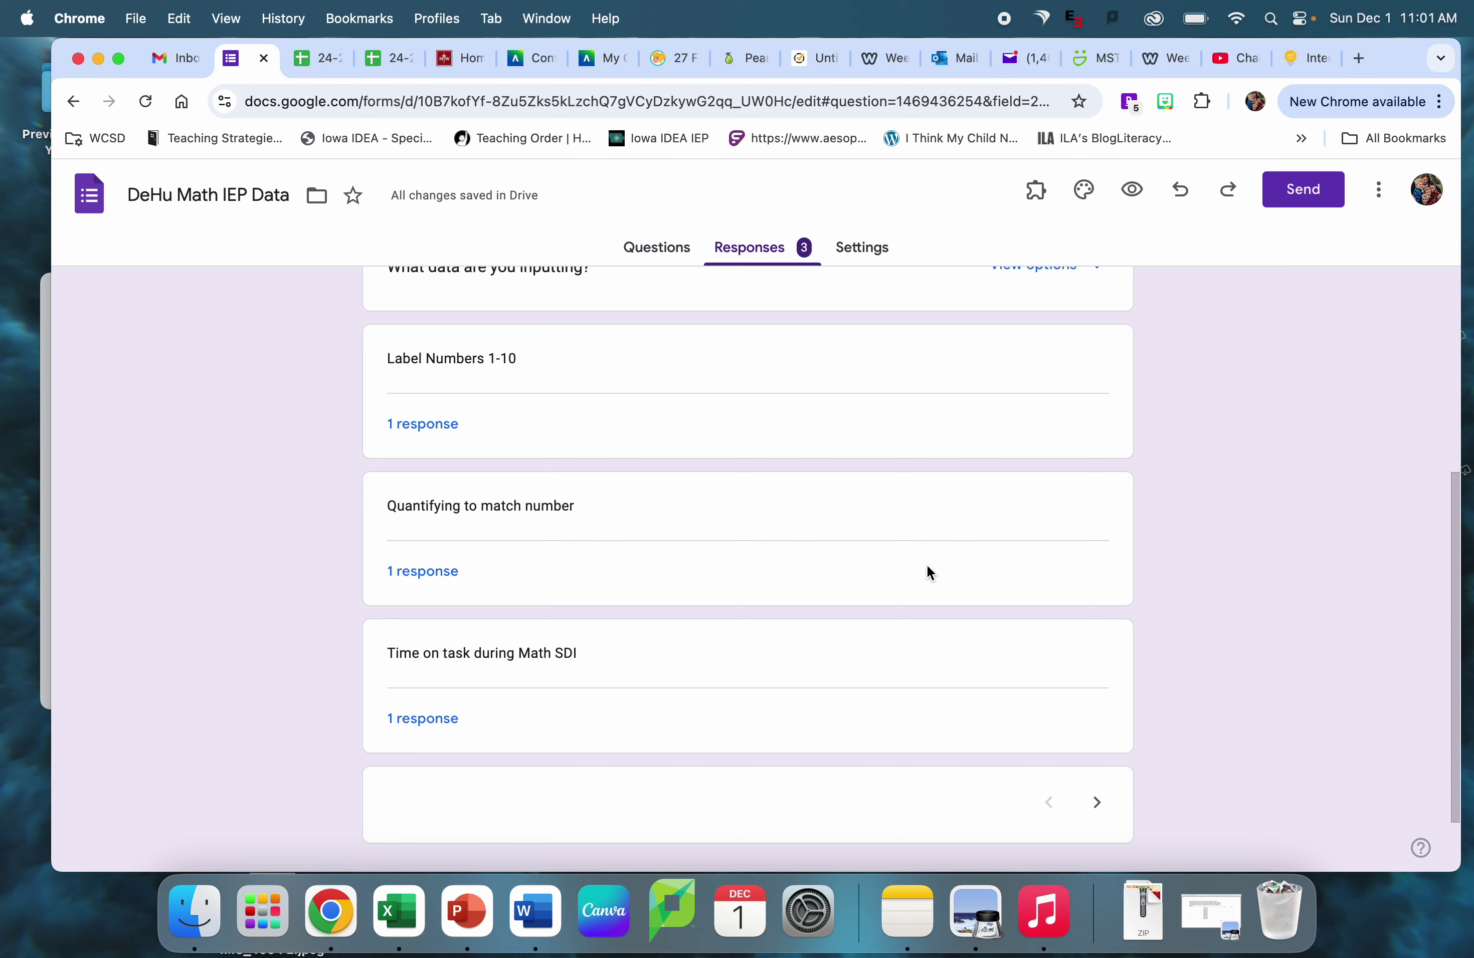
{"action": "scroll", "coordinate": [927, 564], "scroll_direction": "down", "scroll_amount": 1}
{"action": "scroll", "coordinate": [927, 564], "scroll_direction": "up", "scroll_amount": 4}
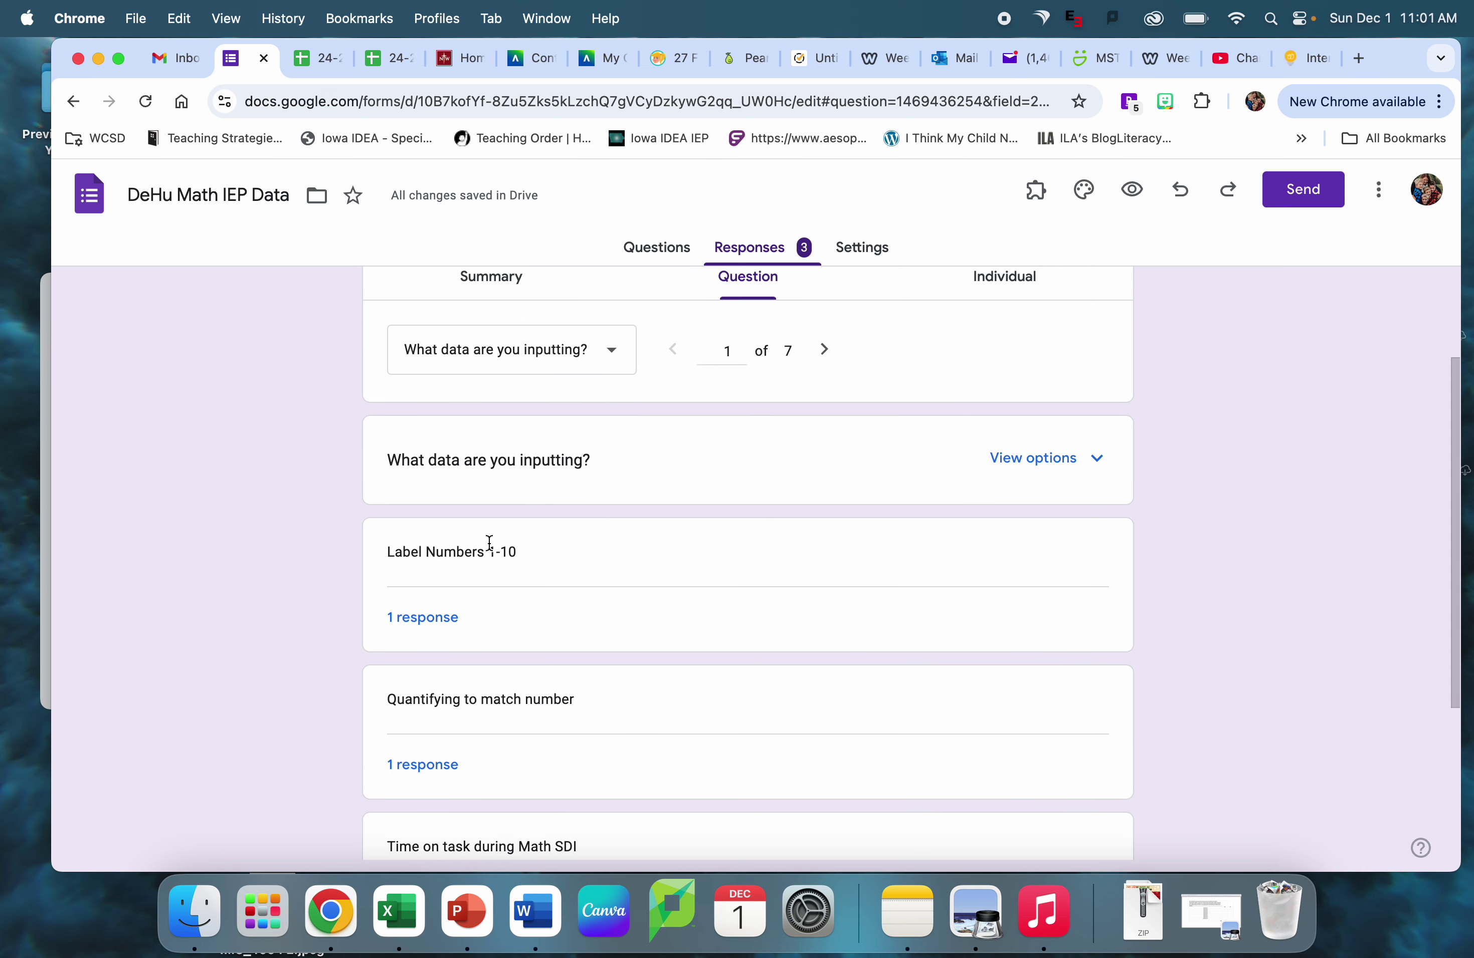
Step: Open the individual response recorded for Label Numbers 1-10, review its answers and return to the per-question view
{"action": "left_click", "coordinate": [423, 618]}
{"action": "left_click", "coordinate": [474, 683]}
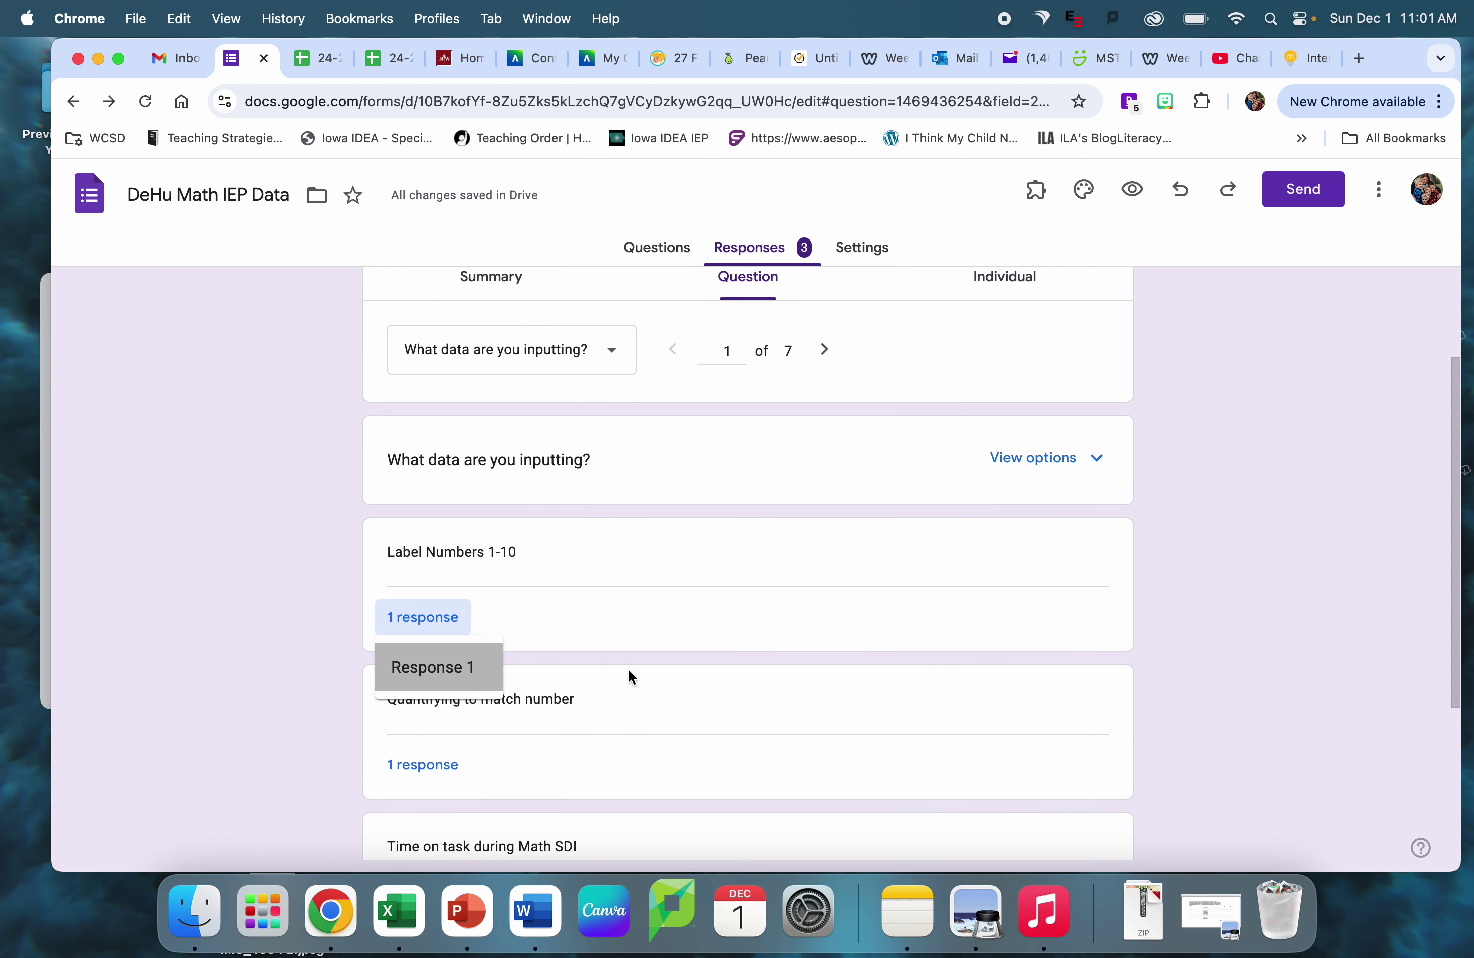
{"action": "scroll", "coordinate": [672, 681], "scroll_direction": "down", "scroll_amount": 10}
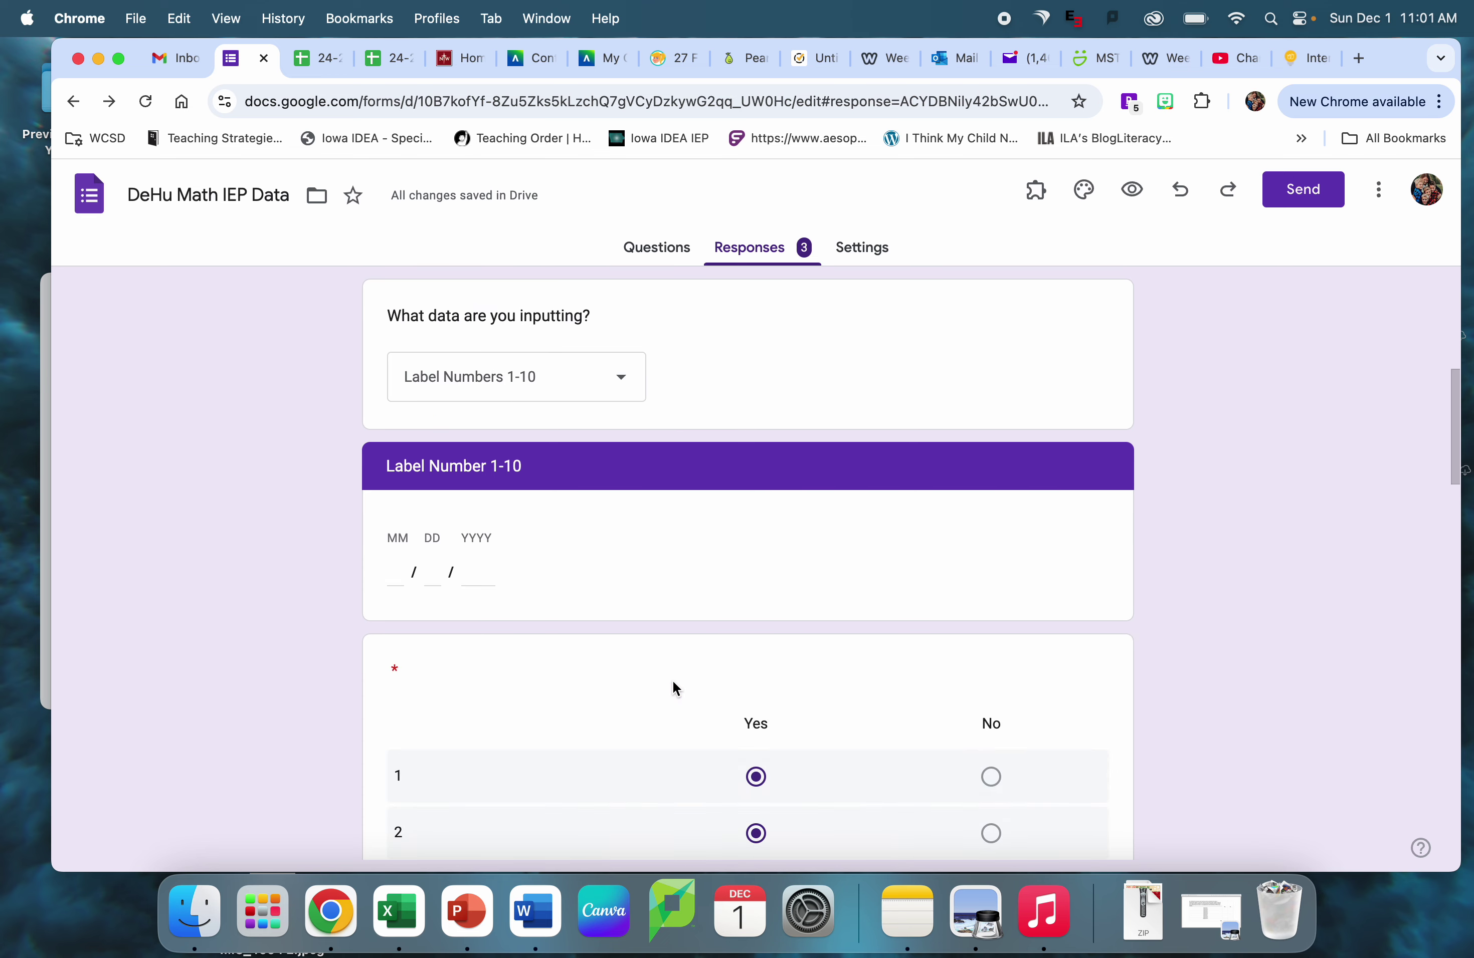
{"action": "scroll", "coordinate": [675, 688], "scroll_direction": "up", "scroll_amount": 15}
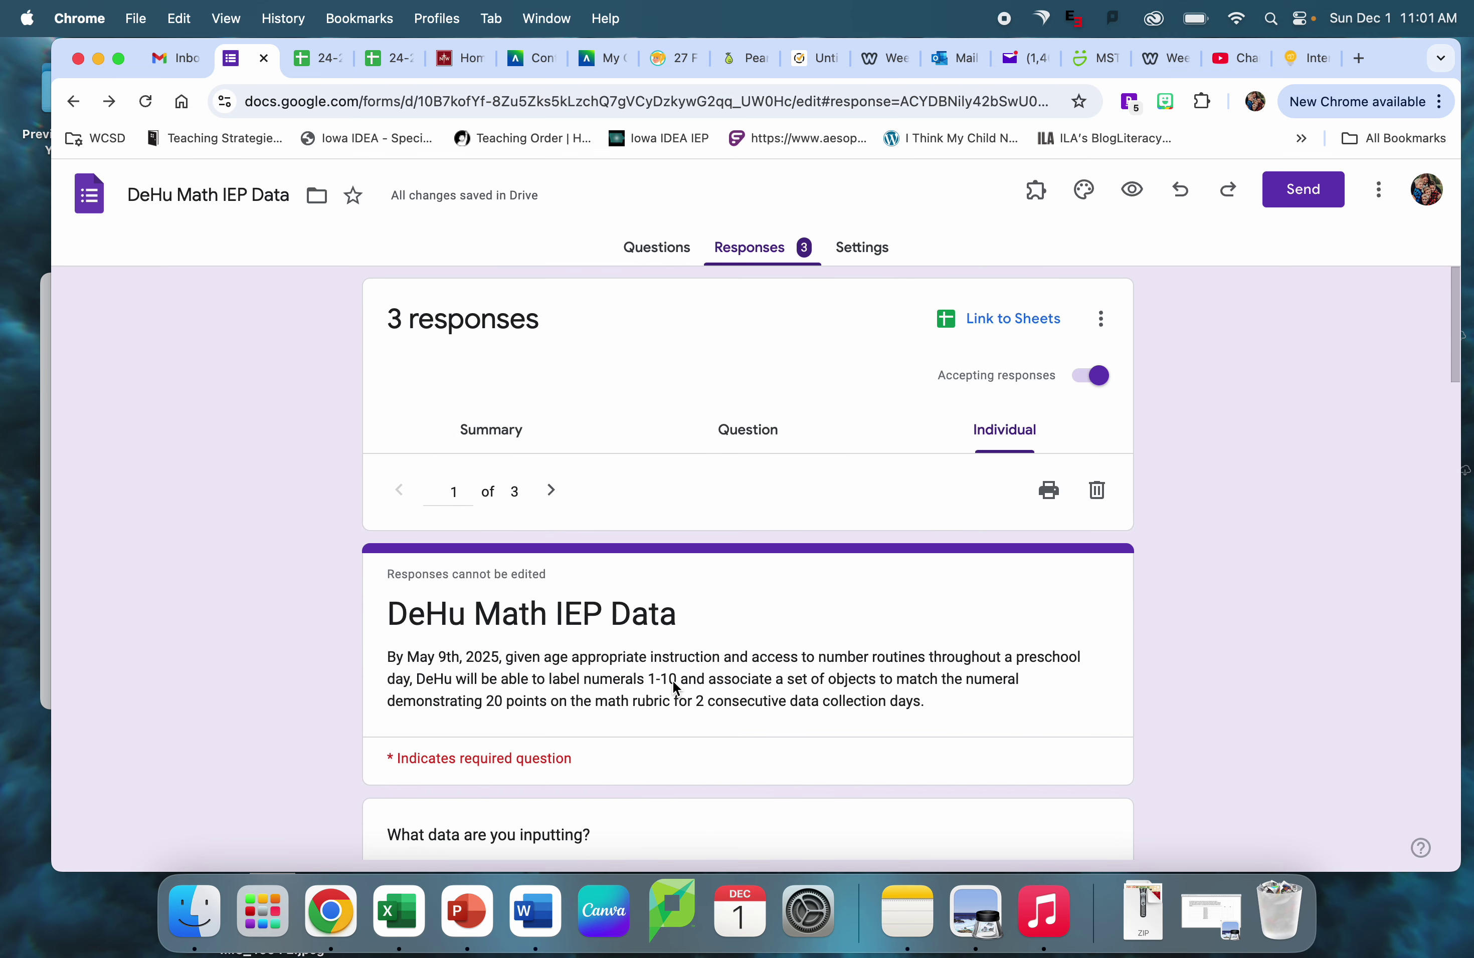
{"action": "left_click", "coordinate": [747, 431]}
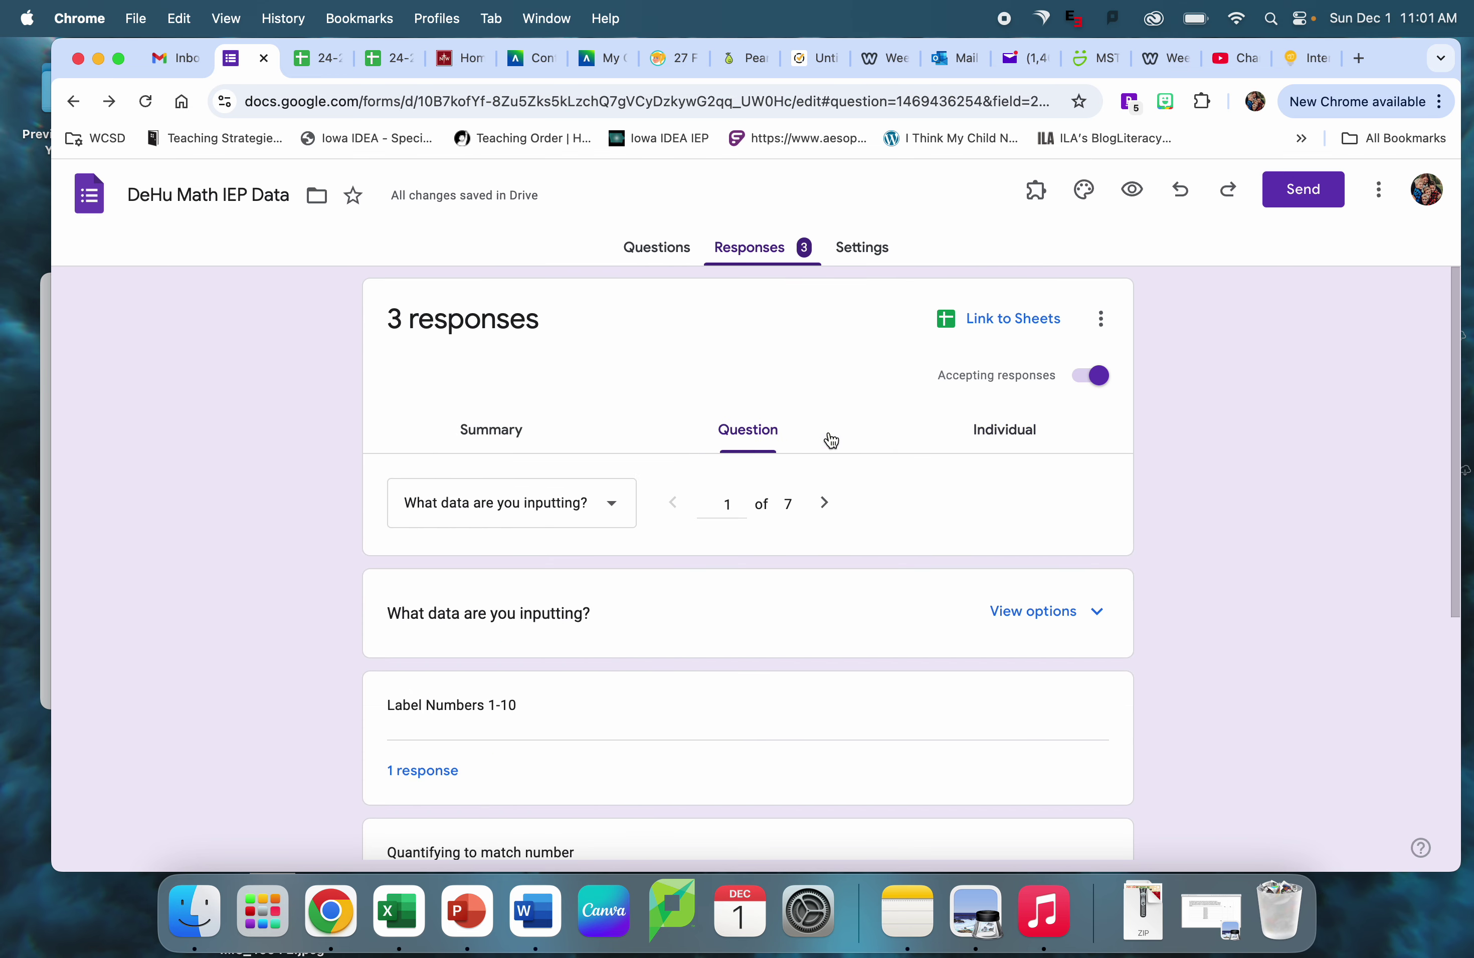
Step: Preview the form with Label Numbers 1-10 as the data type, examine that section and return to the first page
{"action": "left_click", "coordinate": [1132, 189]}
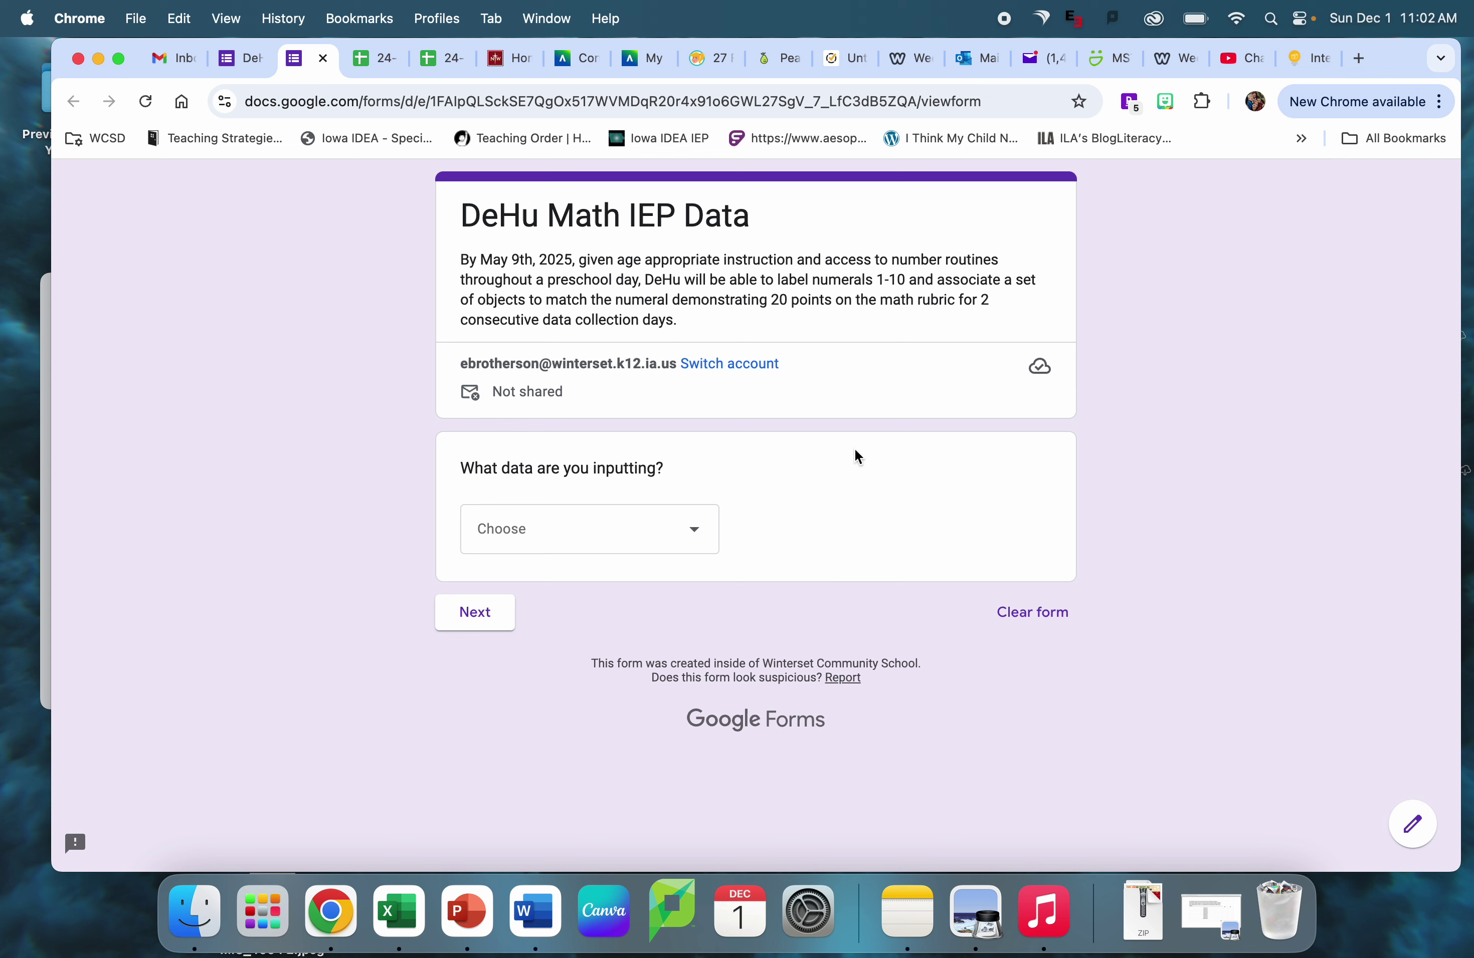
{"action": "left_click", "coordinate": [646, 543]}
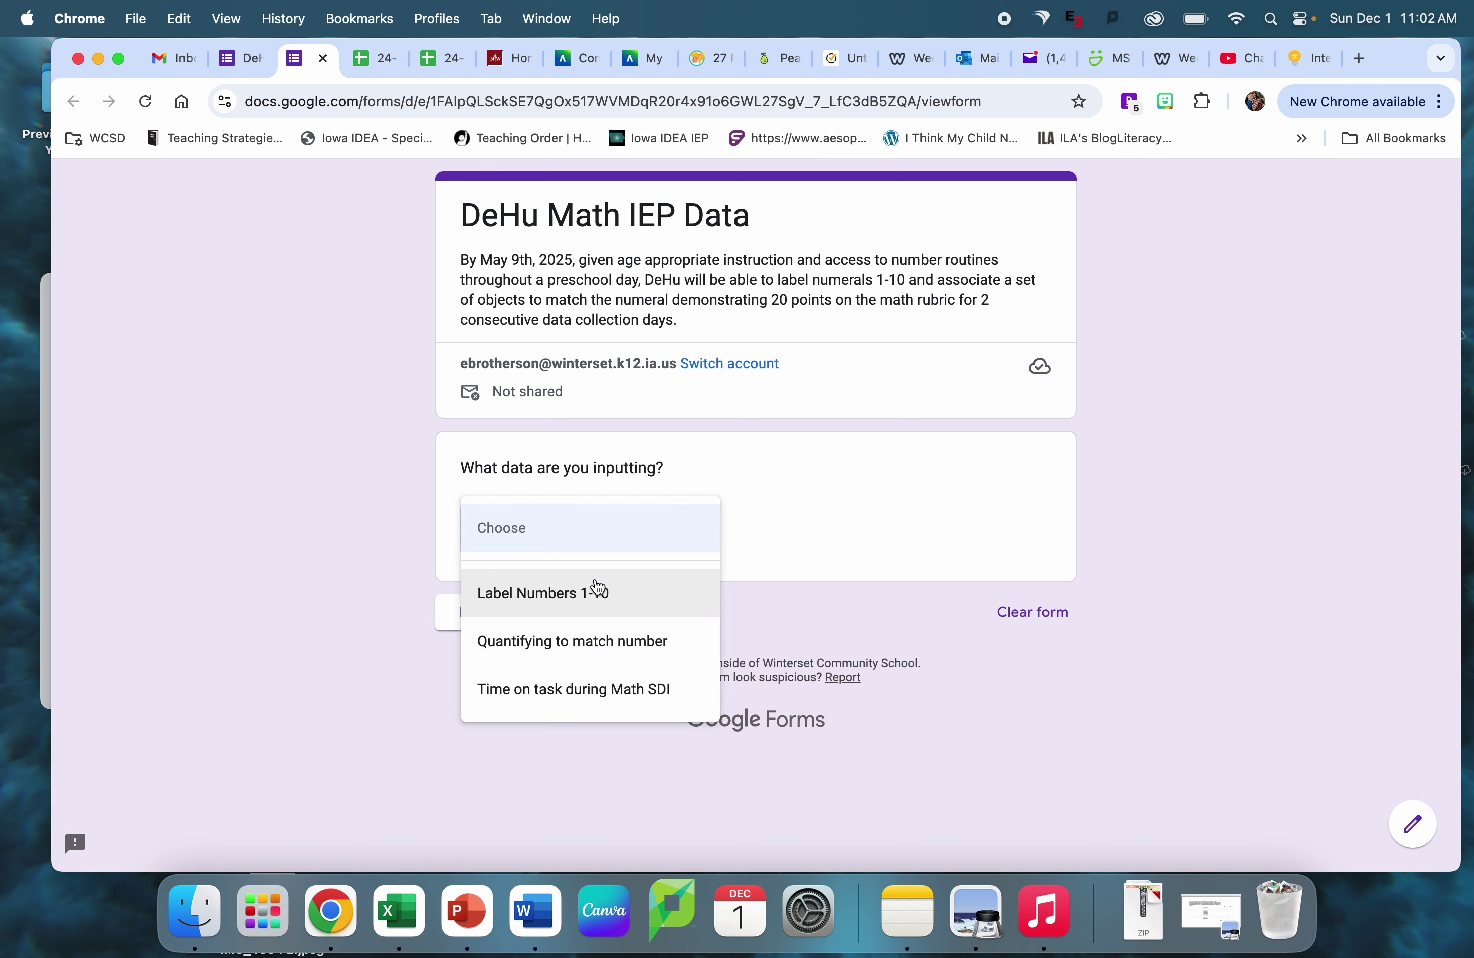
{"action": "left_click", "coordinate": [583, 593]}
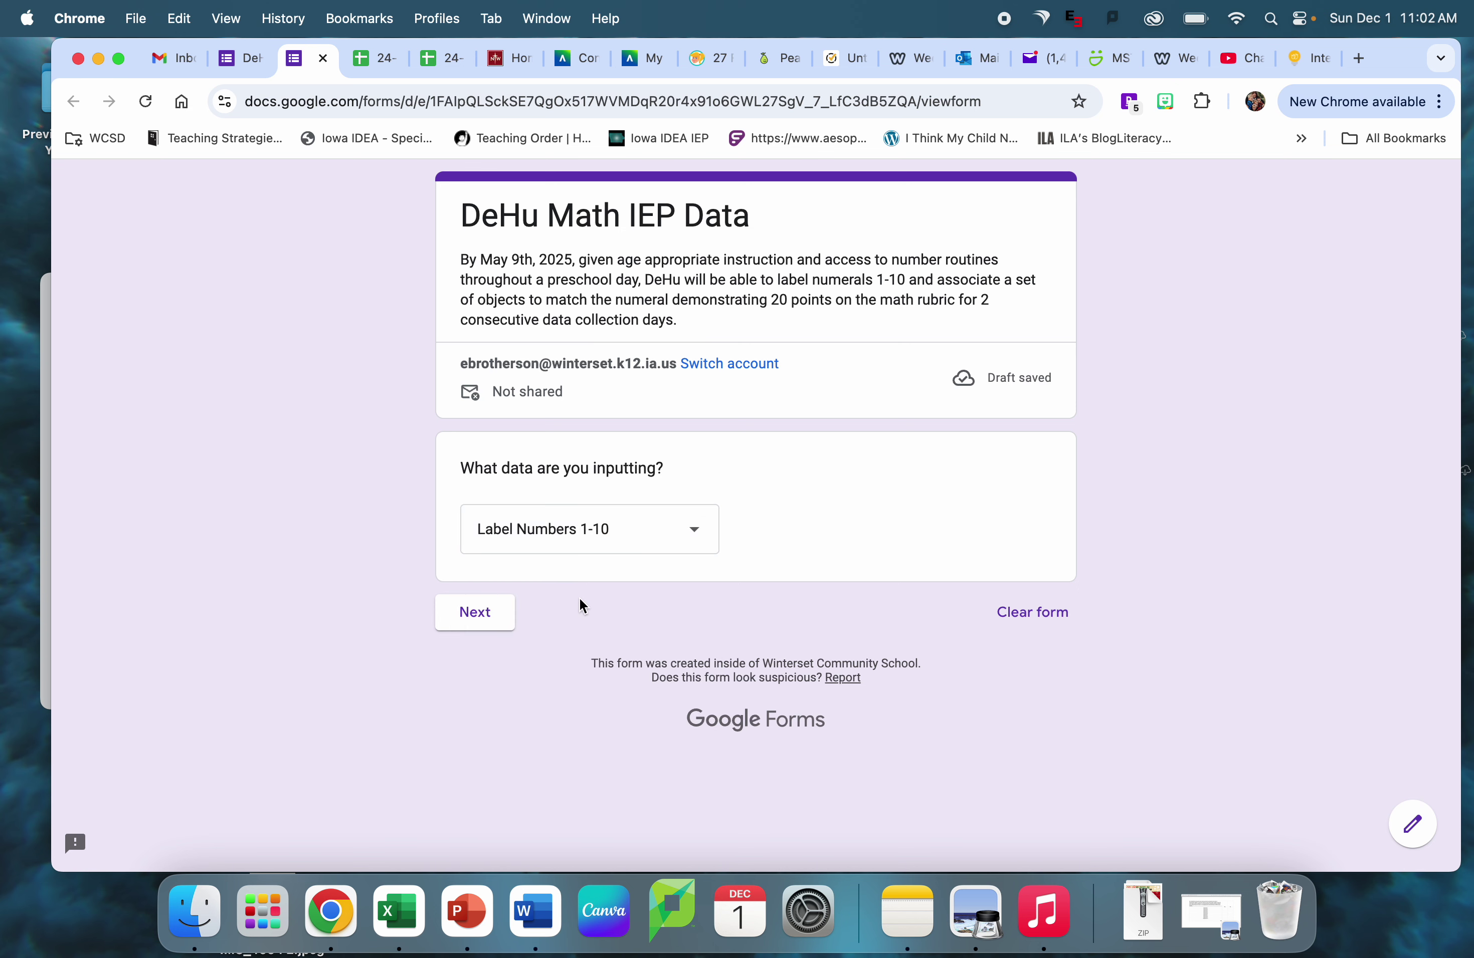
{"action": "left_click", "coordinate": [474, 613]}
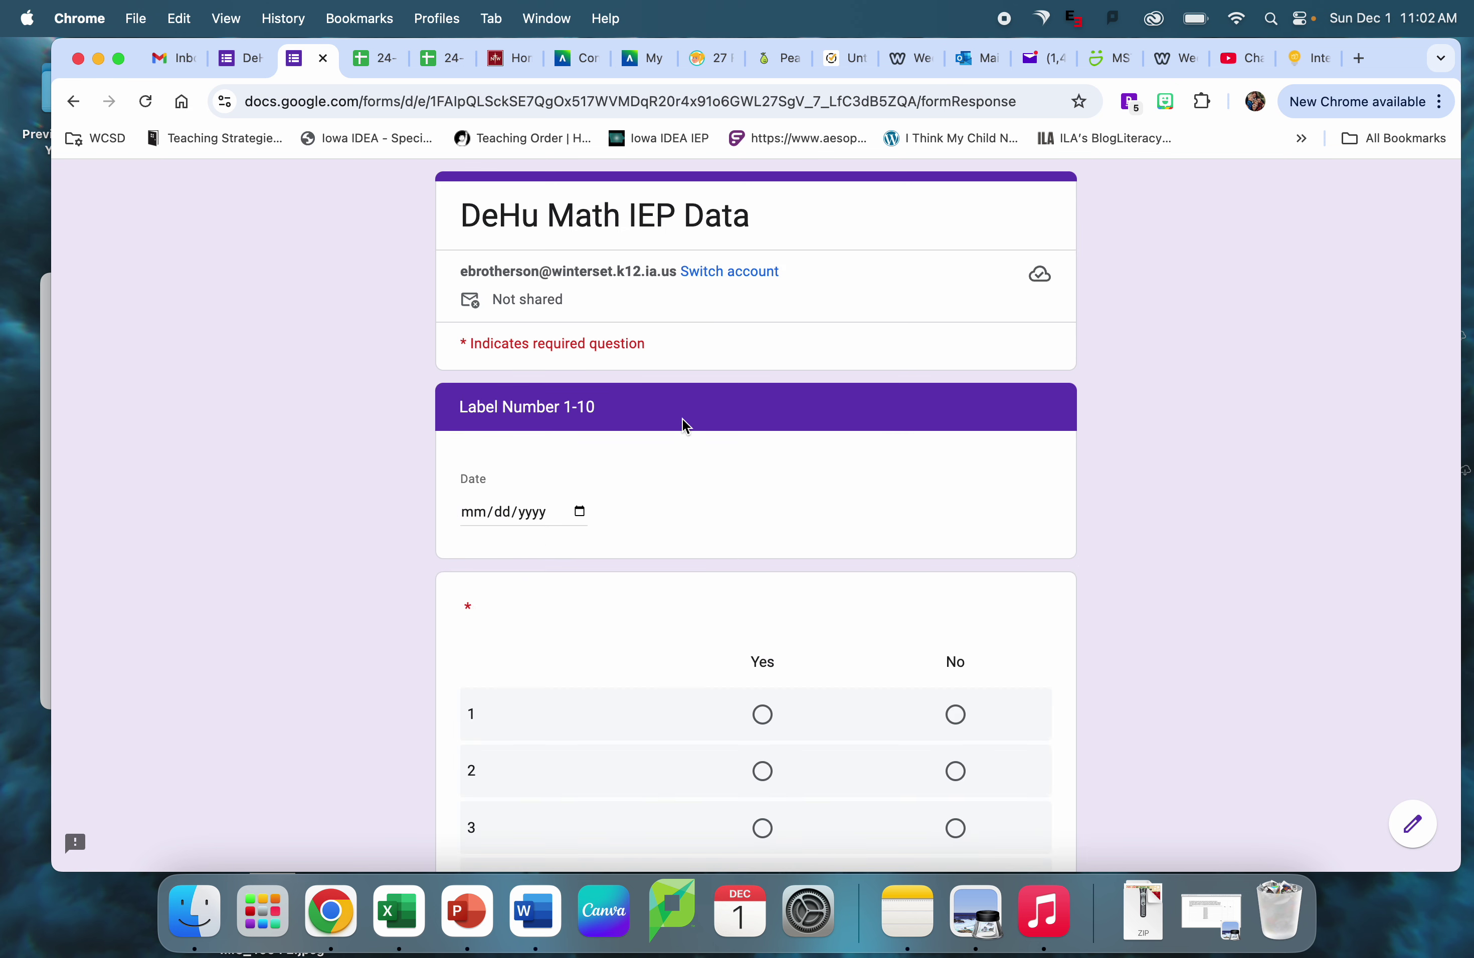
{"action": "scroll", "coordinate": [864, 721], "scroll_direction": "down", "scroll_amount": 5}
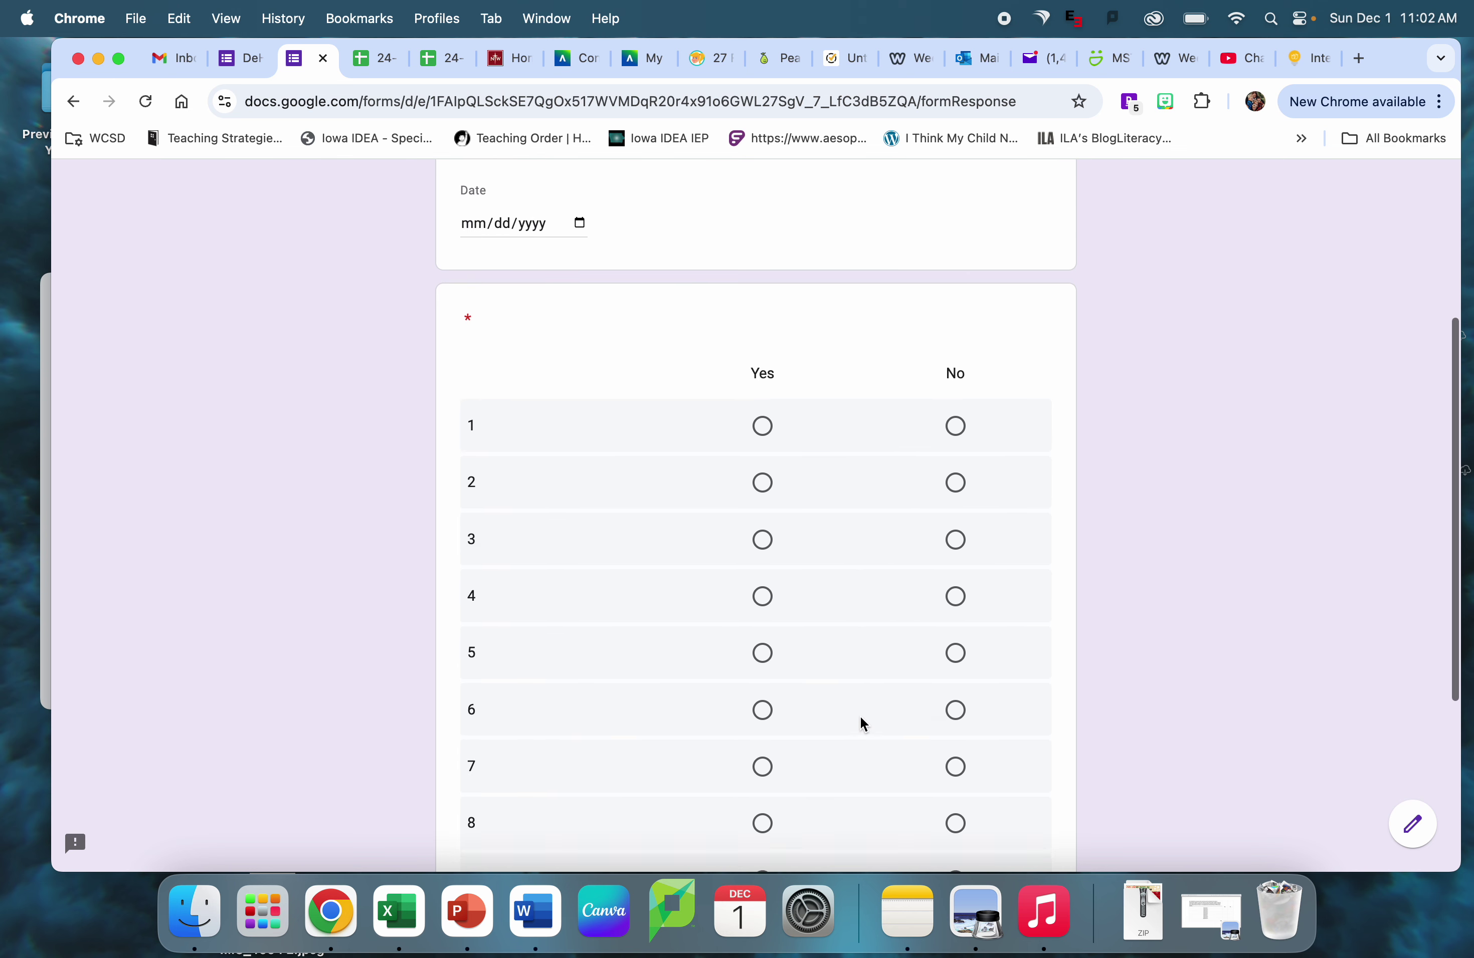
{"action": "scroll", "coordinate": [864, 722], "scroll_direction": "up", "scroll_amount": 7}
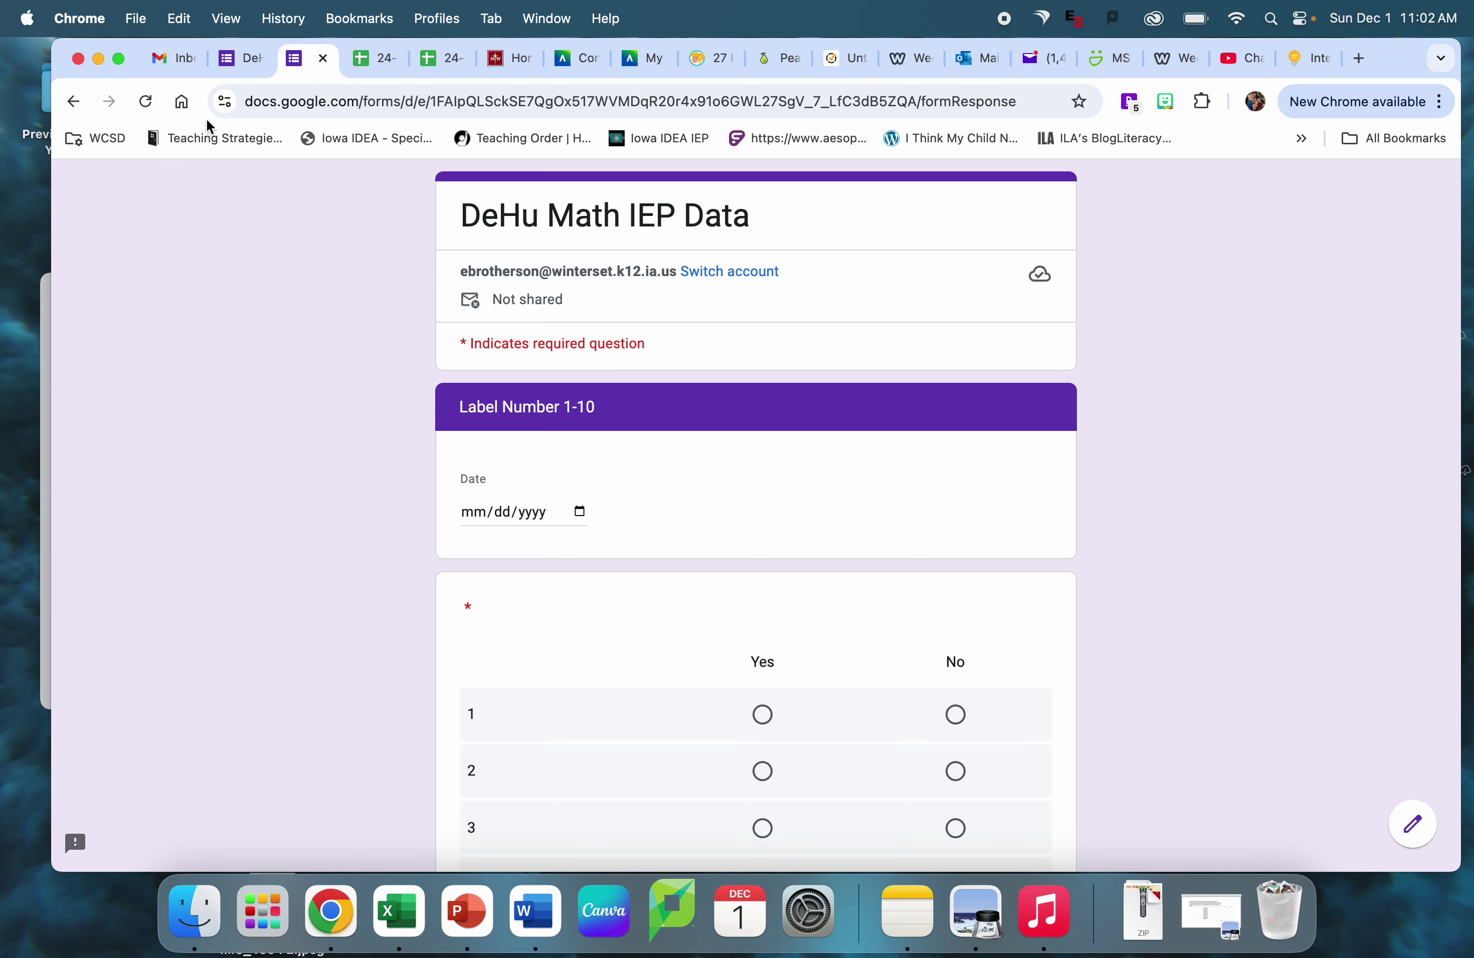
{"action": "left_click", "coordinate": [74, 101]}
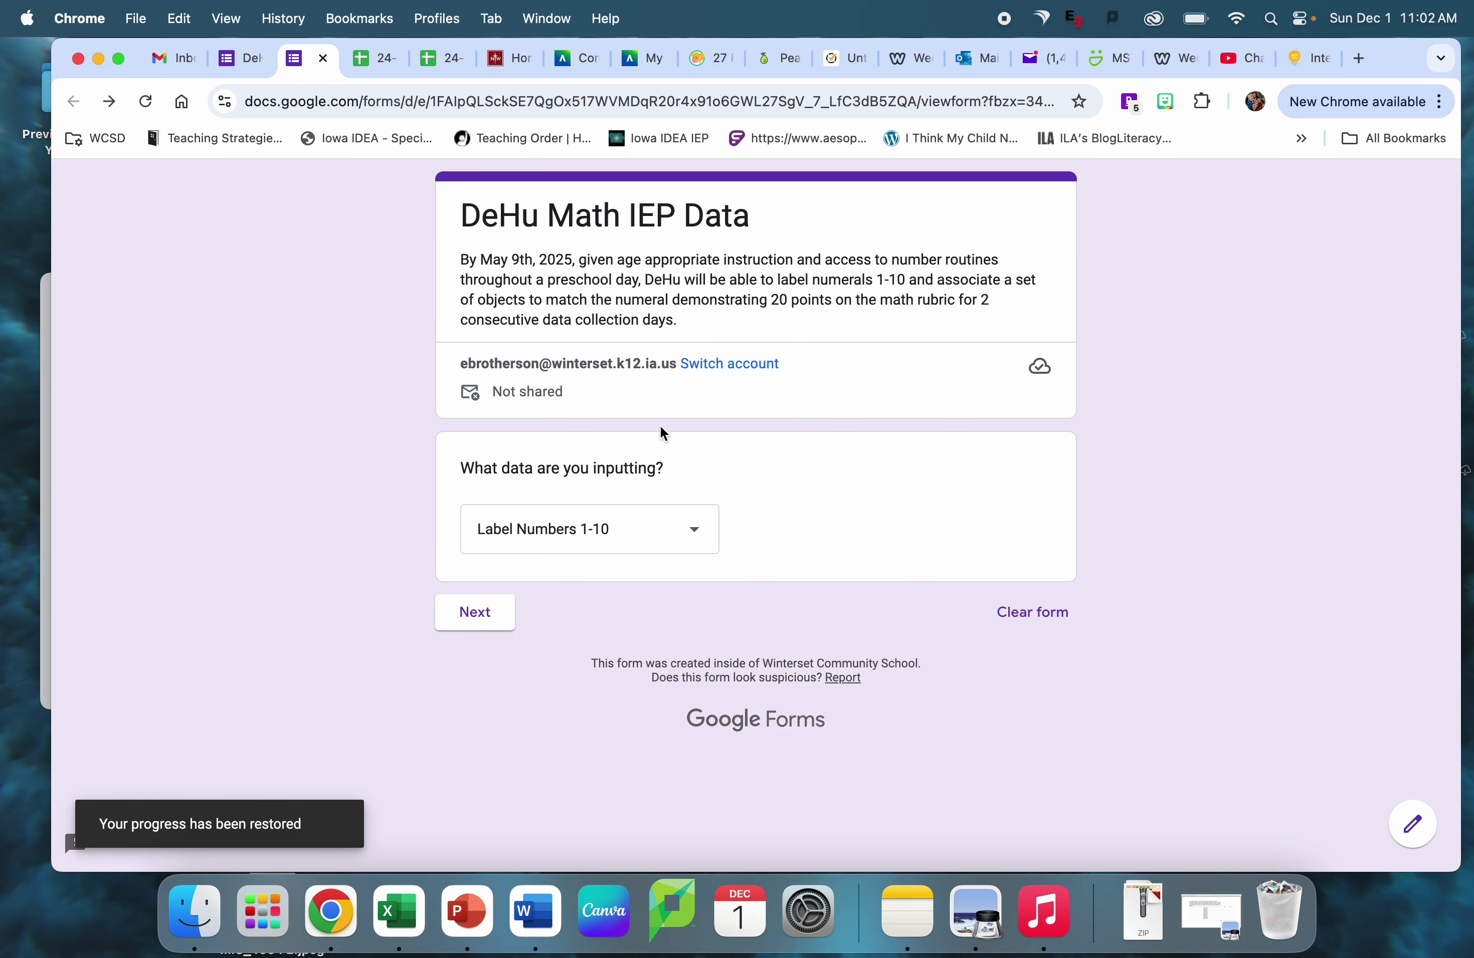
Step: Choose Time on task during Math SDI as the data type, view its section and return to the first page
{"action": "left_click", "coordinate": [625, 536]}
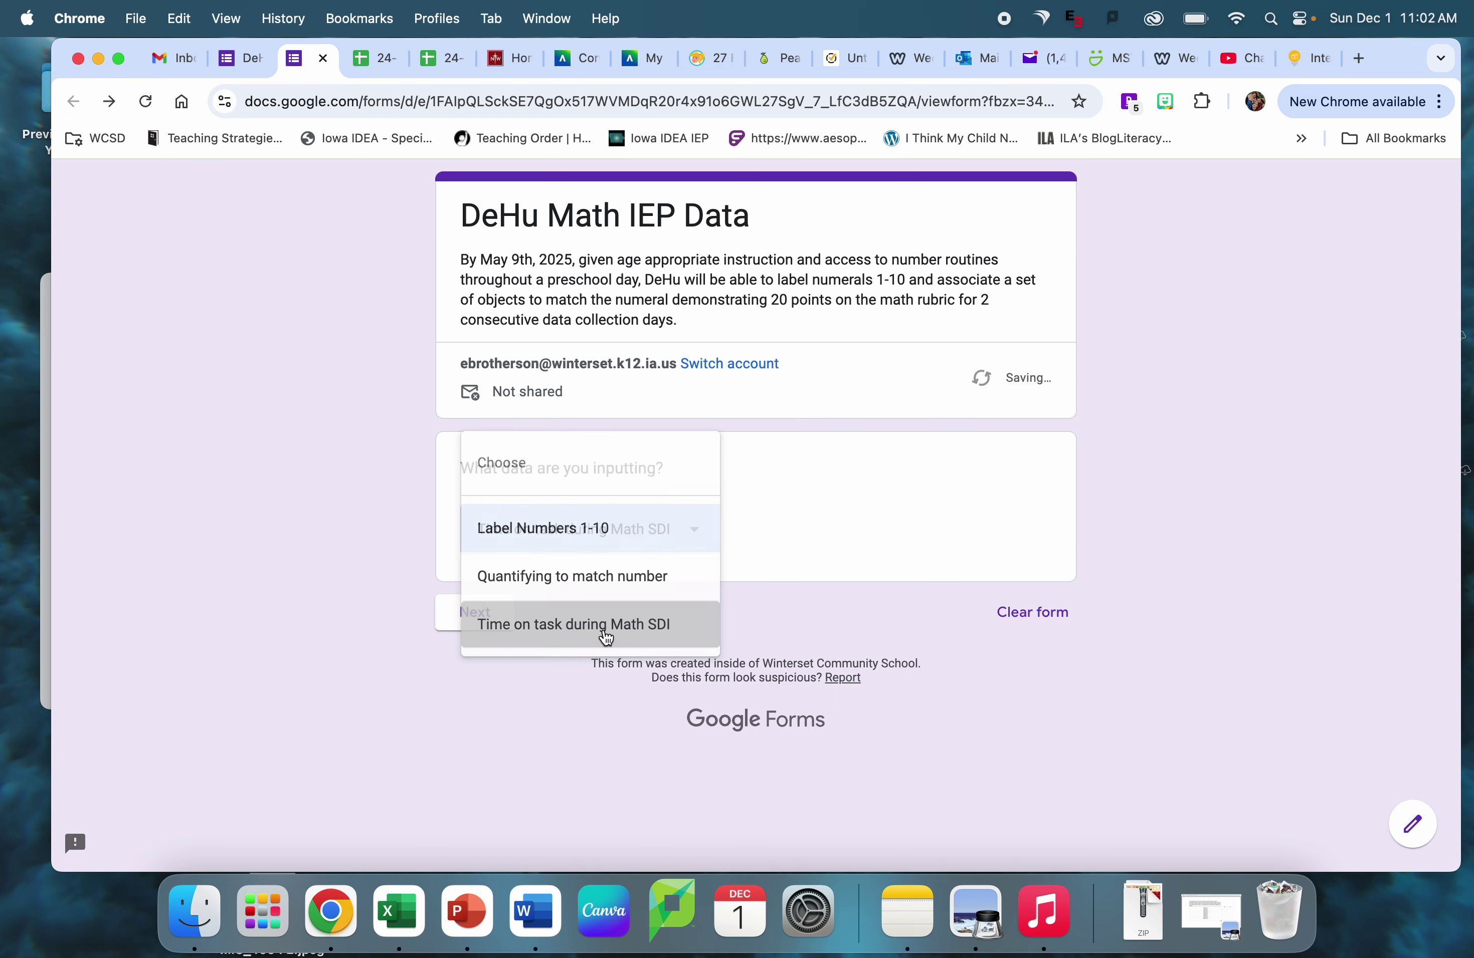
{"action": "left_click", "coordinate": [605, 629]}
{"action": "left_click", "coordinate": [489, 615]}
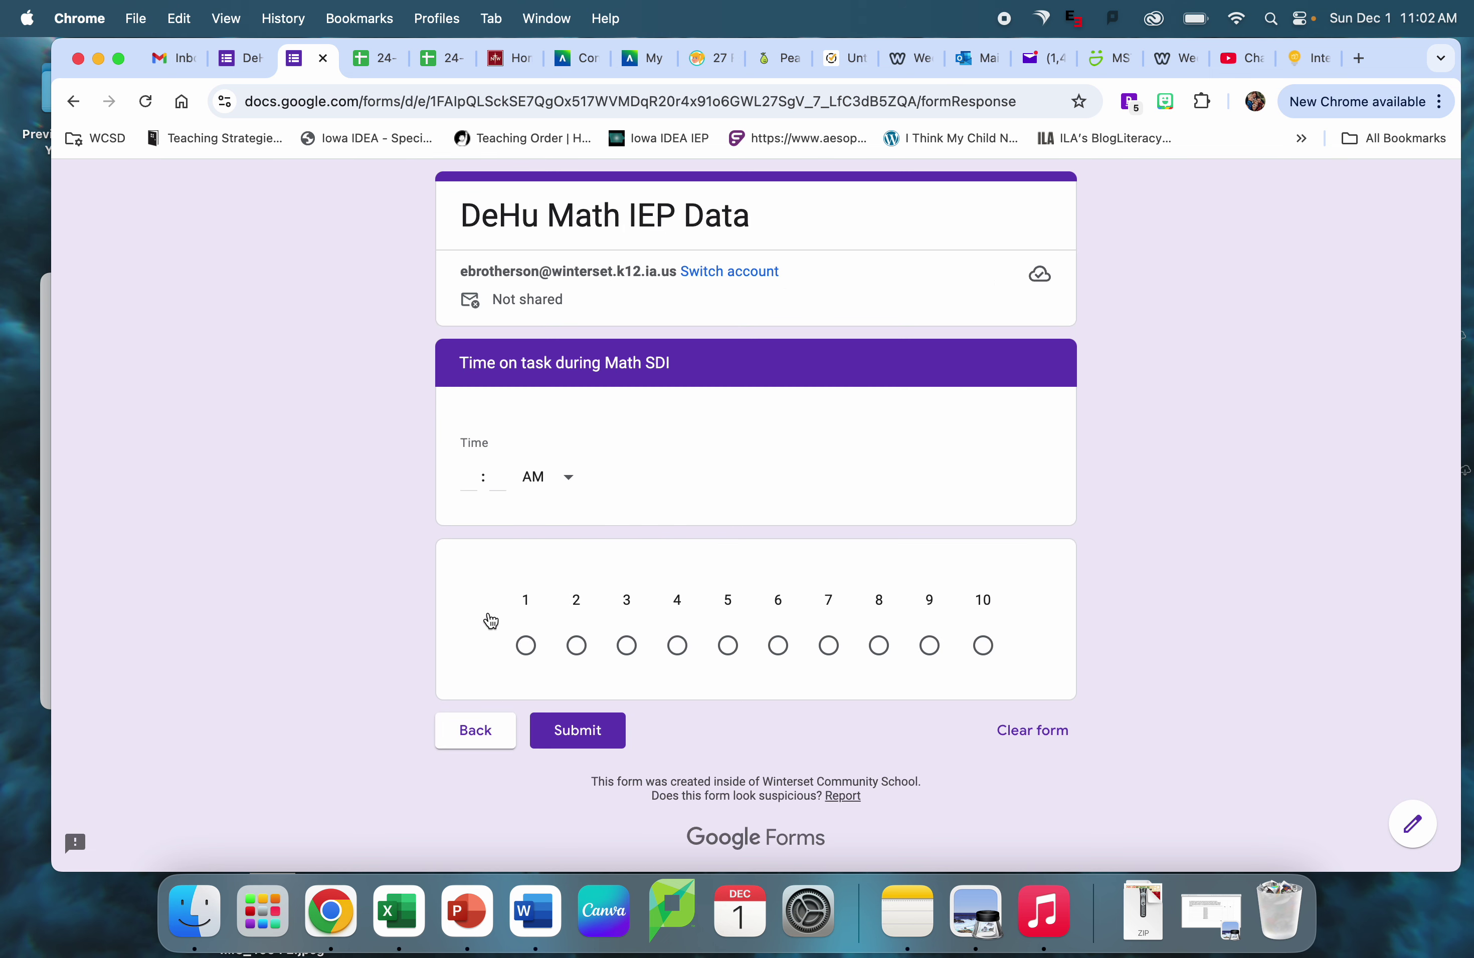
{"action": "left_click", "coordinate": [488, 731]}
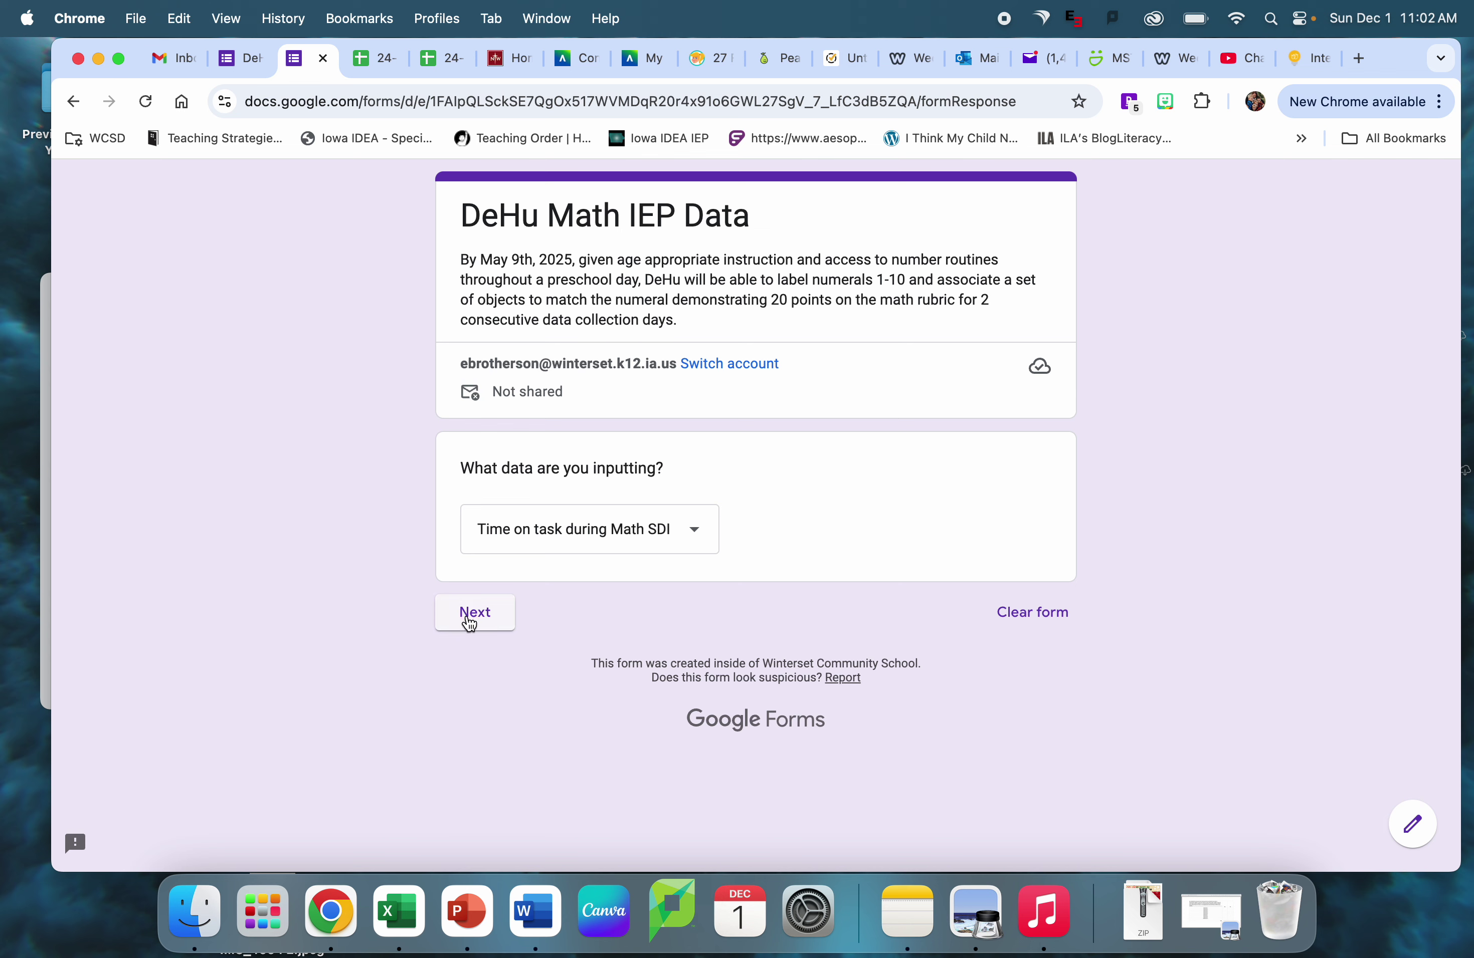
Step: Choose Label Numbers 1-10 as the data type, continue to its section and look at the date field's calendar
{"action": "left_click", "coordinate": [665, 548]}
{"action": "left_click", "coordinate": [606, 430]}
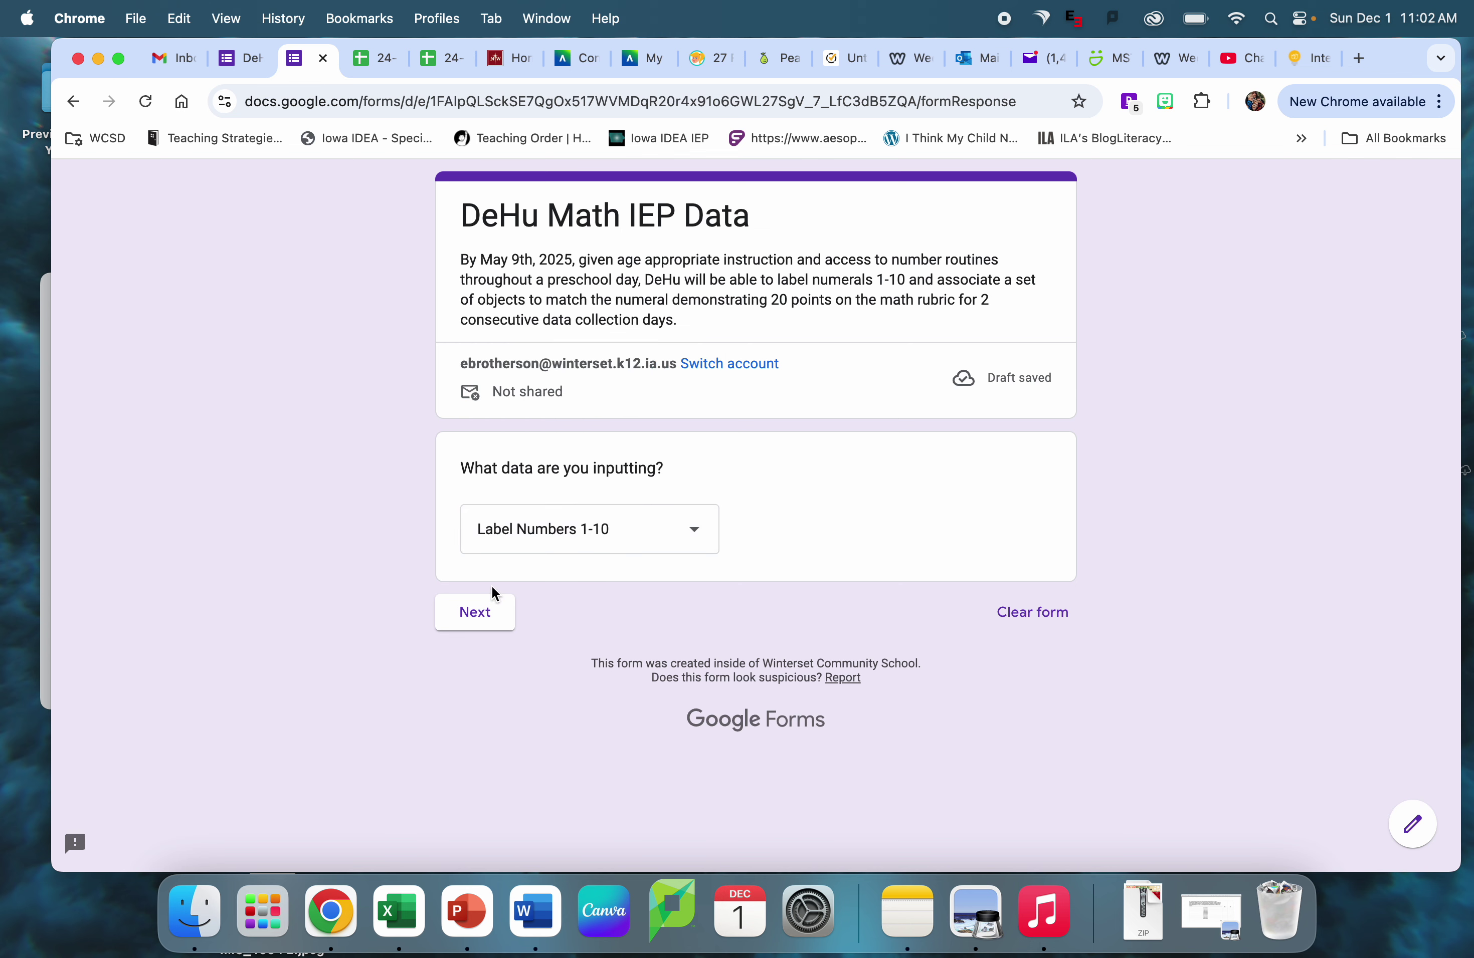
{"action": "left_click", "coordinate": [495, 608]}
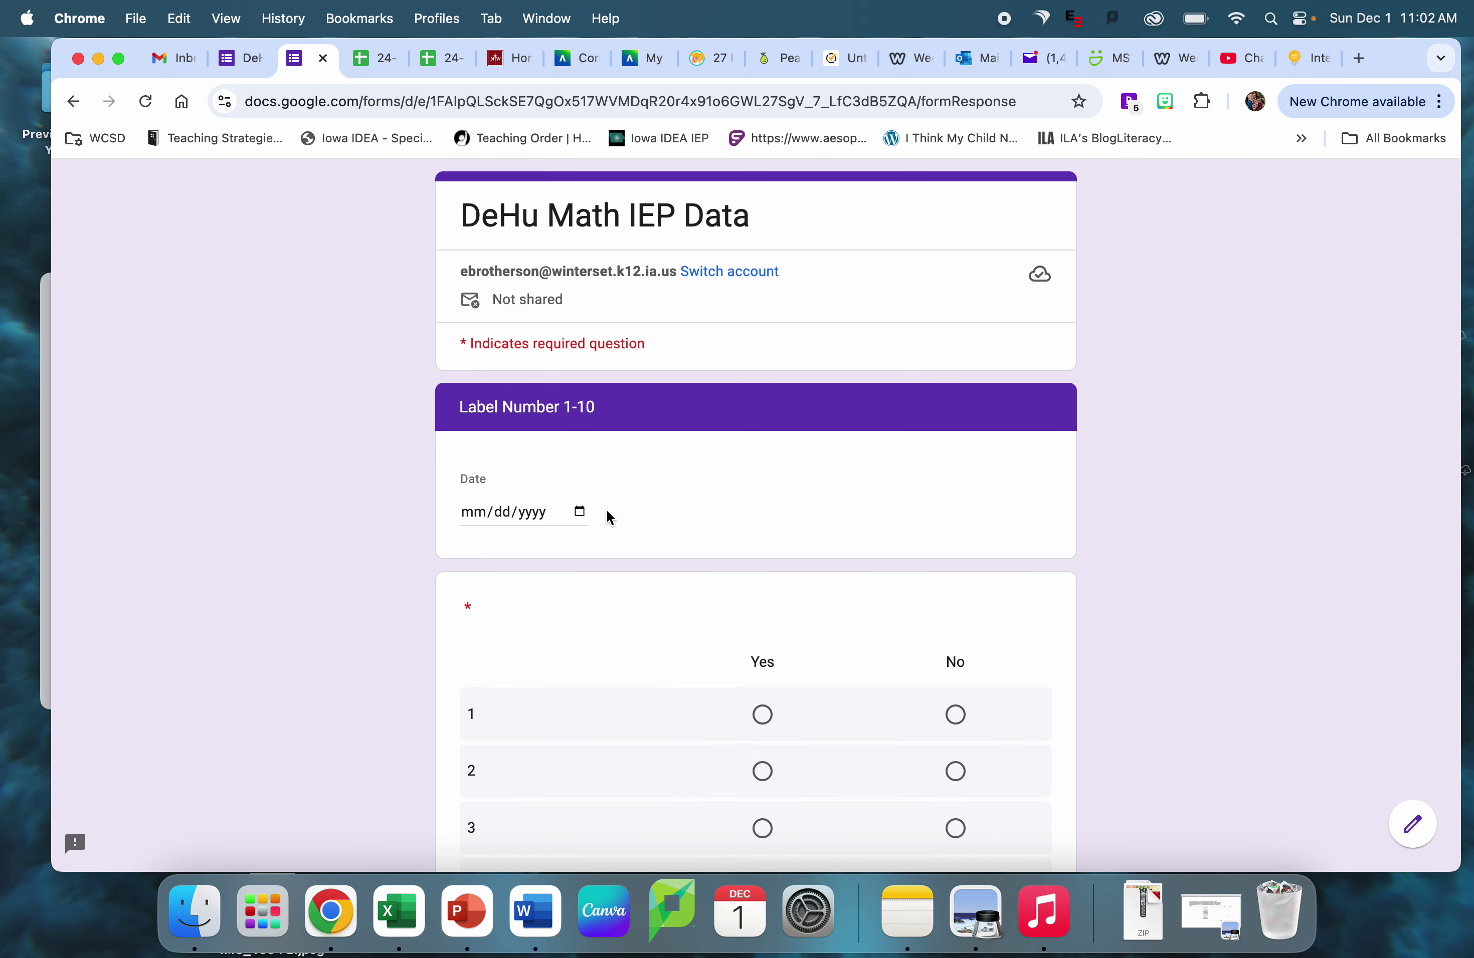
{"action": "left_click", "coordinate": [564, 522]}
{"action": "left_click", "coordinate": [580, 512]}
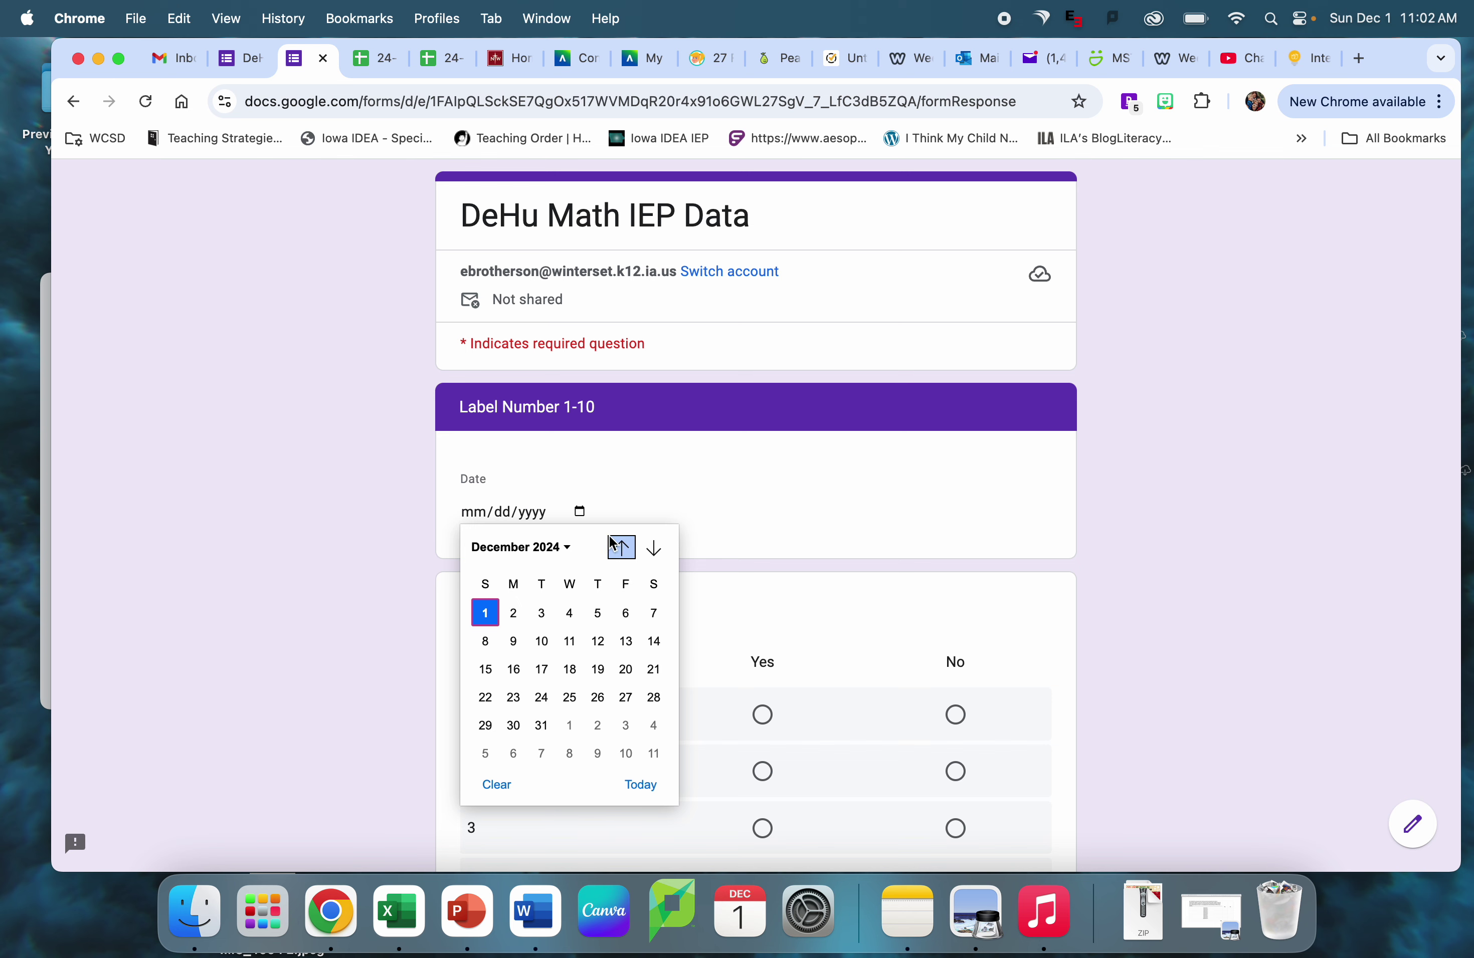
{"action": "left_click", "coordinate": [579, 511]}
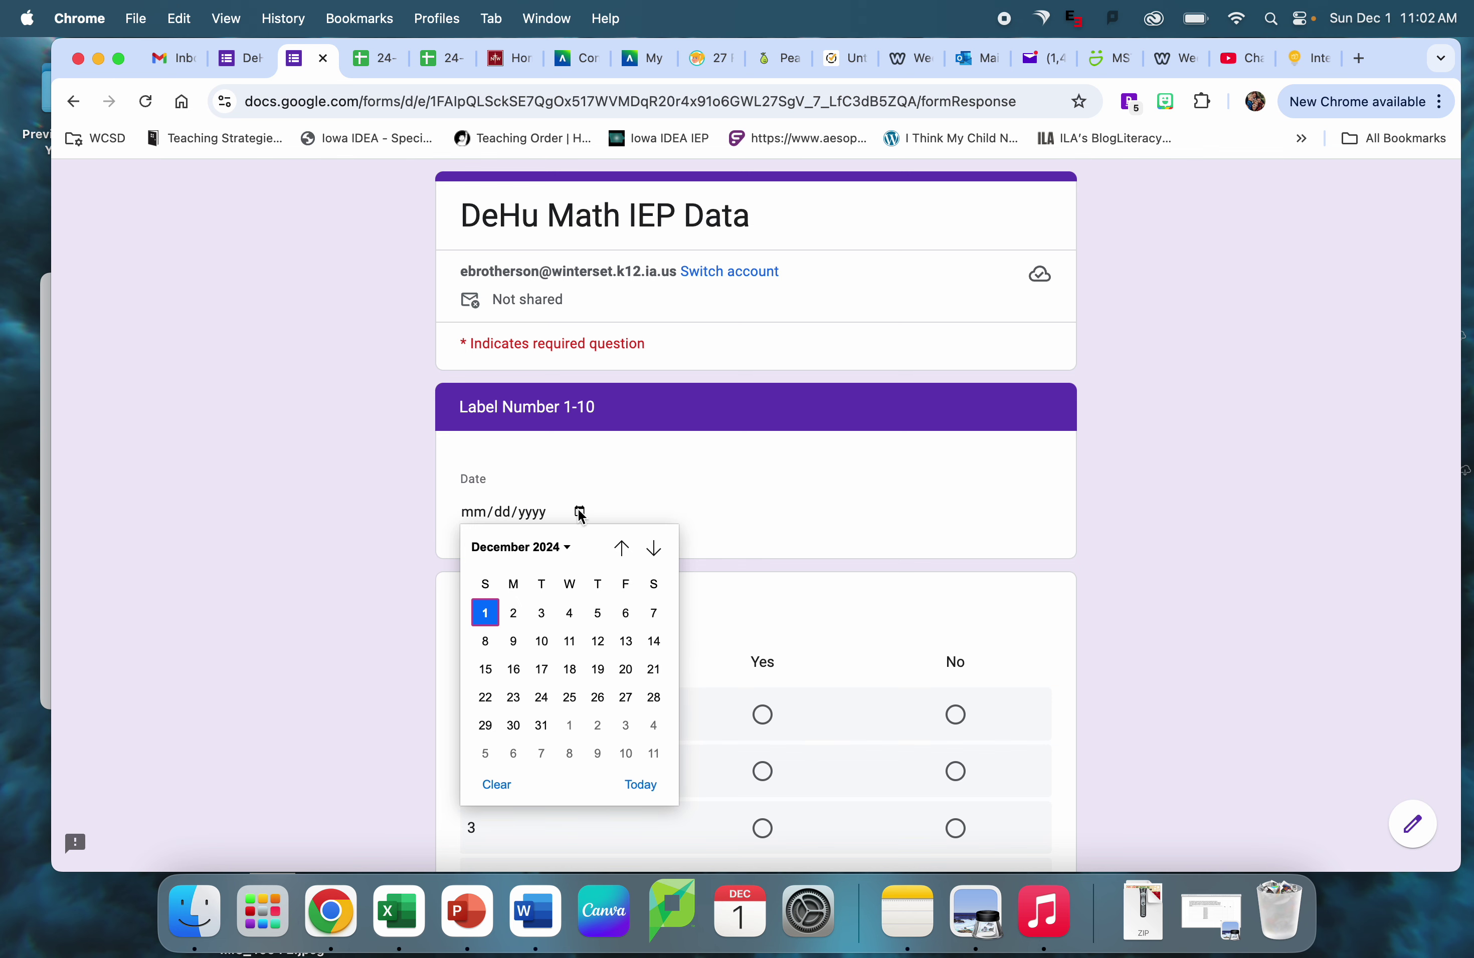
{"action": "left_click", "coordinate": [870, 558]}
Step: Examine the yes/no grid for numbers 1-10, go back to the first page and close the form preview
{"action": "scroll", "coordinate": [871, 558], "scroll_direction": "down", "scroll_amount": 6}
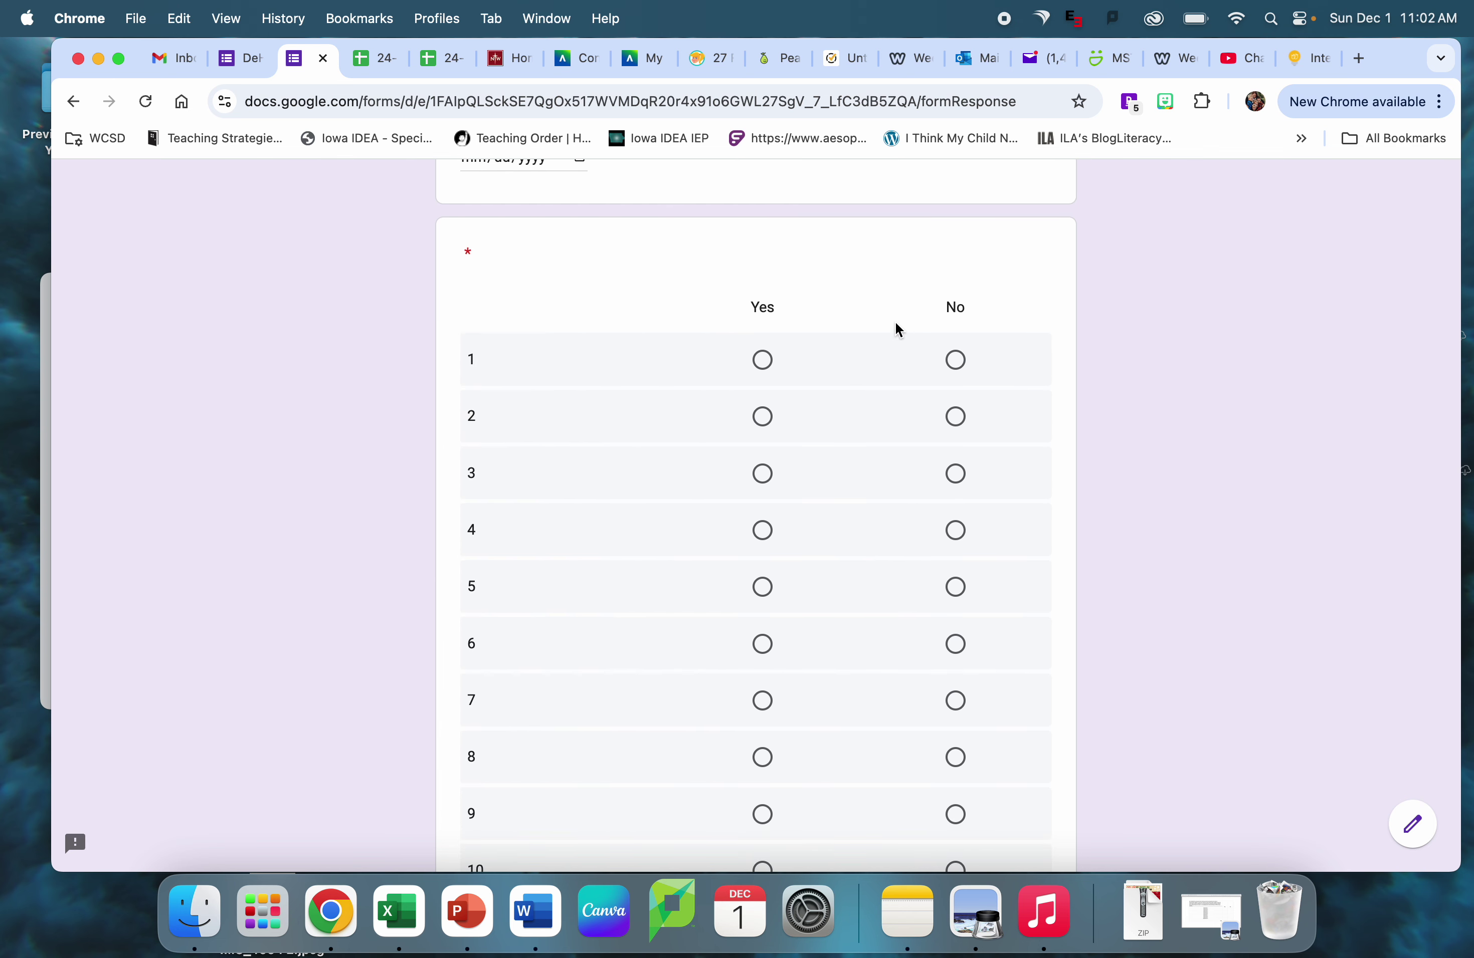
{"action": "scroll", "coordinate": [899, 329], "scroll_direction": "down", "scroll_amount": 3}
{"action": "scroll", "coordinate": [424, 740], "scroll_direction": "up", "scroll_amount": 8}
{"action": "scroll", "coordinate": [424, 740], "scroll_direction": "down", "scroll_amount": 10}
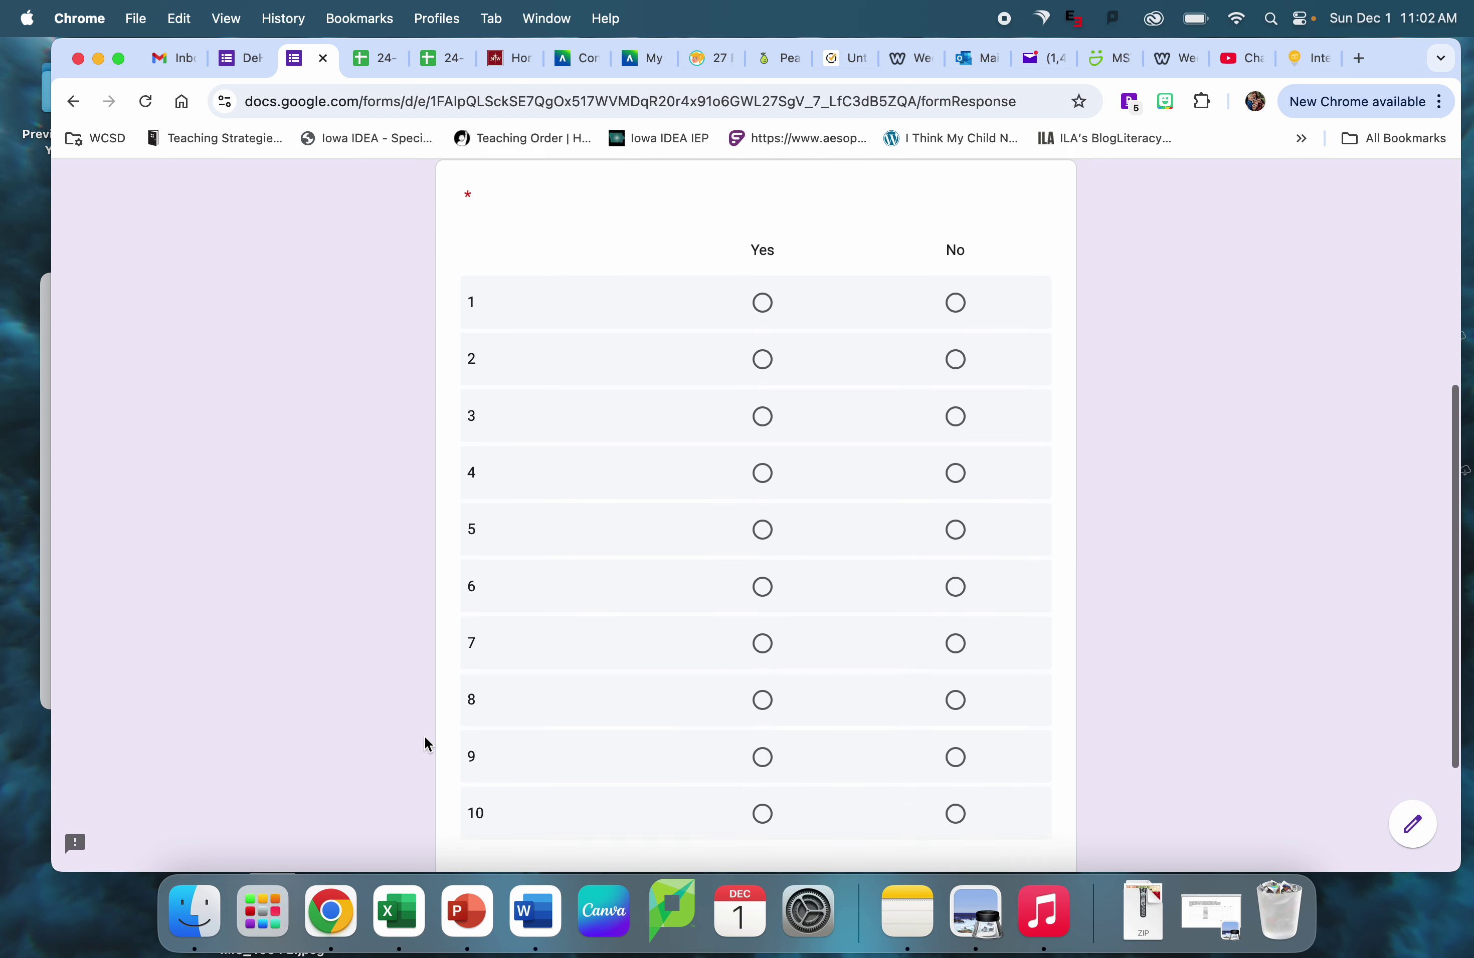
{"action": "scroll", "coordinate": [500, 490], "scroll_direction": "up", "scroll_amount": 10}
{"action": "scroll", "coordinate": [530, 431], "scroll_direction": "down", "scroll_amount": 7}
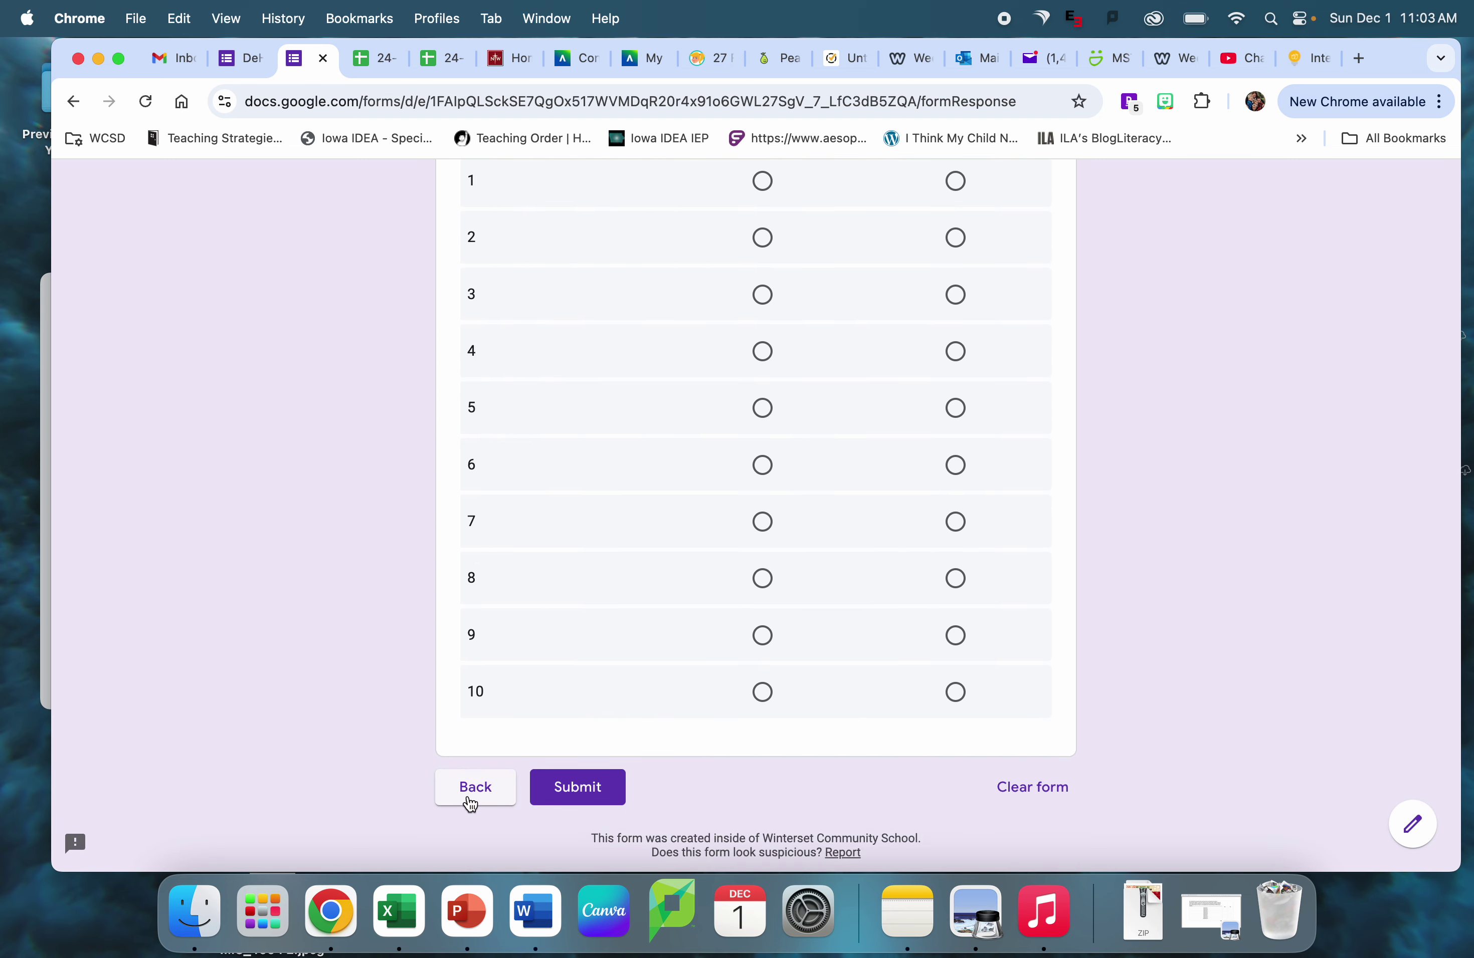
{"action": "left_click", "coordinate": [475, 788]}
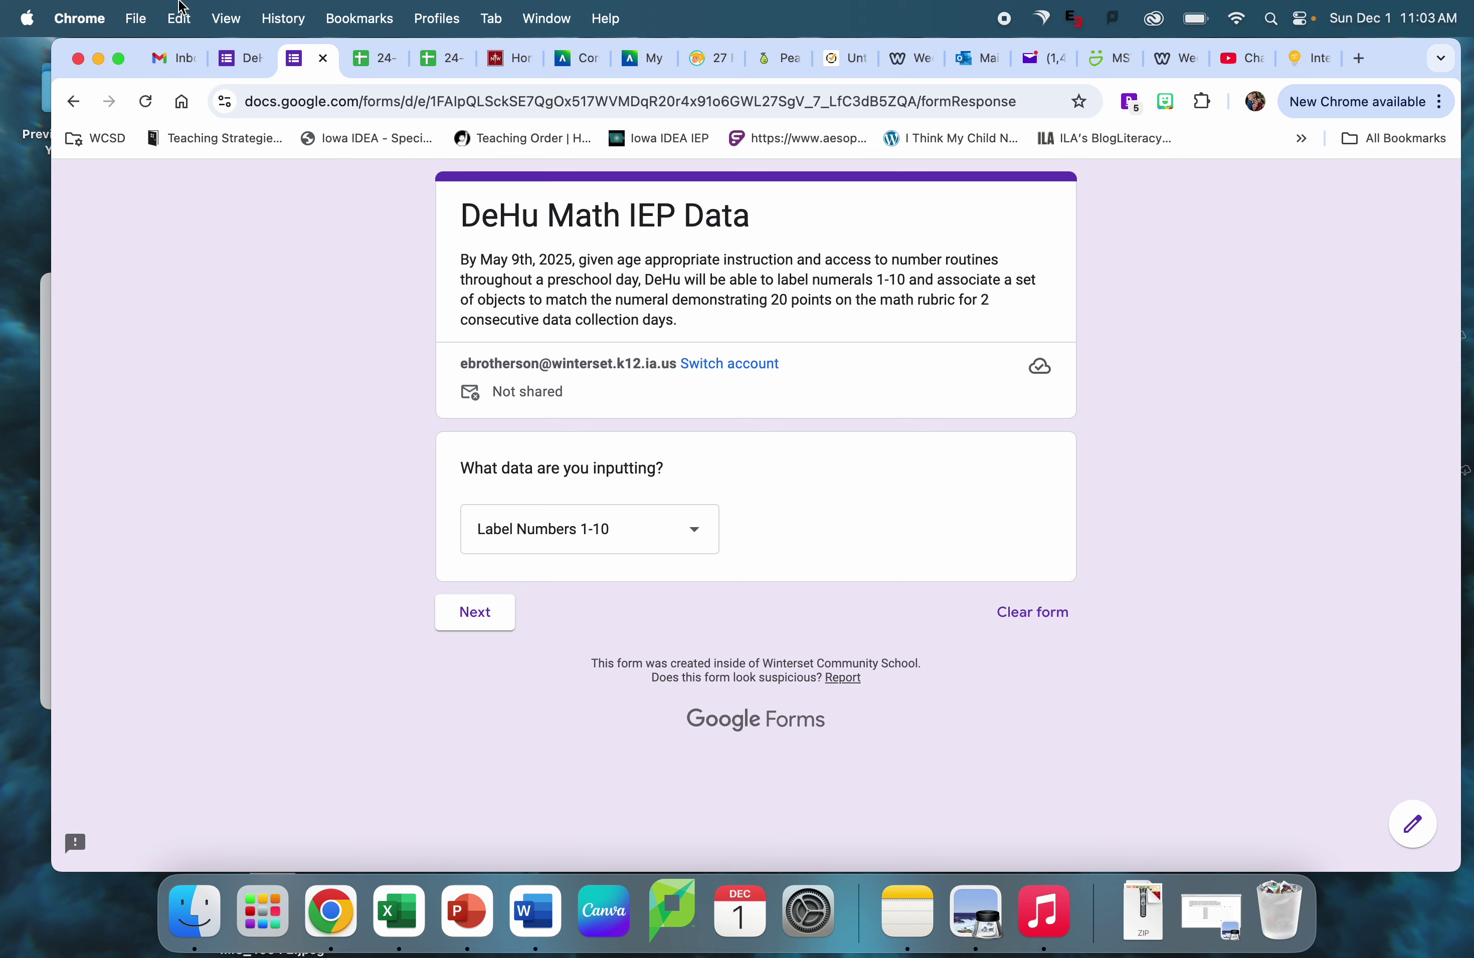
{"action": "left_click", "coordinate": [322, 61]}
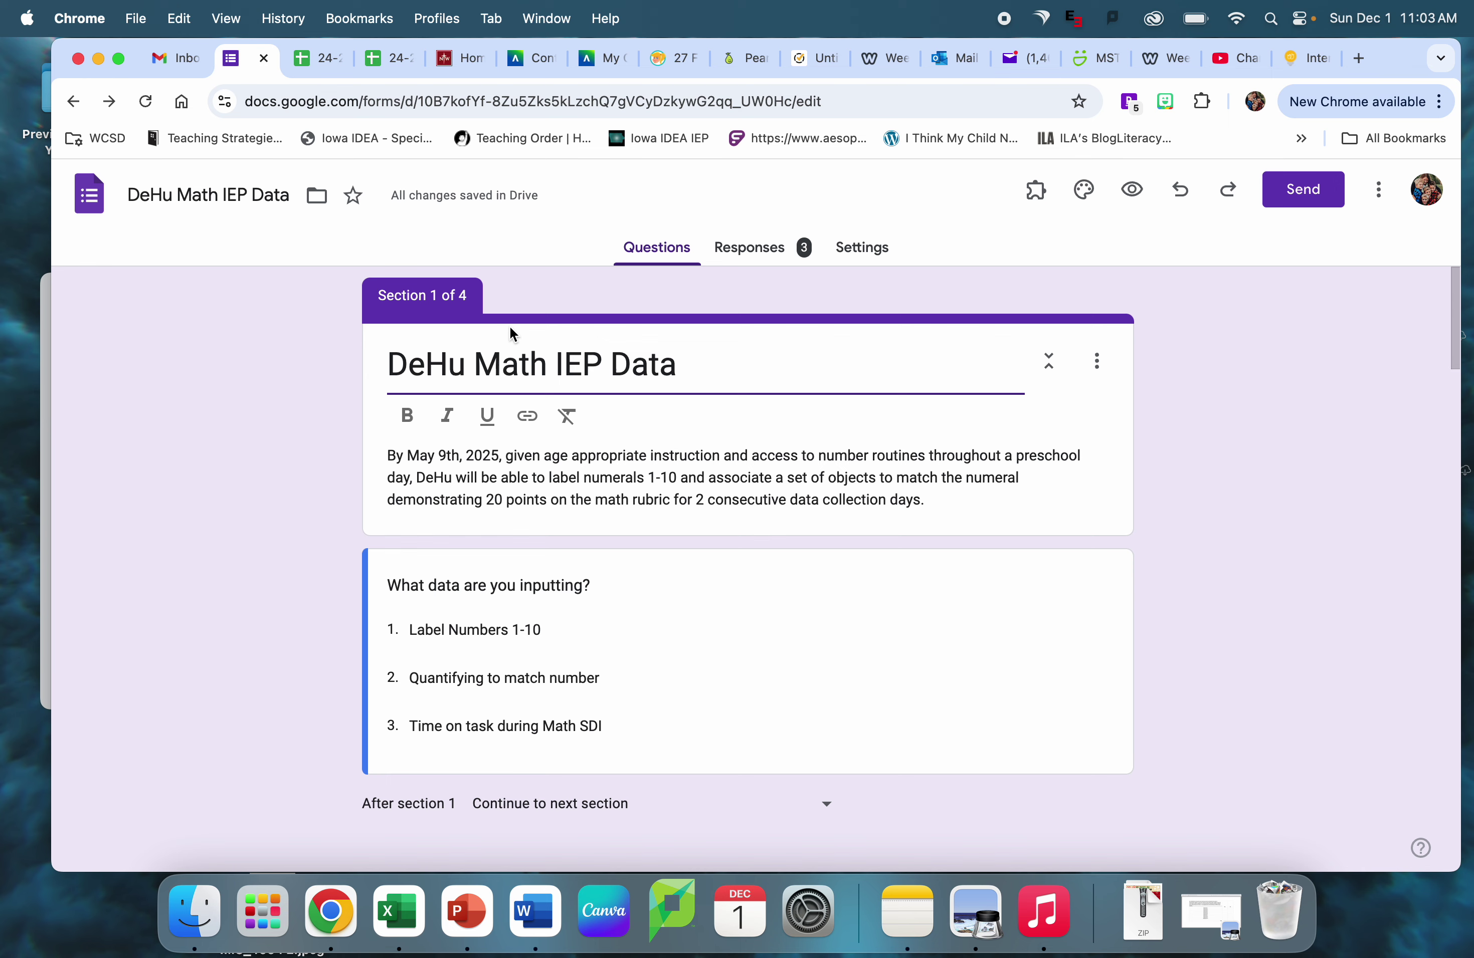
Step: Review the email and link options for sending the form and leave without sending it
{"action": "left_click", "coordinate": [1315, 201]}
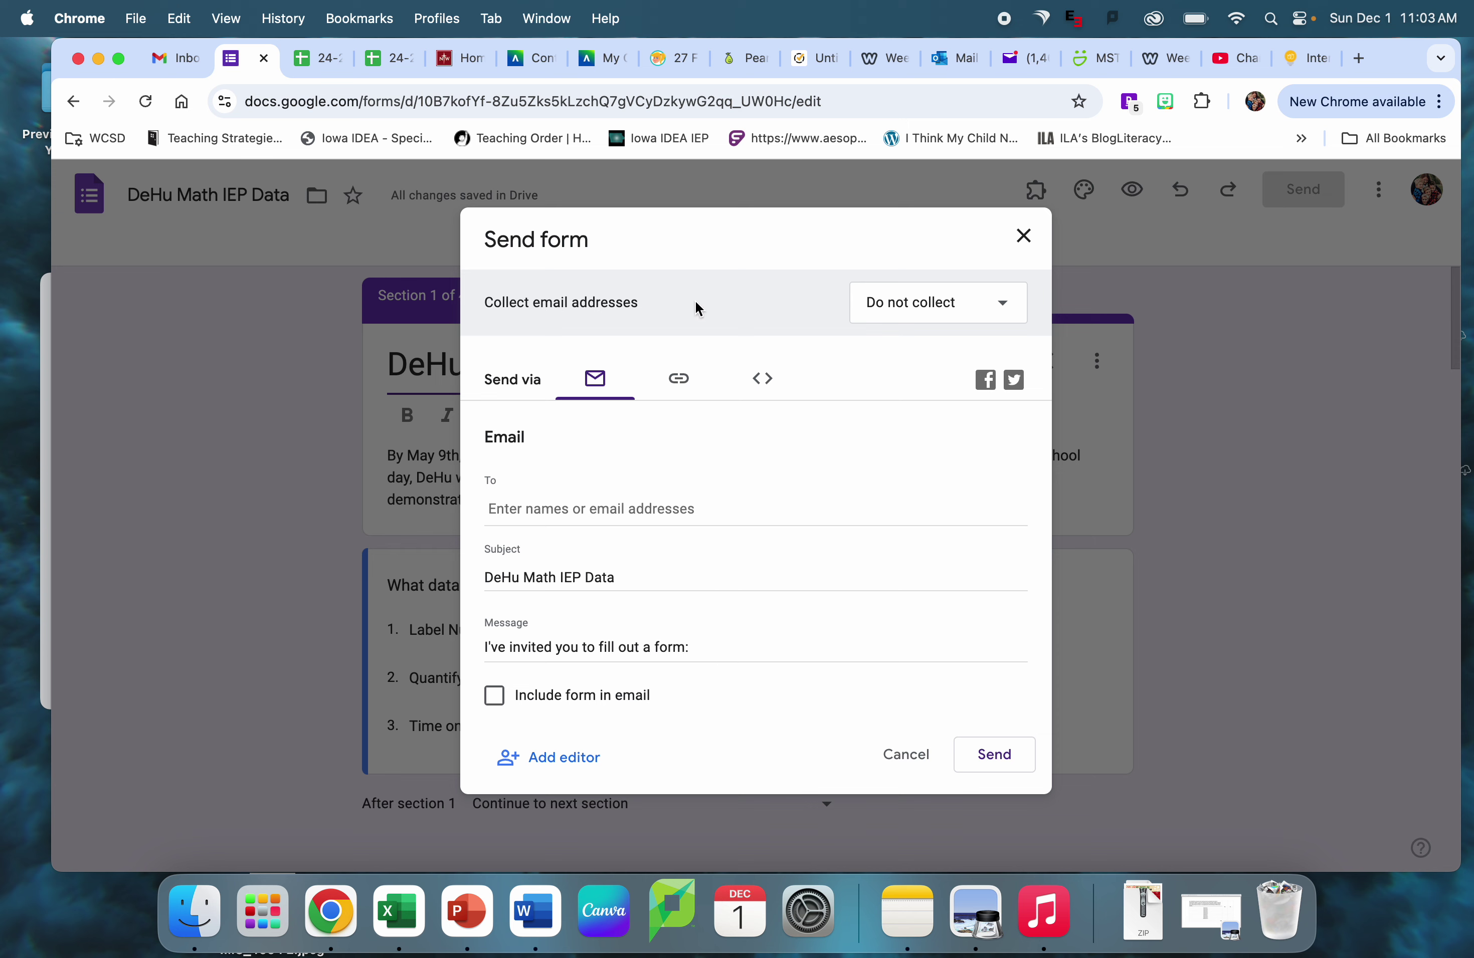
{"action": "left_click", "coordinate": [680, 379]}
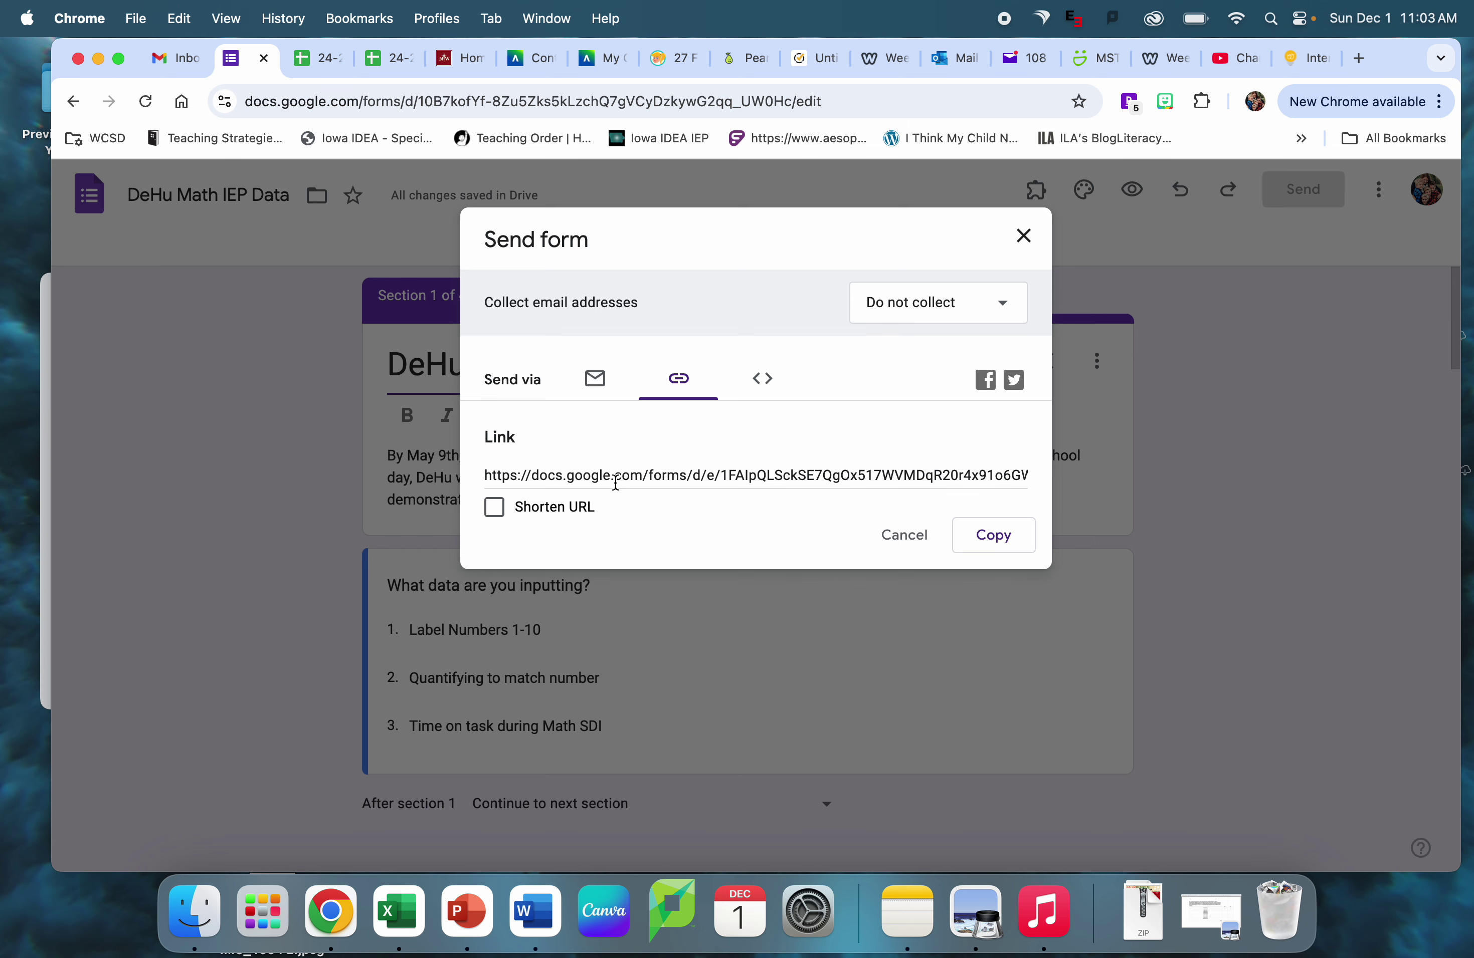
{"action": "left_click", "coordinate": [595, 383]}
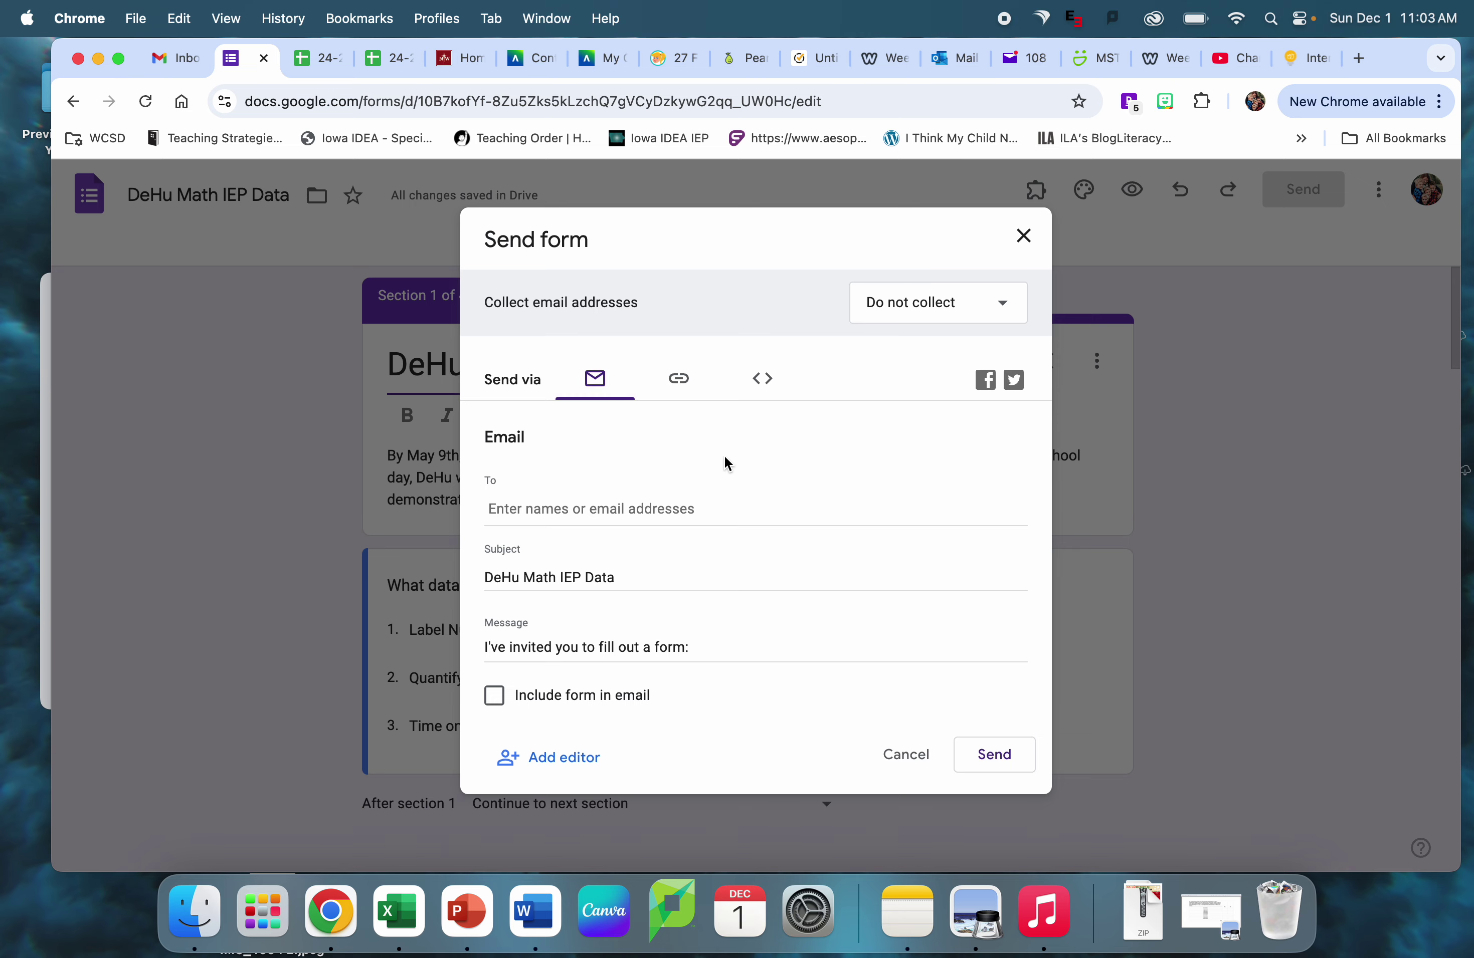
{"action": "left_click", "coordinate": [1021, 239]}
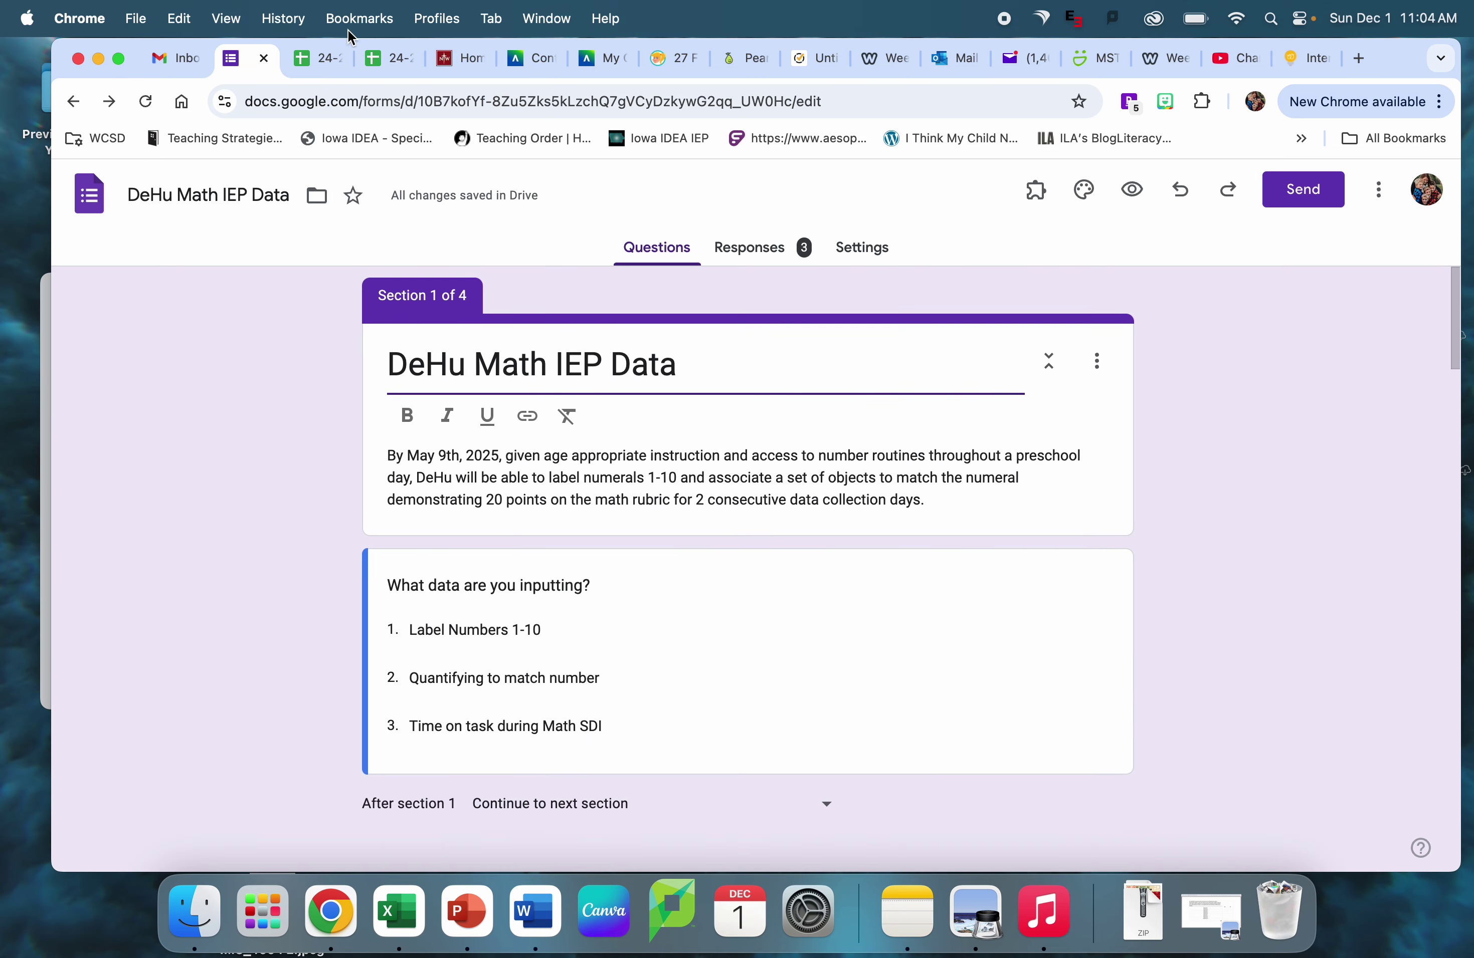
Step: Return to the list of forms and open the untitled letter-naming form with its first question ready for editing
{"action": "left_click", "coordinate": [90, 197]}
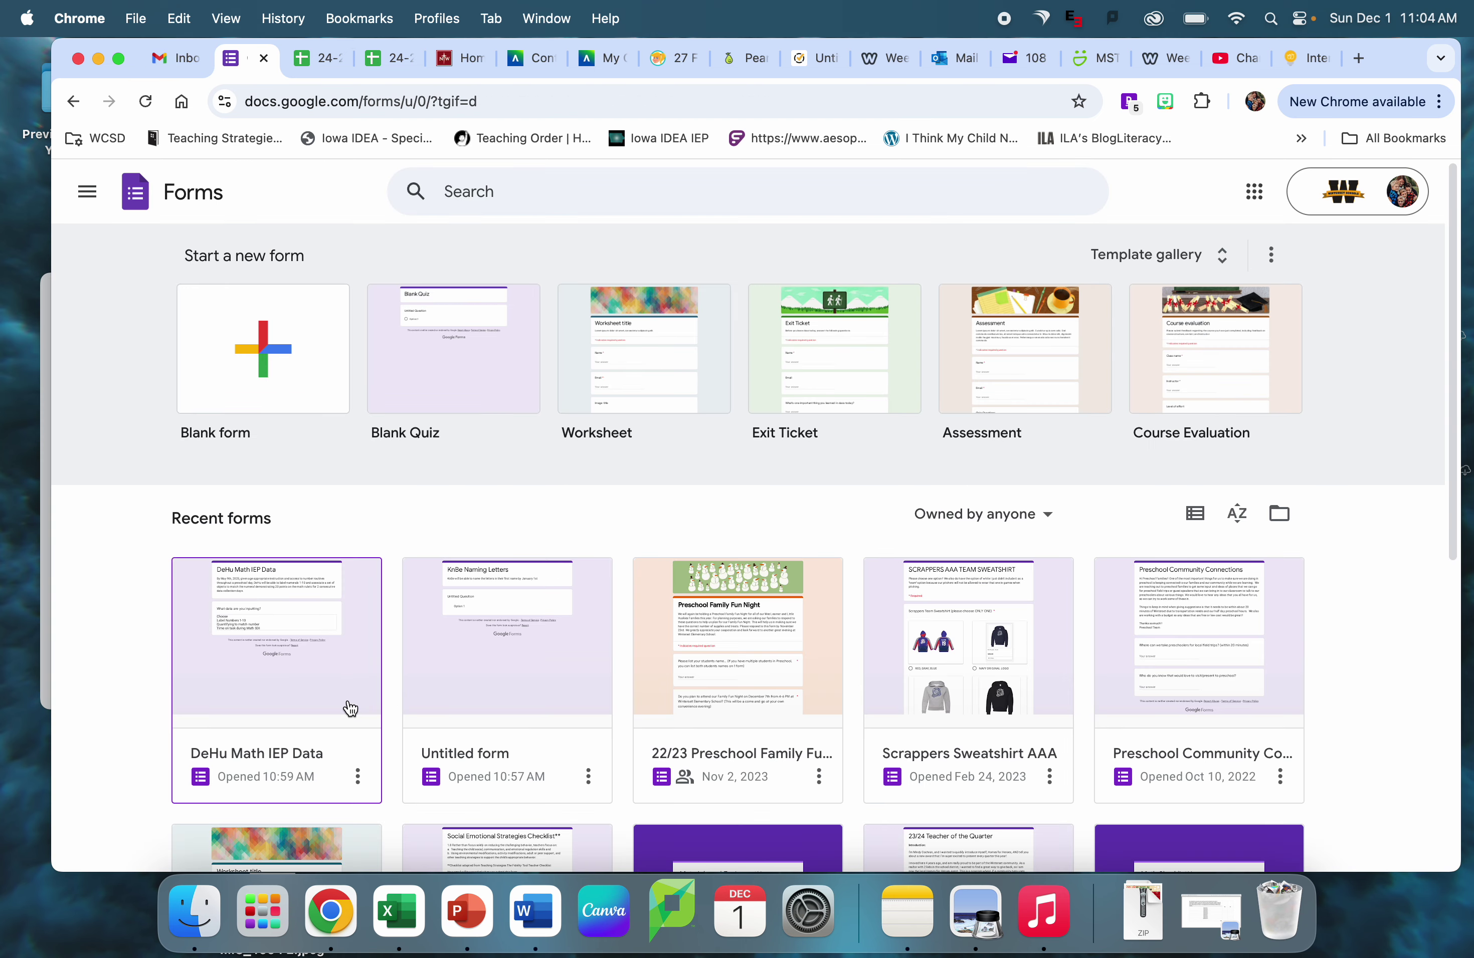
{"action": "left_click", "coordinate": [509, 687]}
{"action": "left_click", "coordinate": [642, 454]}
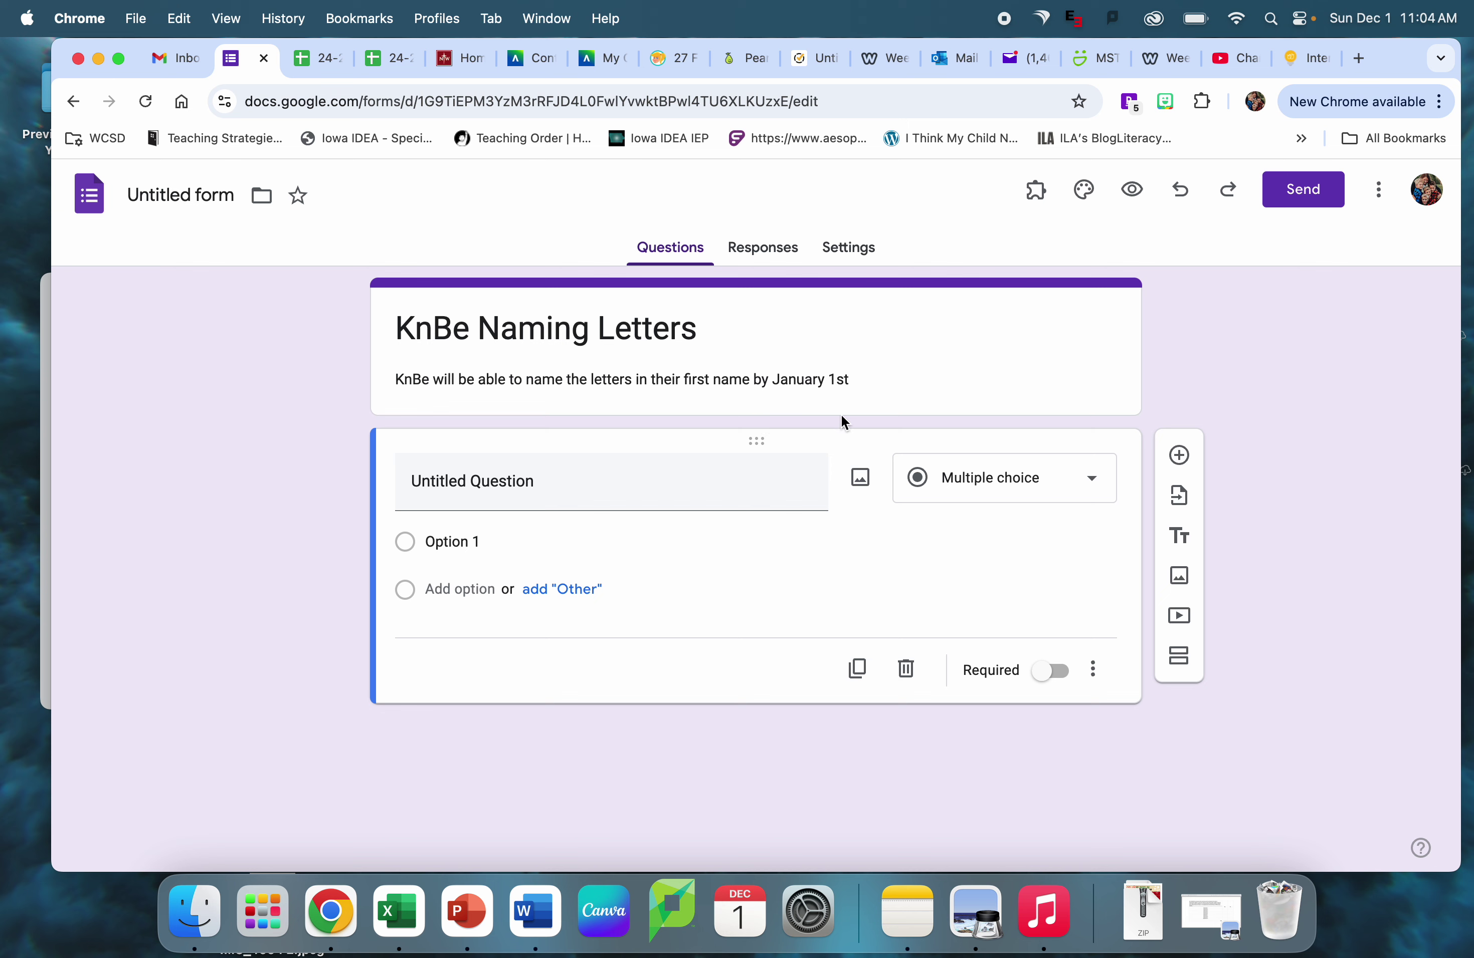
Step: Title the first question "K"
{"action": "left_click", "coordinate": [613, 474]}
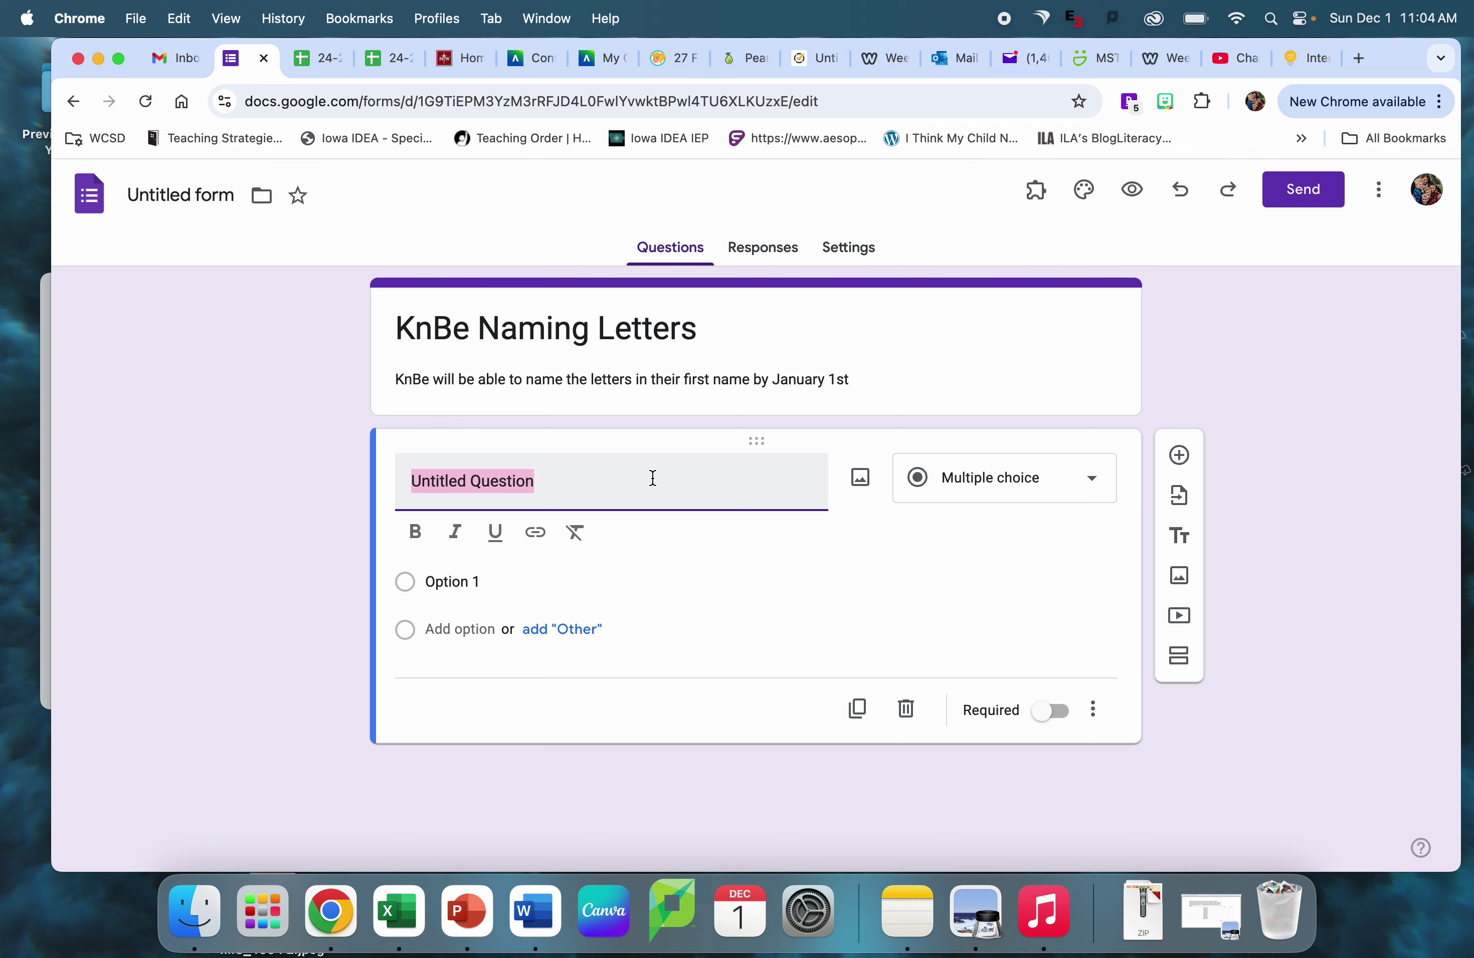
{"action": "type", "text": "names"}
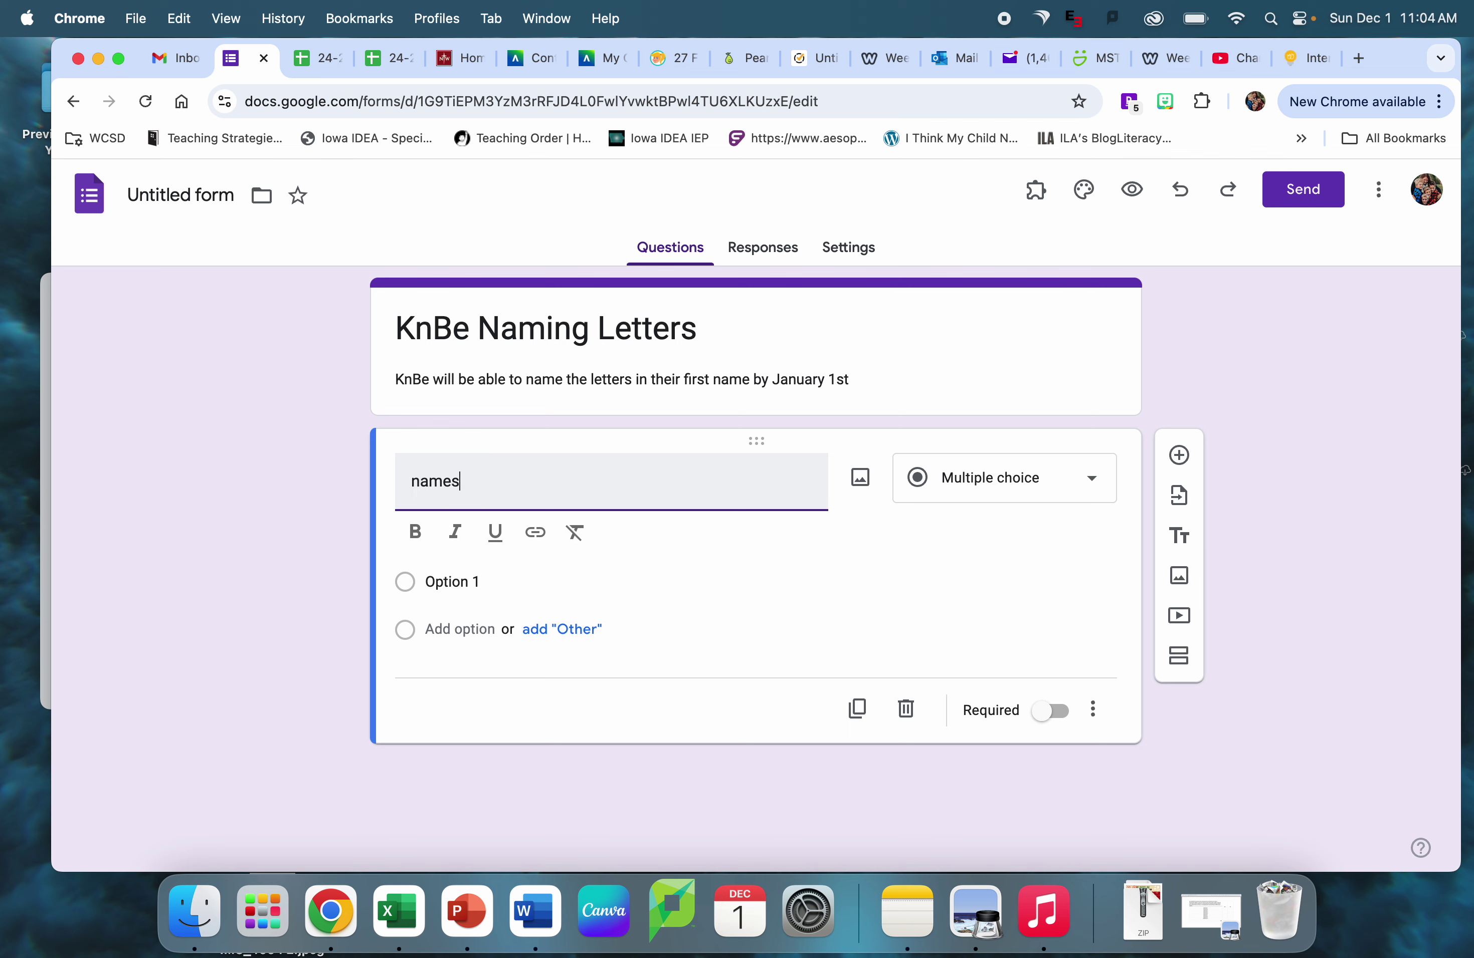
{"action": "key", "text": "BackSpace"}
{"action": "key", "text": "BackSpace"}
{"action": "key", "text": "BackSpace"}
{"action": "key", "text": "BackSpace"}
{"action": "key", "text": "BackSpace"}
{"action": "type", "text": "K"}
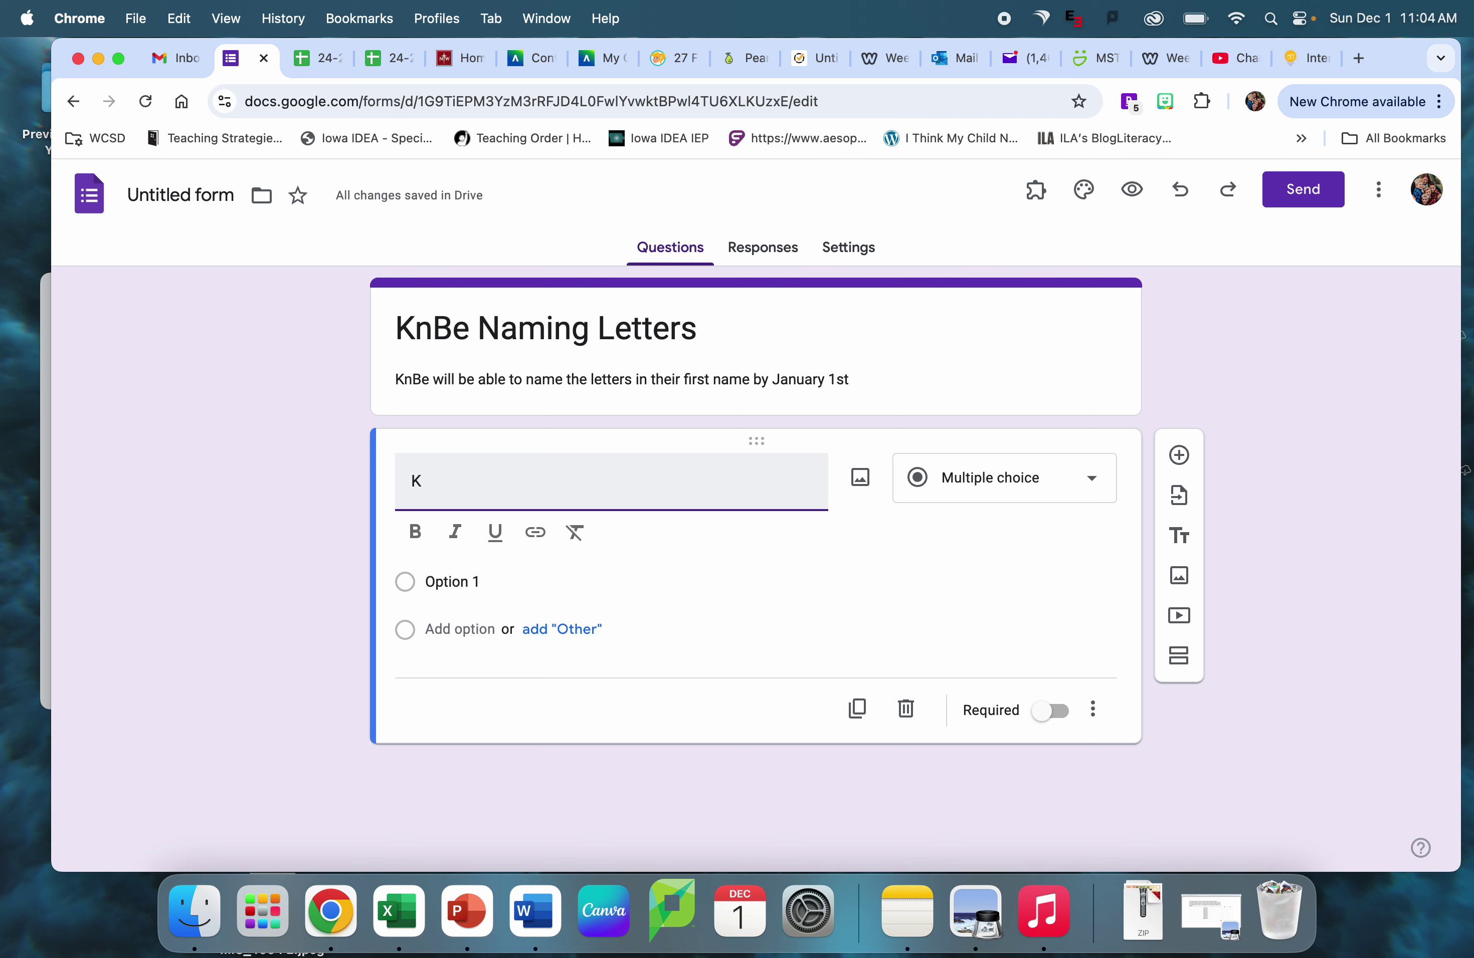
Step: Give the K question four multiple-choice answers: n, o, x and t
{"action": "left_click", "coordinate": [406, 582]}
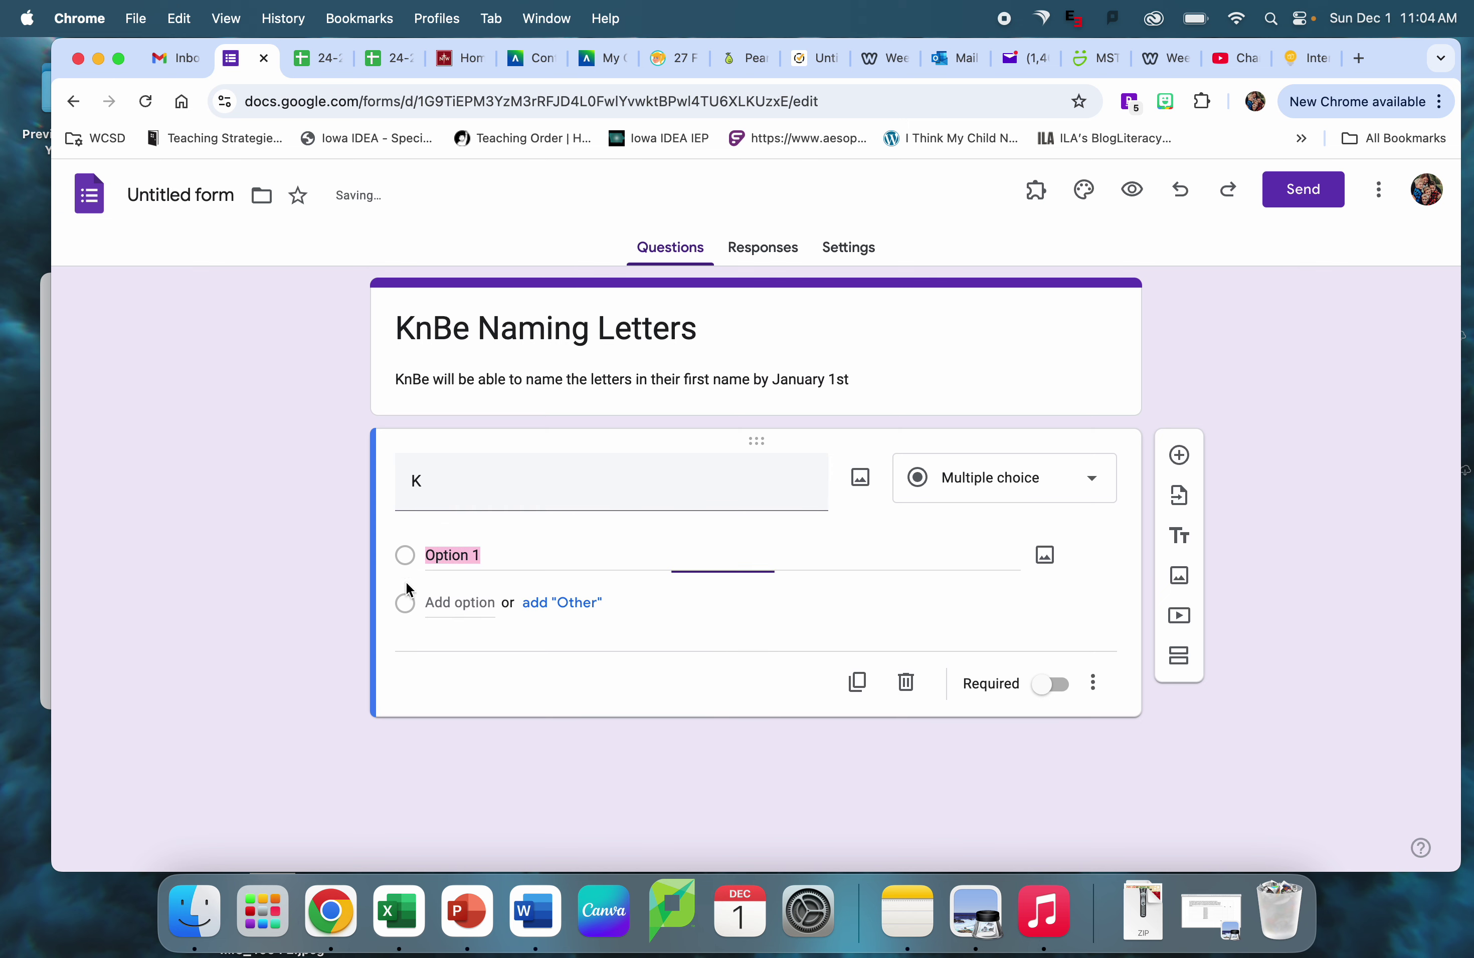
{"action": "type", "text": "n"}
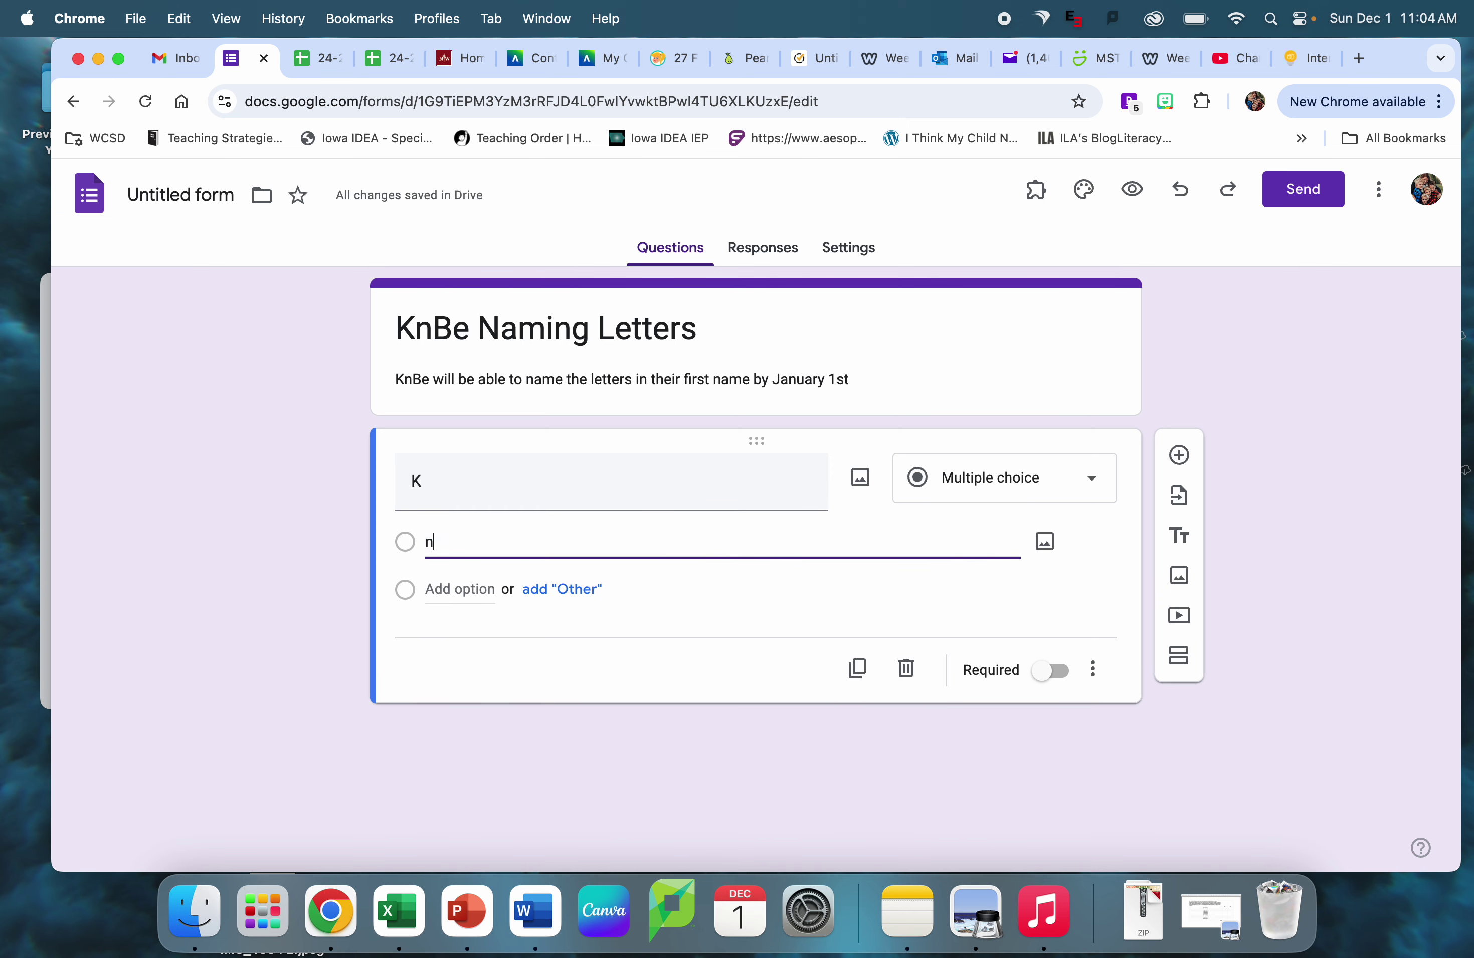
{"action": "left_click", "coordinate": [403, 589]}
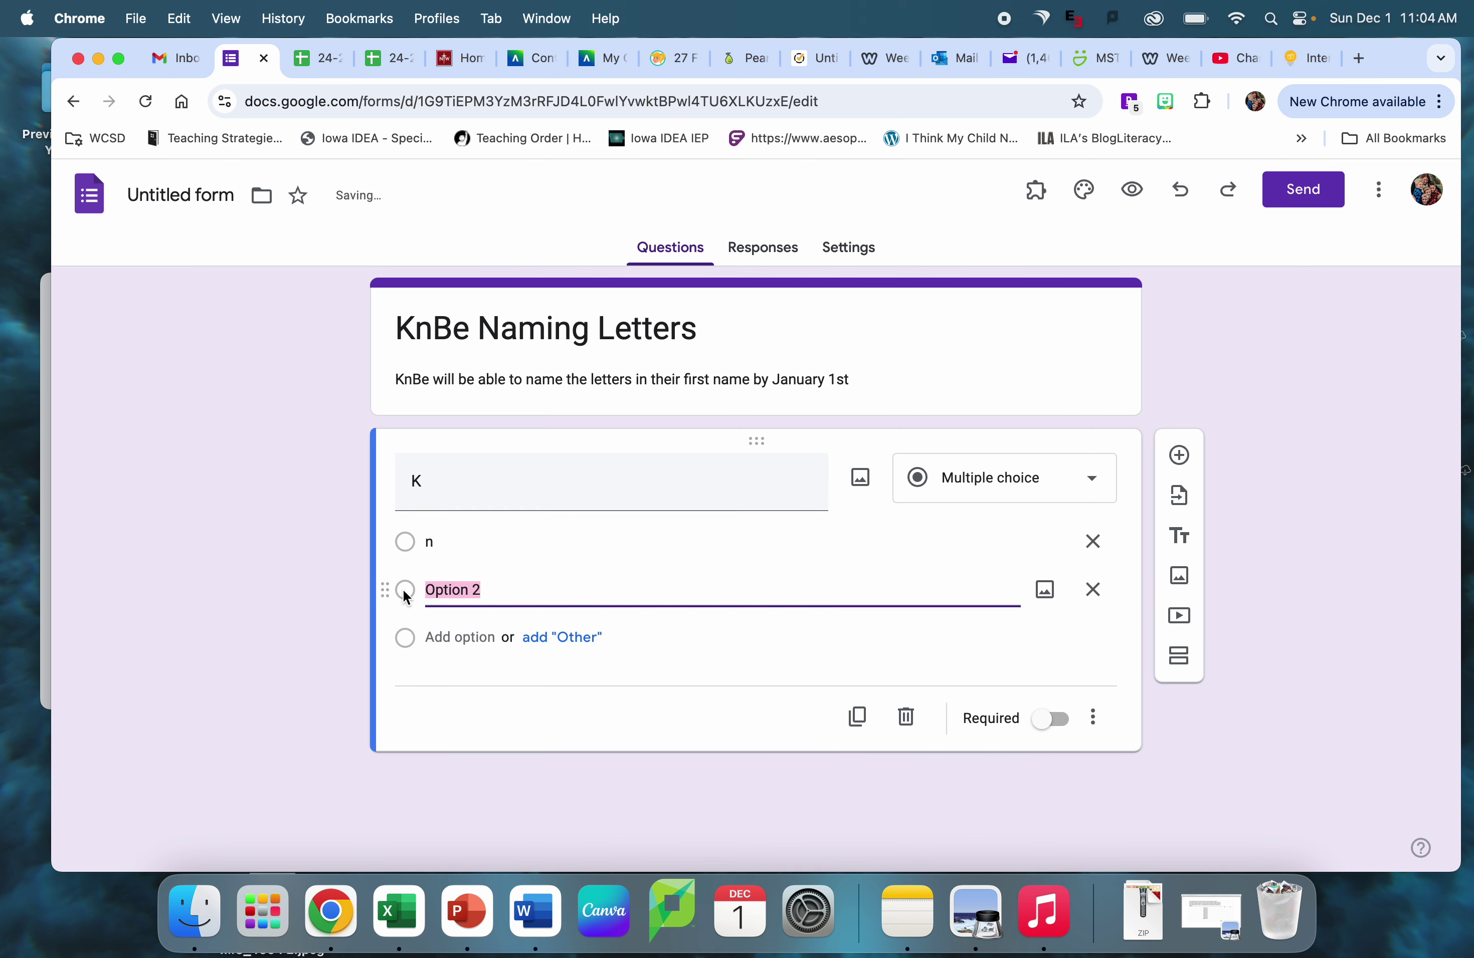
{"action": "type", "text": "o"}
{"action": "left_click", "coordinate": [408, 637]}
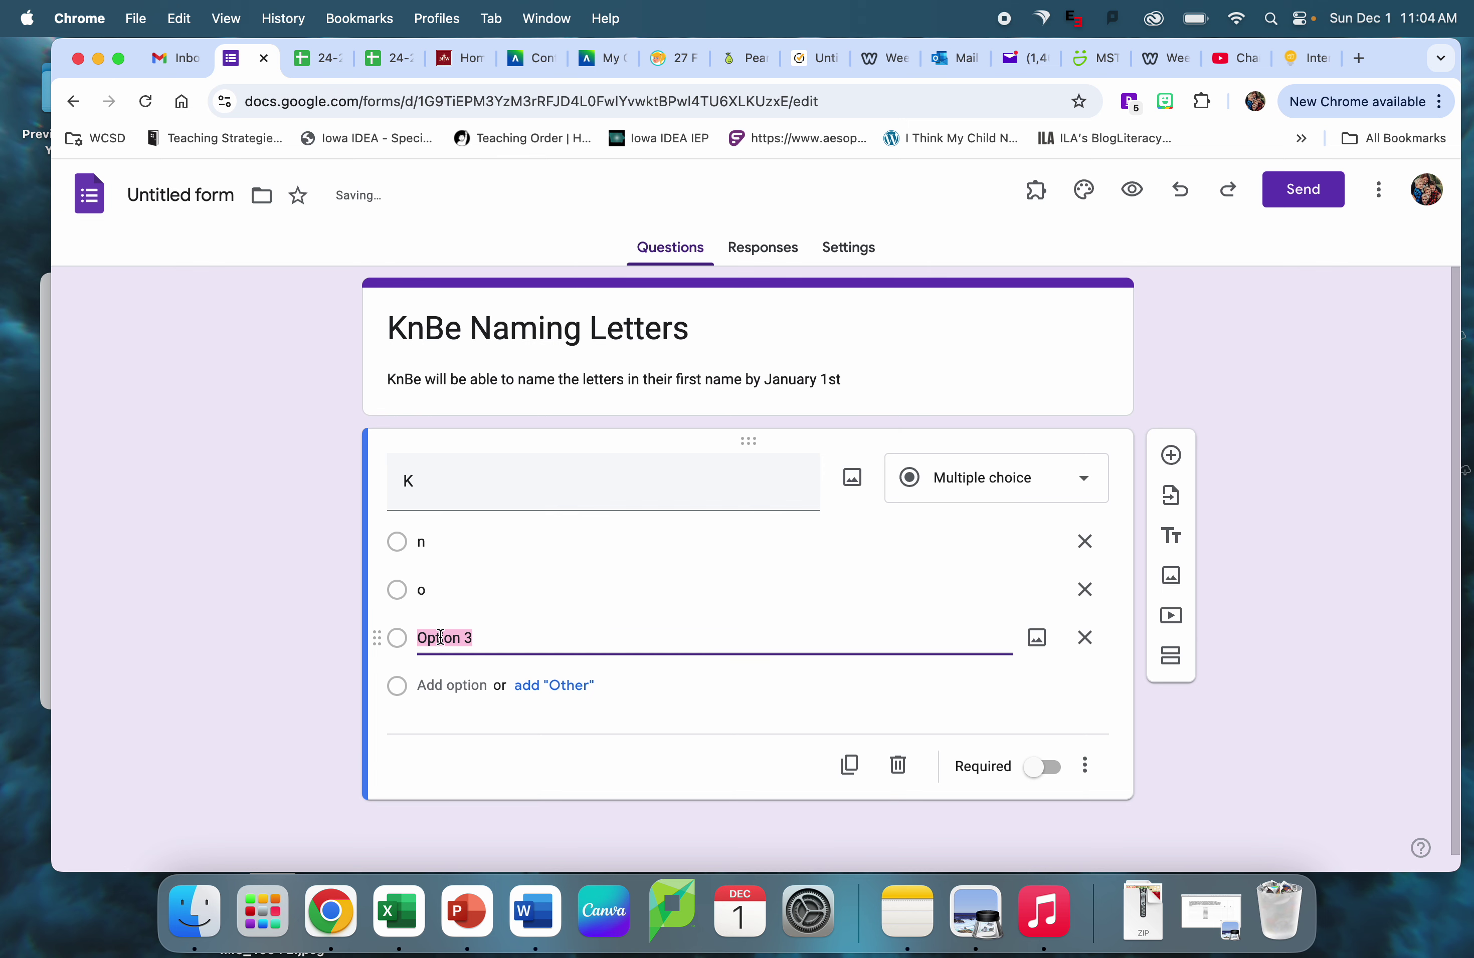
{"action": "type", "text": "x"}
{"action": "left_click", "coordinate": [400, 688]}
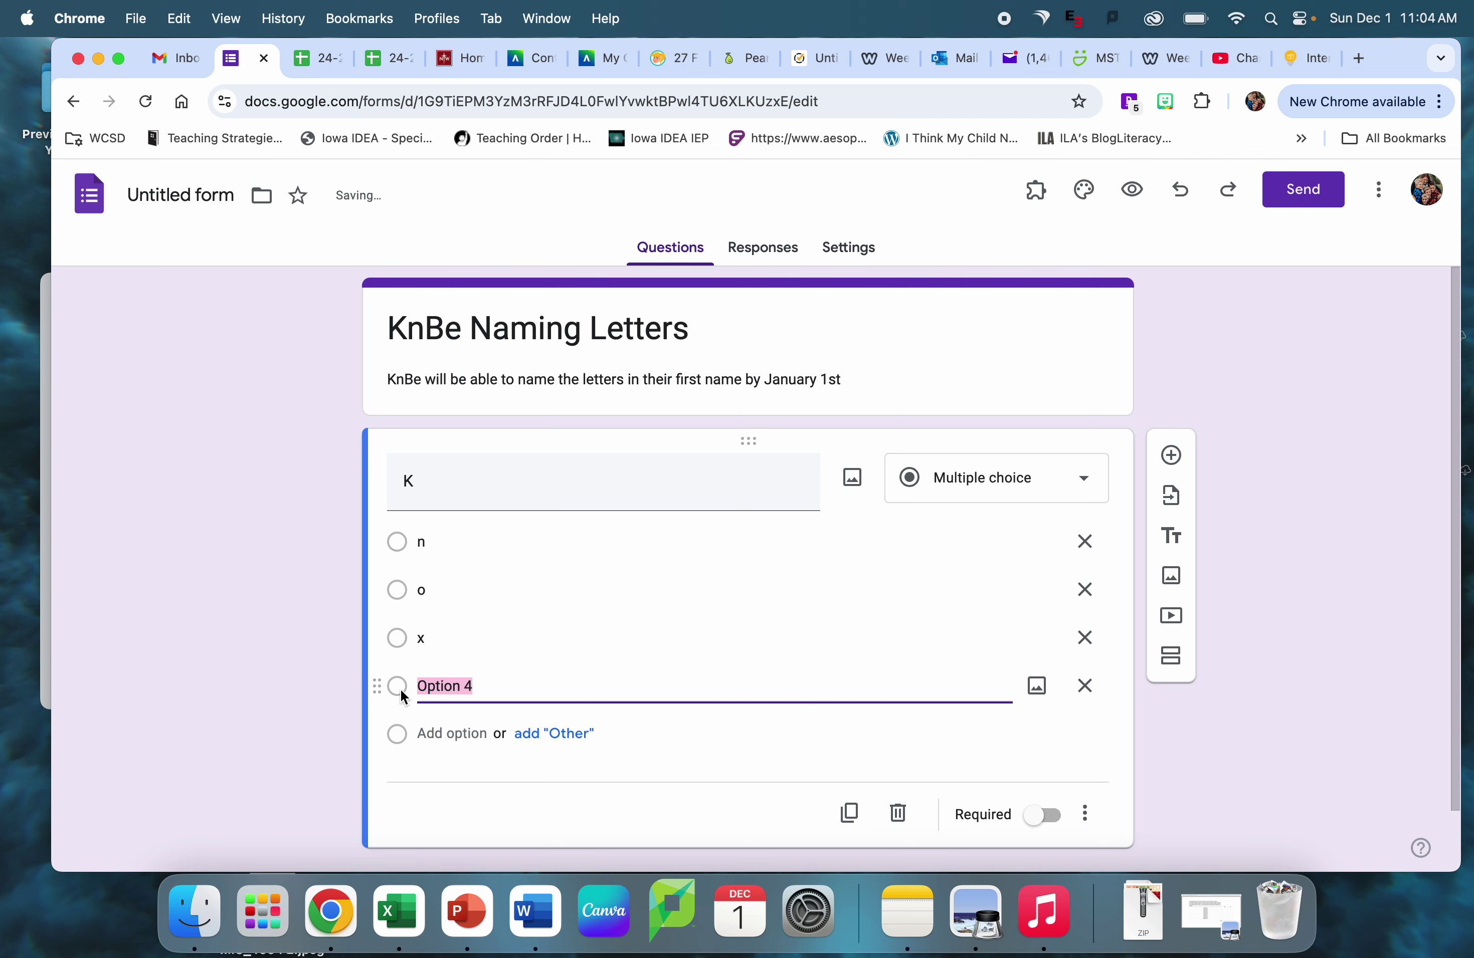
{"action": "type", "text": "t"}
Step: Add a fifth and a sixth answer option to the K question, trying the letters o and n as labels
{"action": "left_click", "coordinate": [396, 733]}
{"action": "type", "text": "o"}
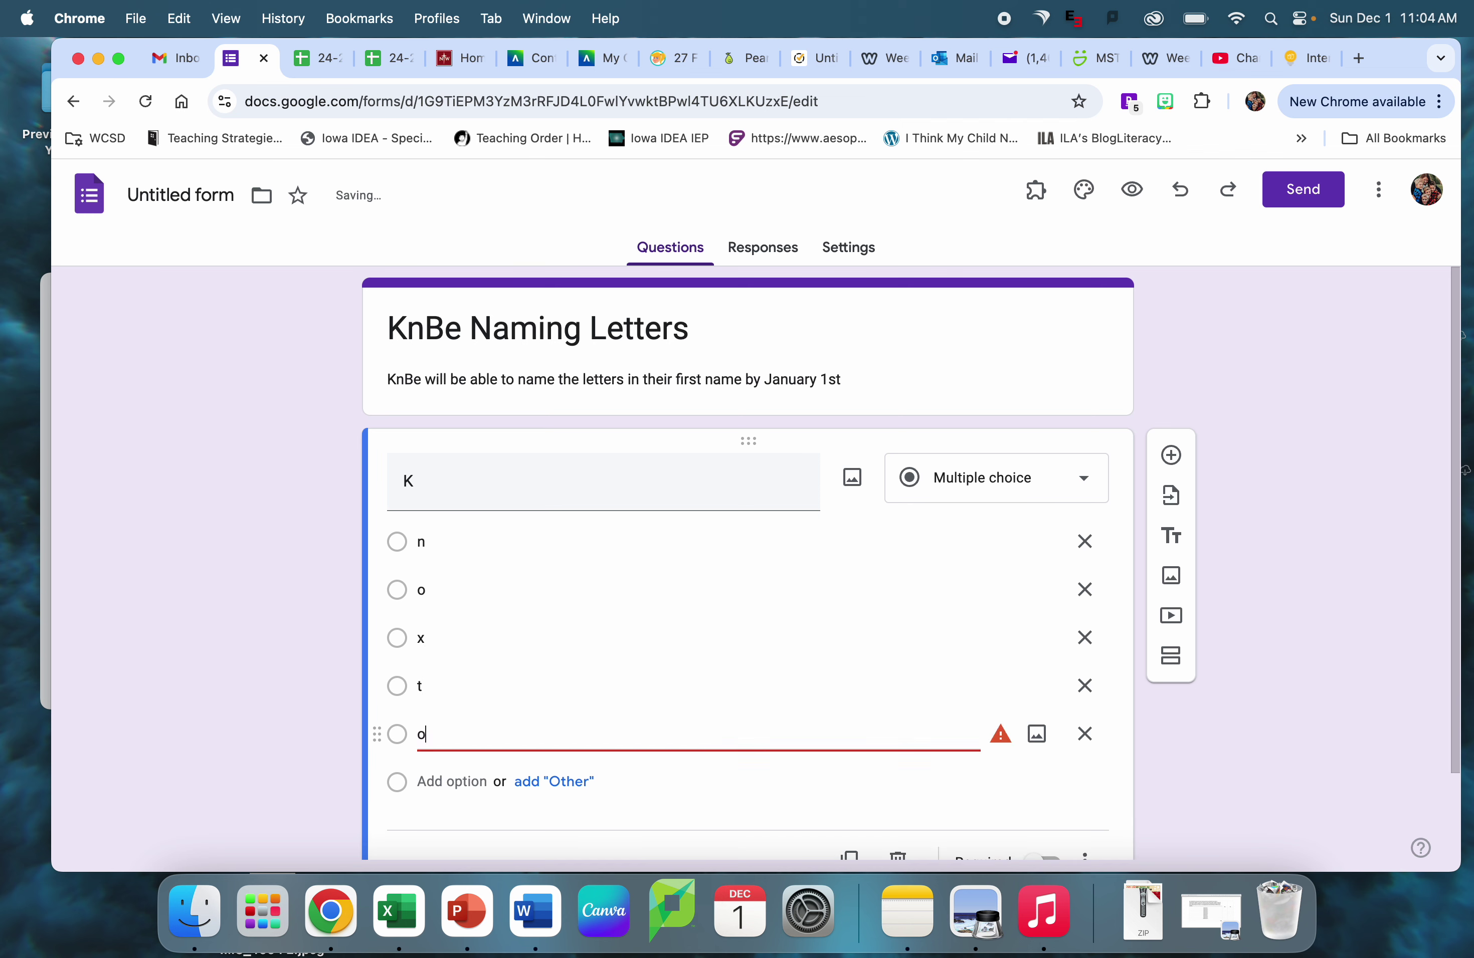
{"action": "left_click", "coordinate": [399, 783]}
{"action": "type", "text": "o"}
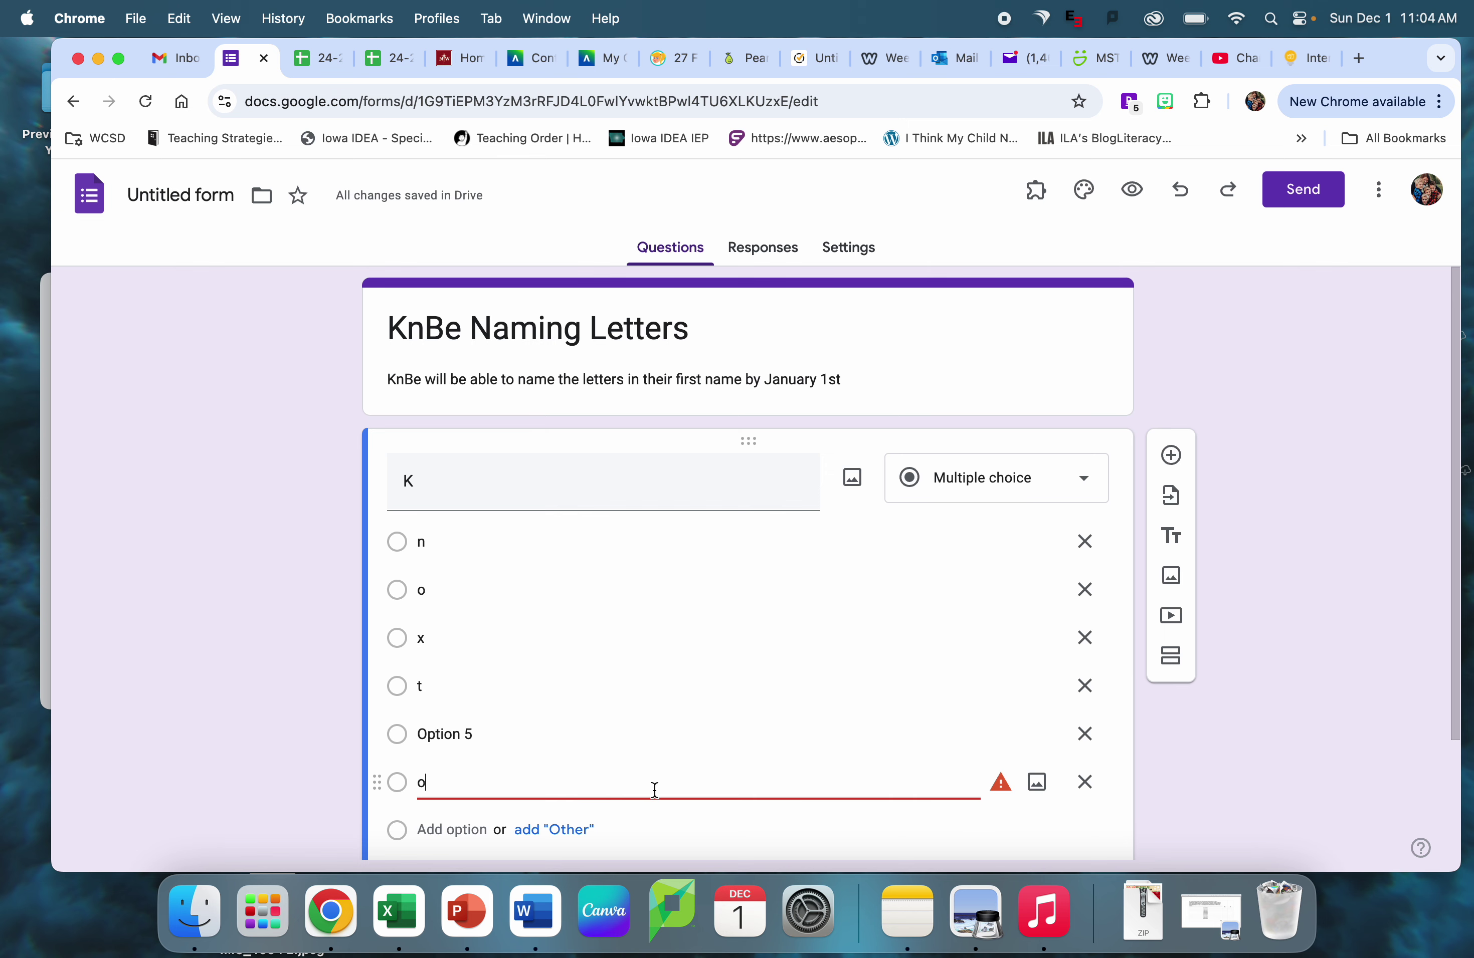
{"action": "scroll", "coordinate": [926, 792], "scroll_direction": "down", "scroll_amount": 1}
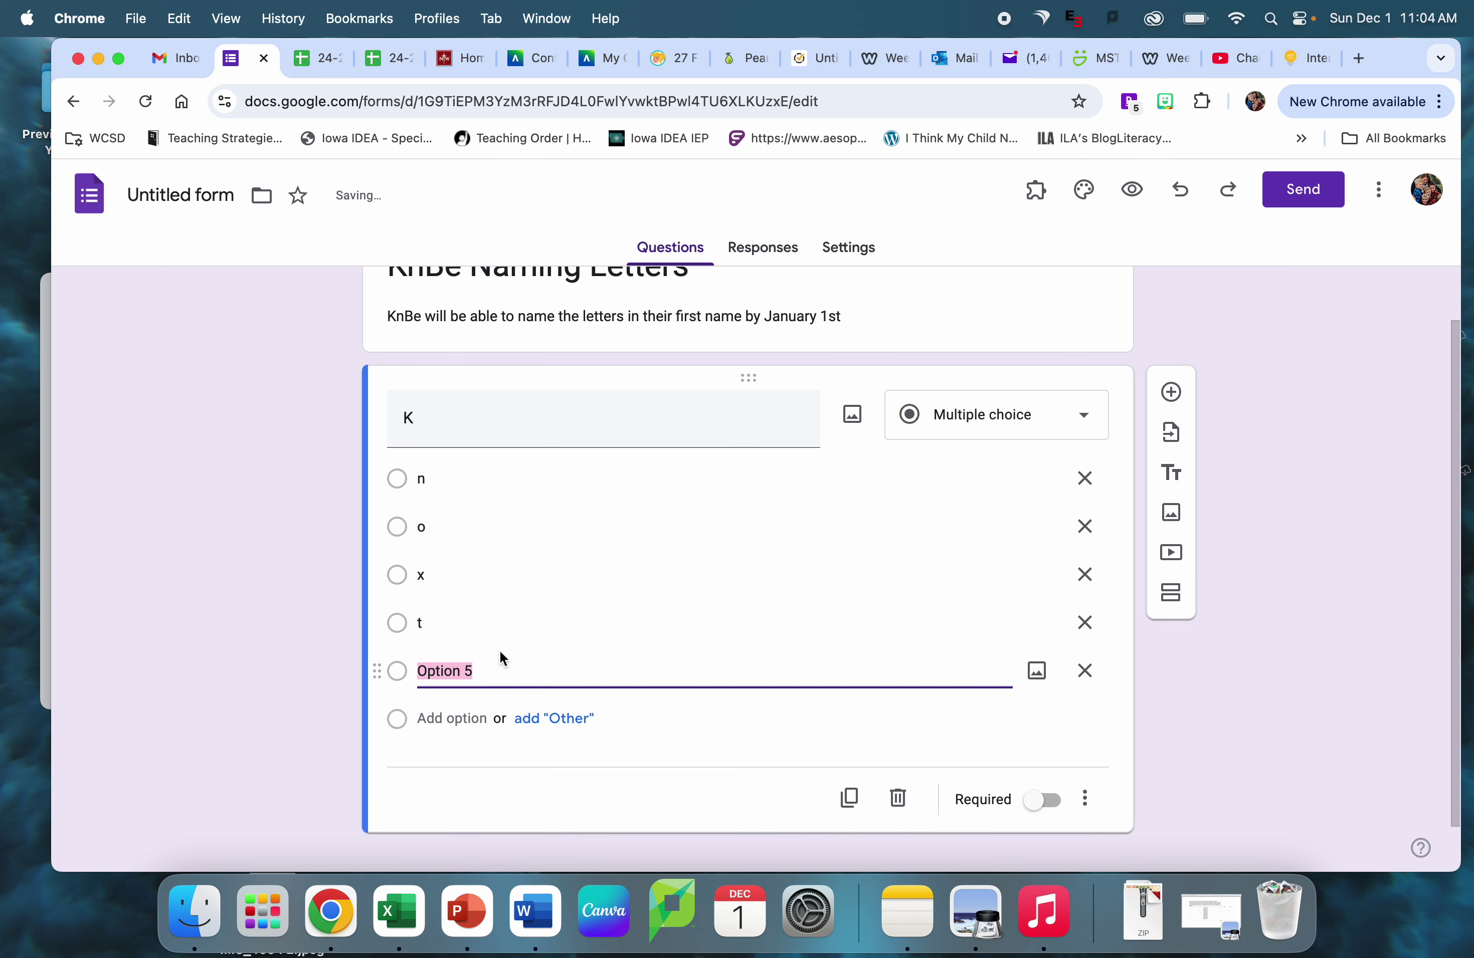
{"action": "type", "text": "o"}
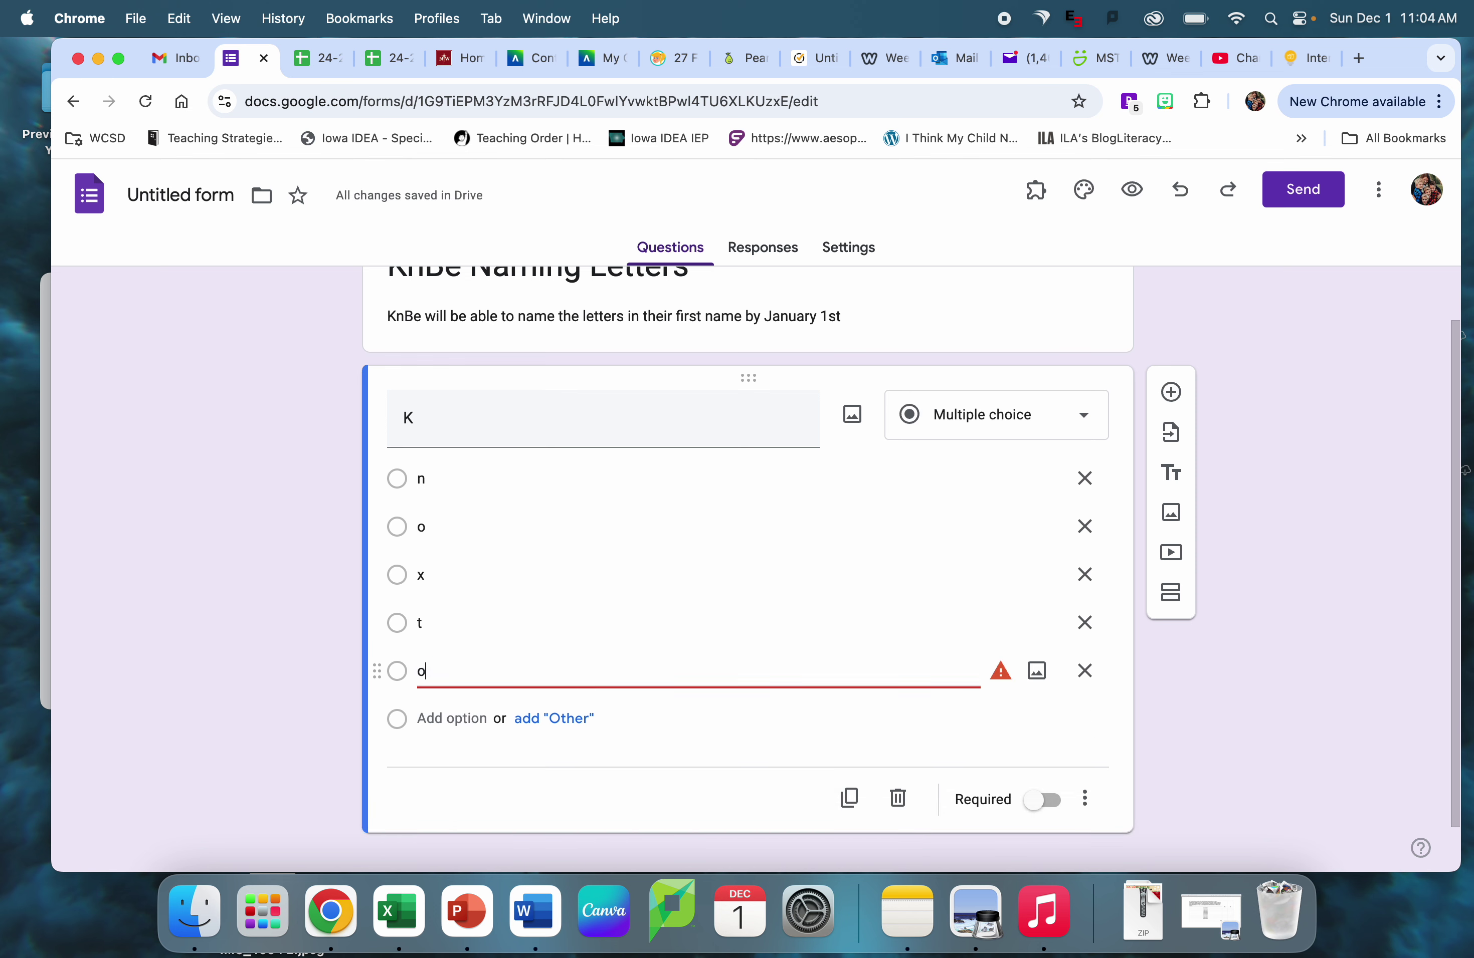
{"action": "left_click", "coordinate": [399, 723]}
{"action": "type", "text": "n"}
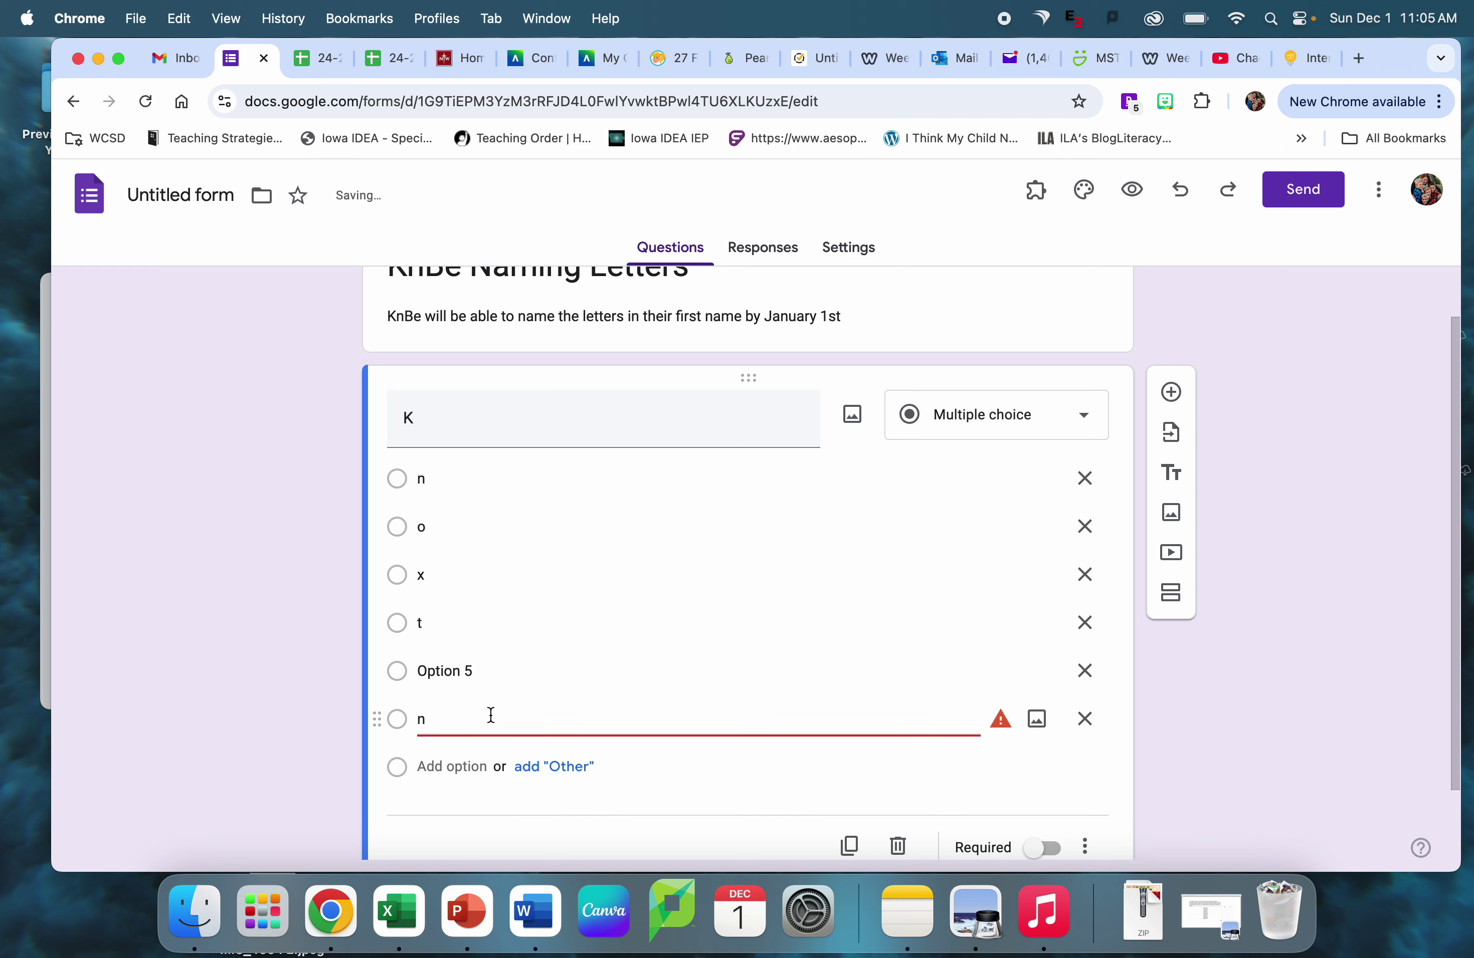
Step: Review the available question types for the K question and leave it as multiple choice
{"action": "left_click", "coordinate": [1059, 421]}
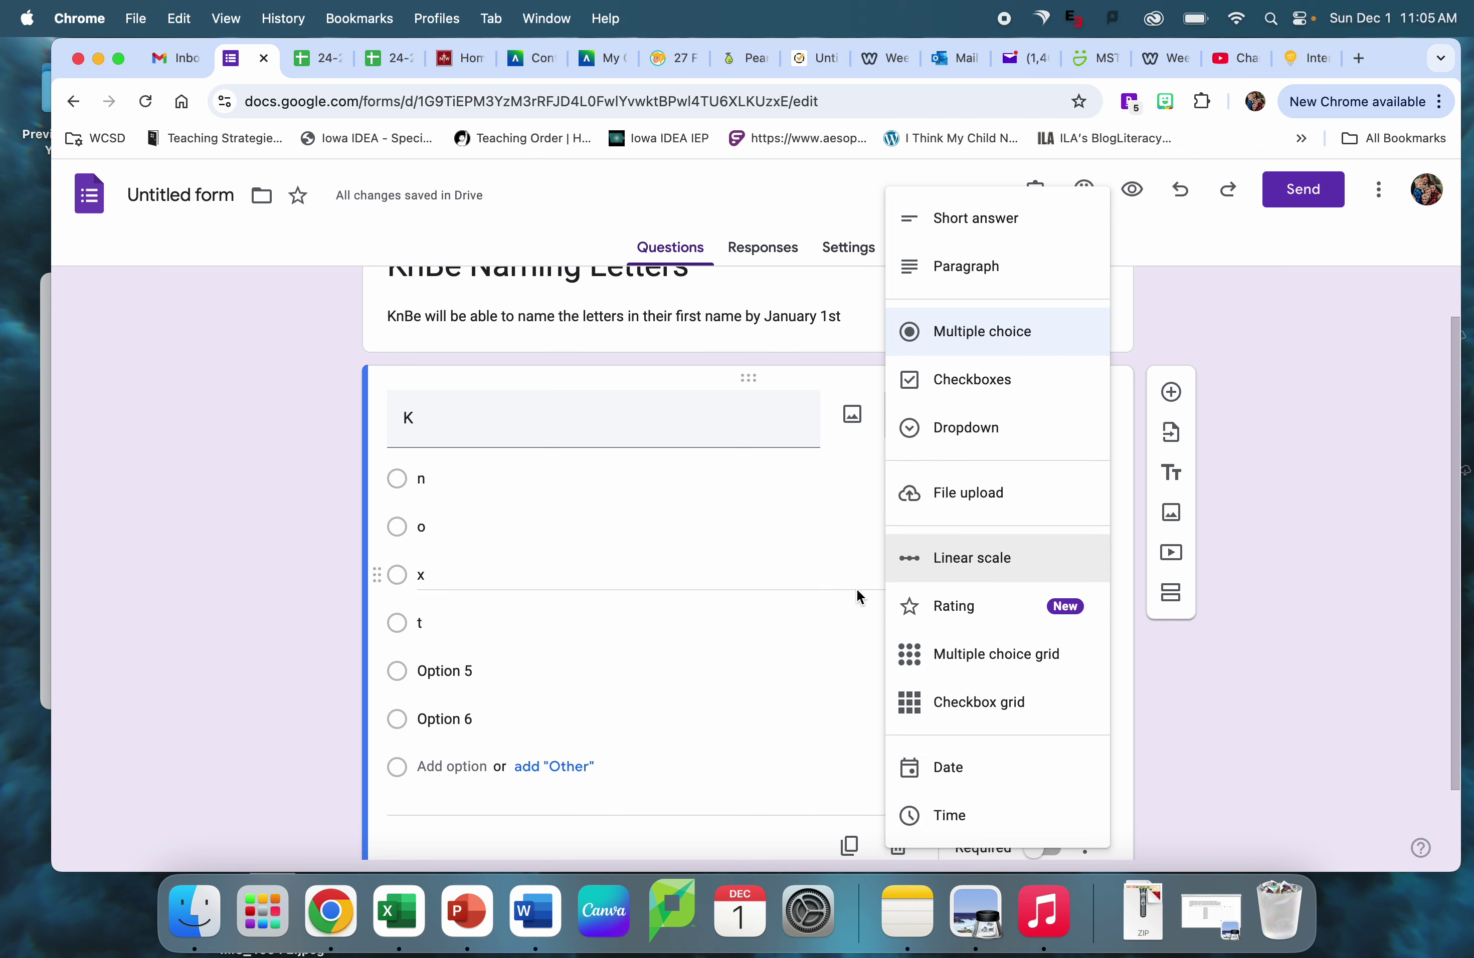
{"action": "left_click", "coordinate": [575, 575]}
{"action": "scroll", "coordinate": [685, 622], "scroll_direction": "down", "scroll_amount": 2}
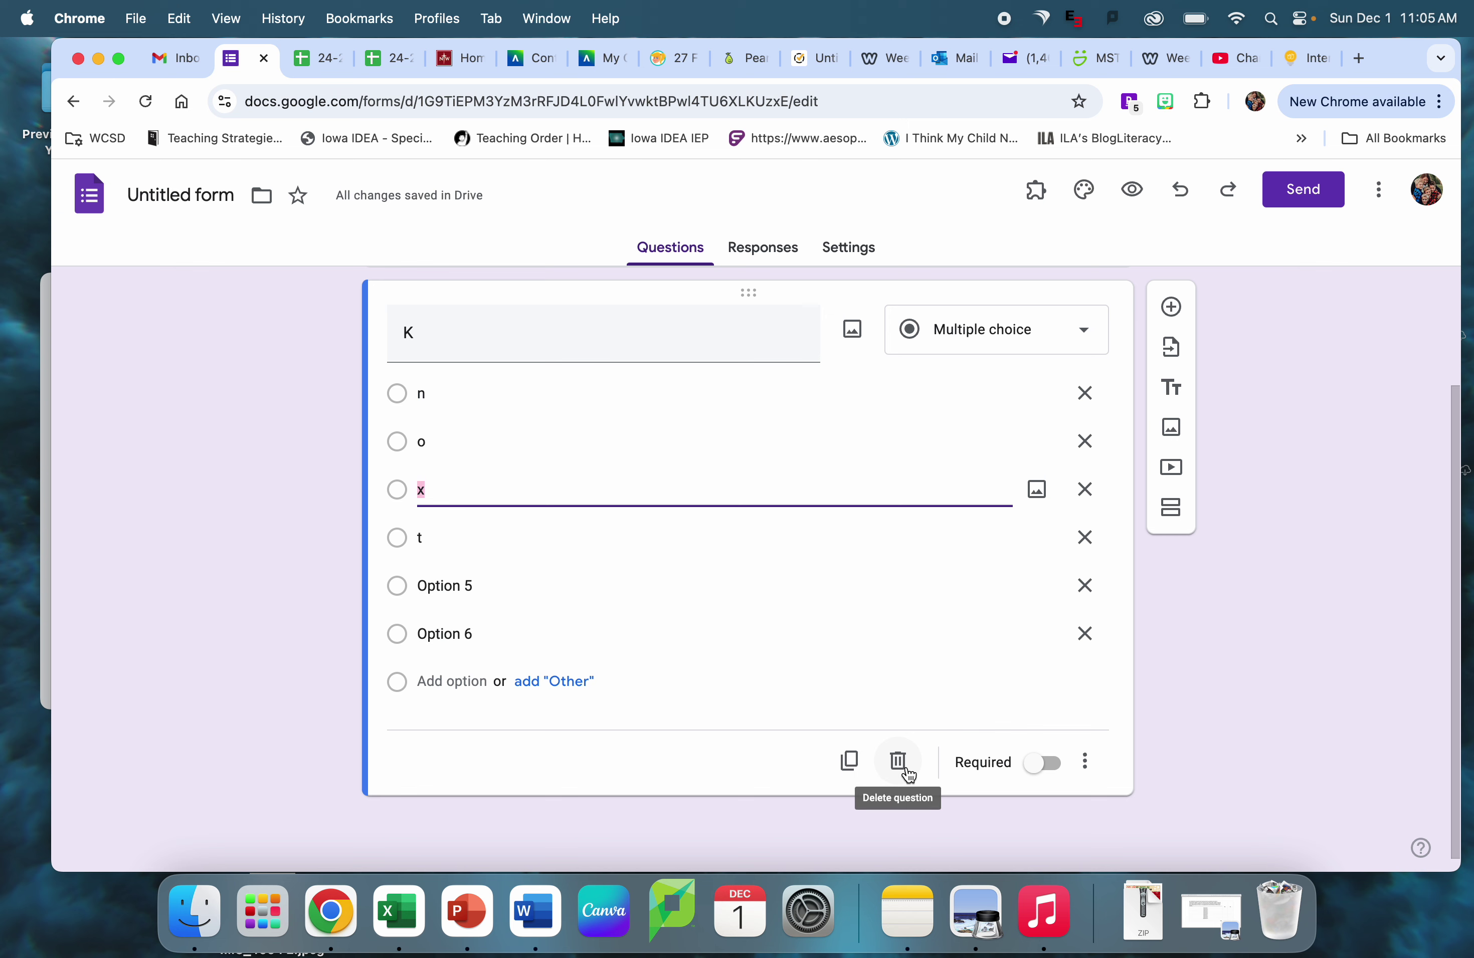
Step: Add a blank multiple-choice question below the K question and a new section after it
{"action": "left_click", "coordinate": [1171, 308]}
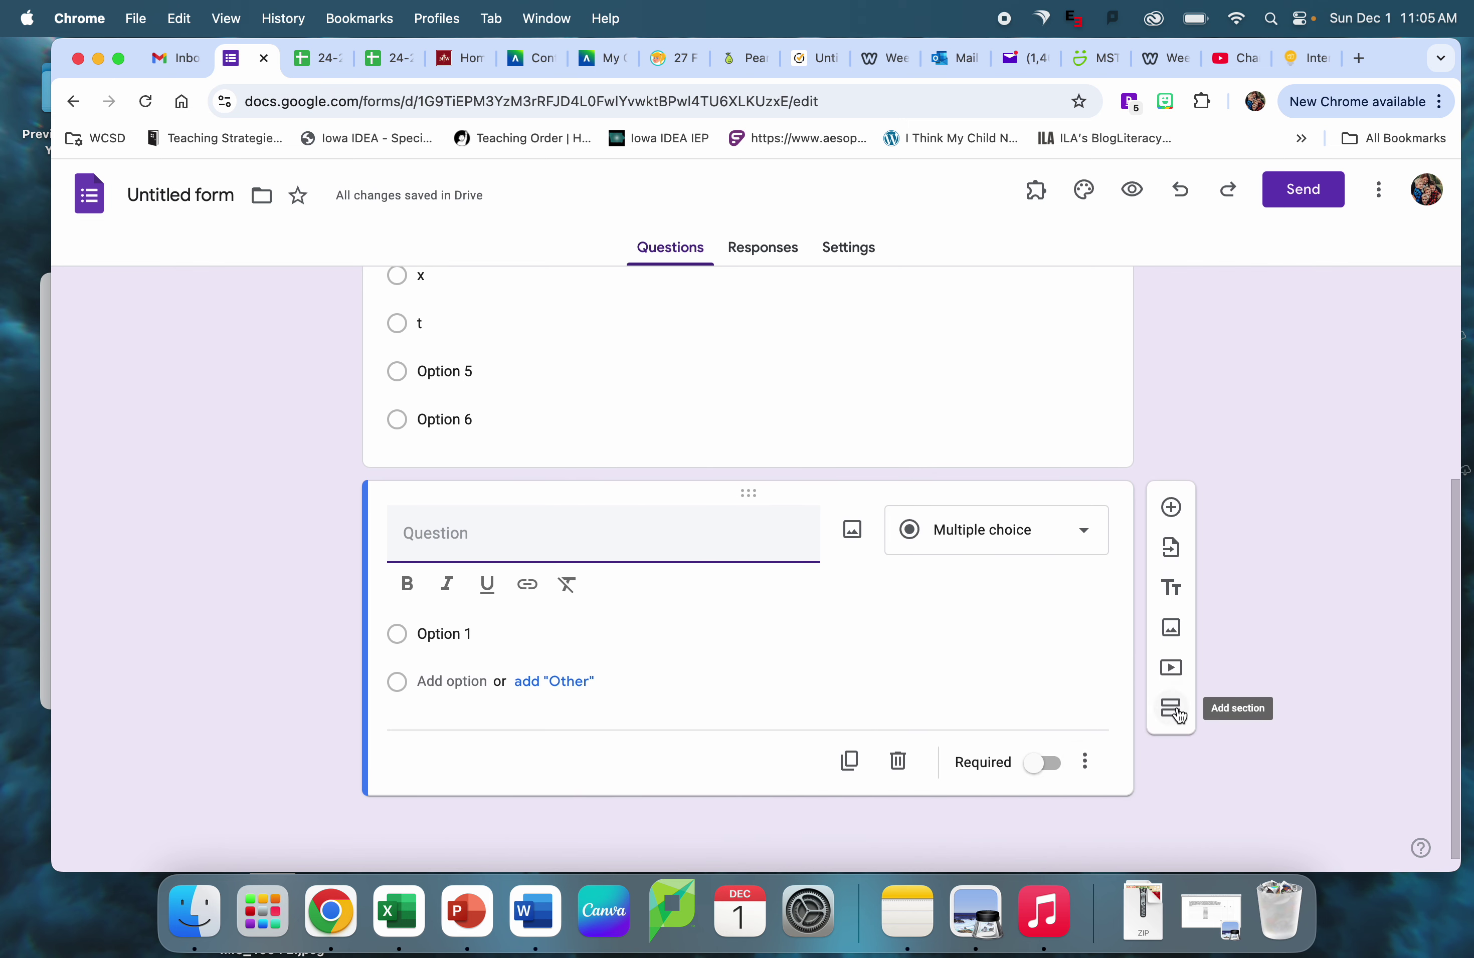
{"action": "scroll", "coordinate": [1178, 713], "scroll_direction": "up", "scroll_amount": 5}
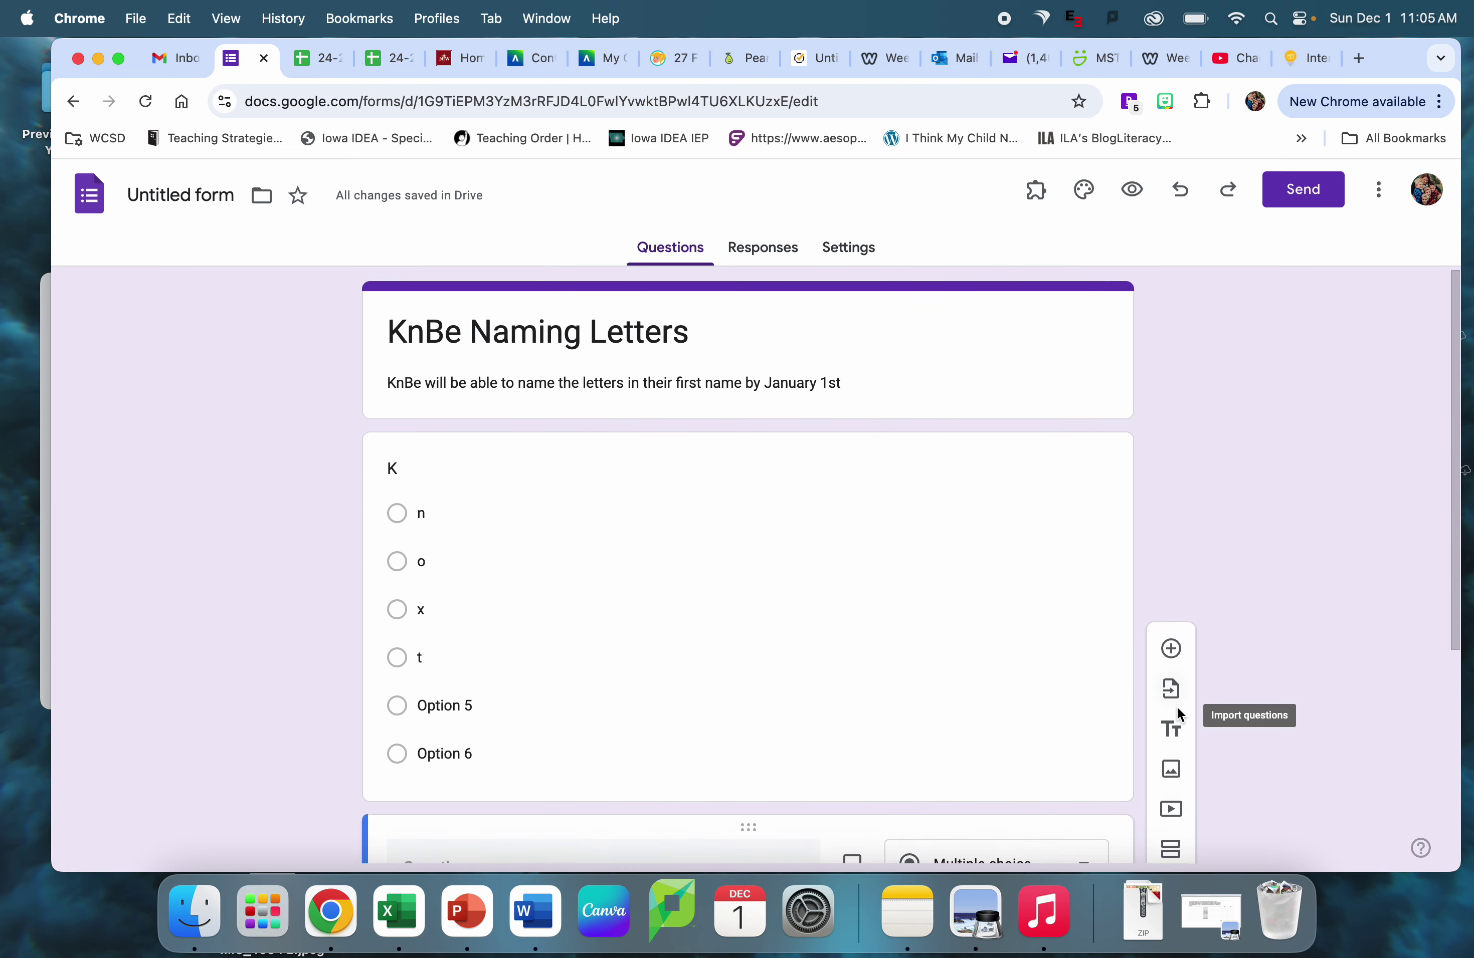
{"action": "scroll", "coordinate": [1002, 644], "scroll_direction": "down", "scroll_amount": 5}
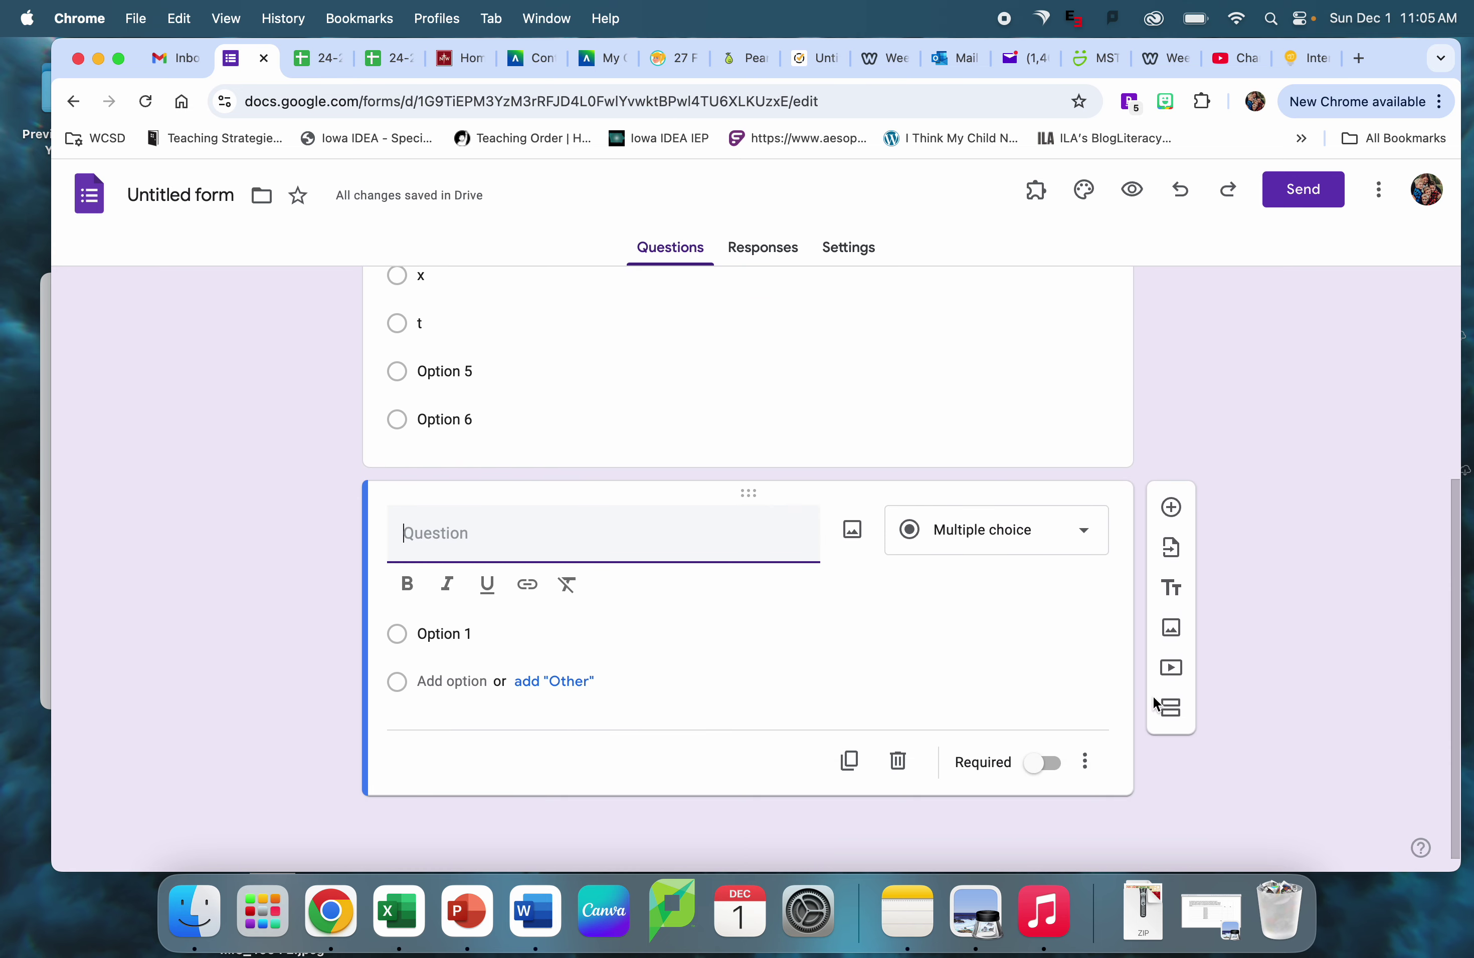
{"action": "left_click", "coordinate": [1166, 721]}
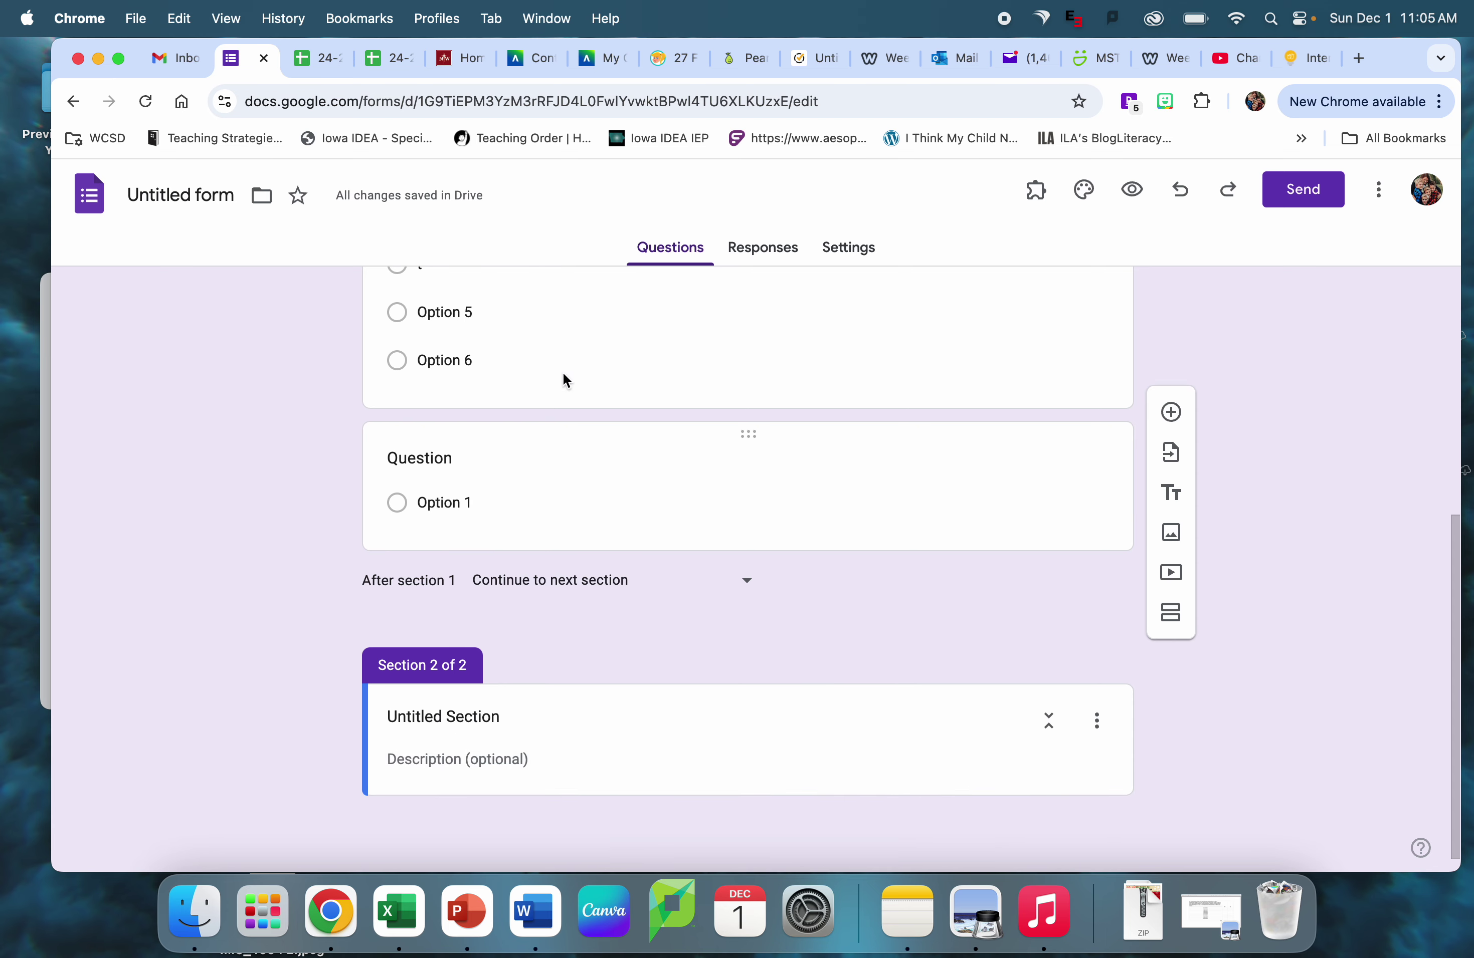
Step: Look over both sections of the form and review the duplicate, move, delete and merge options for section 2
{"action": "scroll", "coordinate": [520, 548], "scroll_direction": "up", "scroll_amount": 6}
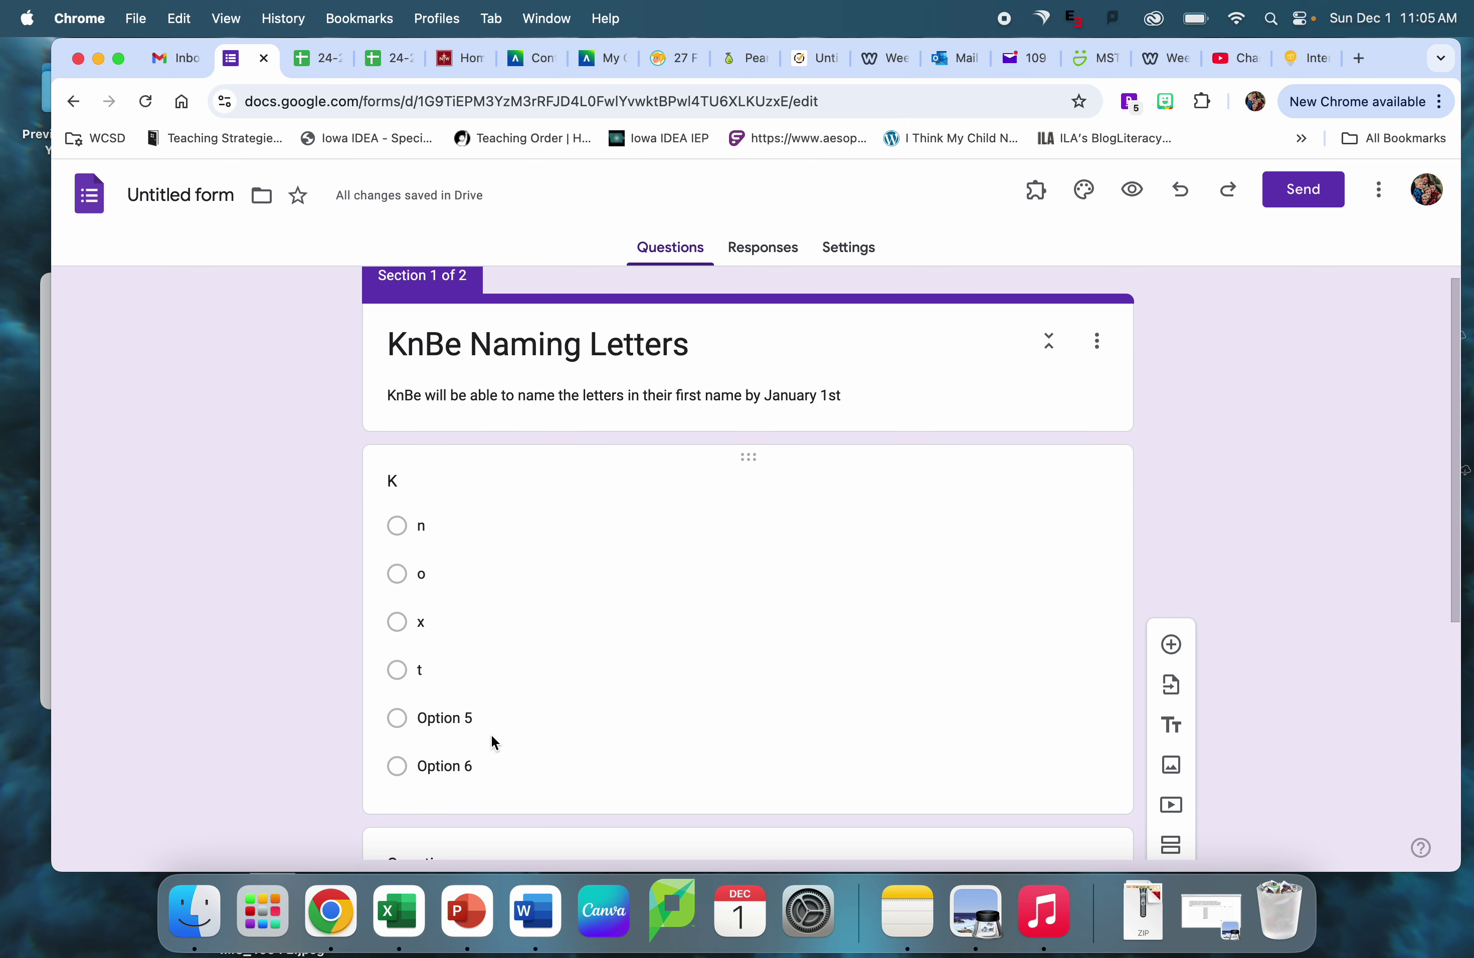
{"action": "scroll", "coordinate": [490, 735], "scroll_direction": "down", "scroll_amount": 6}
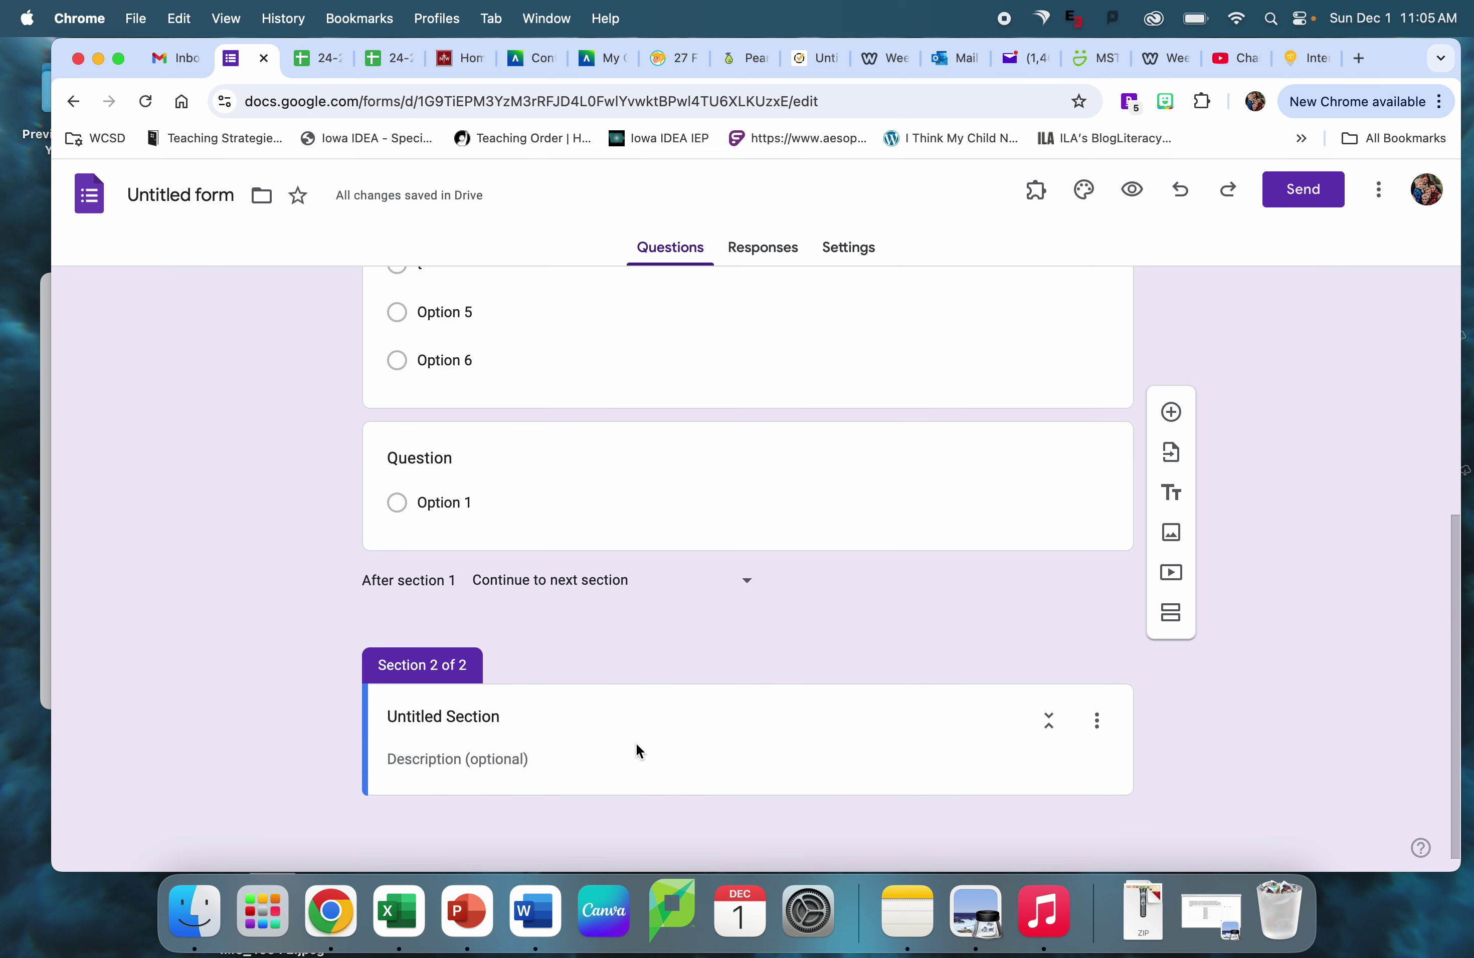
{"action": "left_click", "coordinate": [1097, 721]}
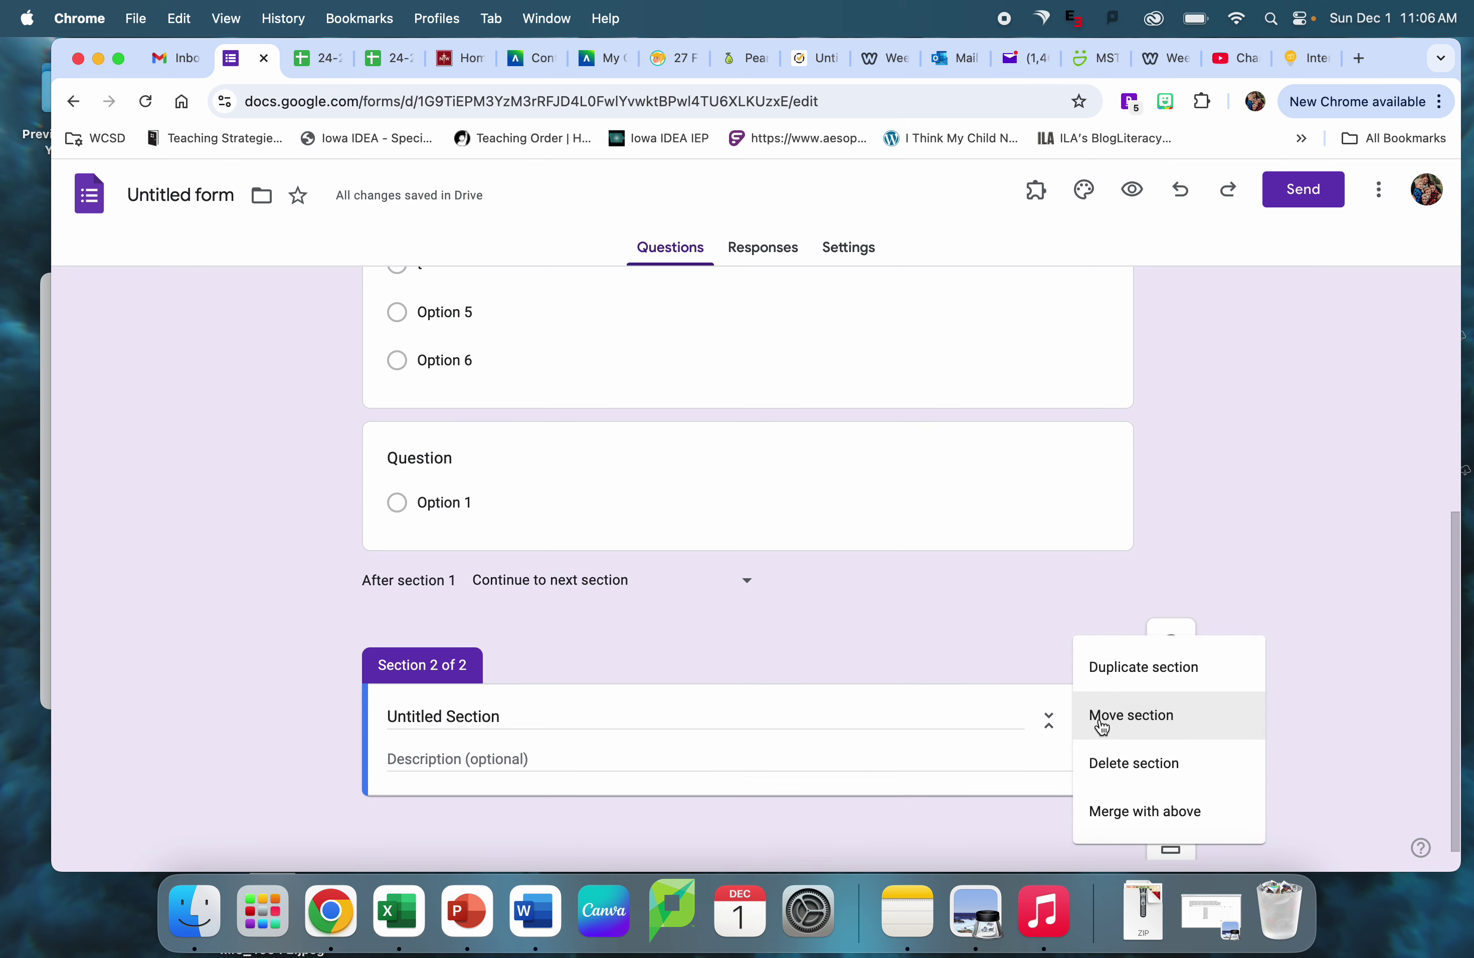
{"action": "left_click", "coordinate": [978, 662]}
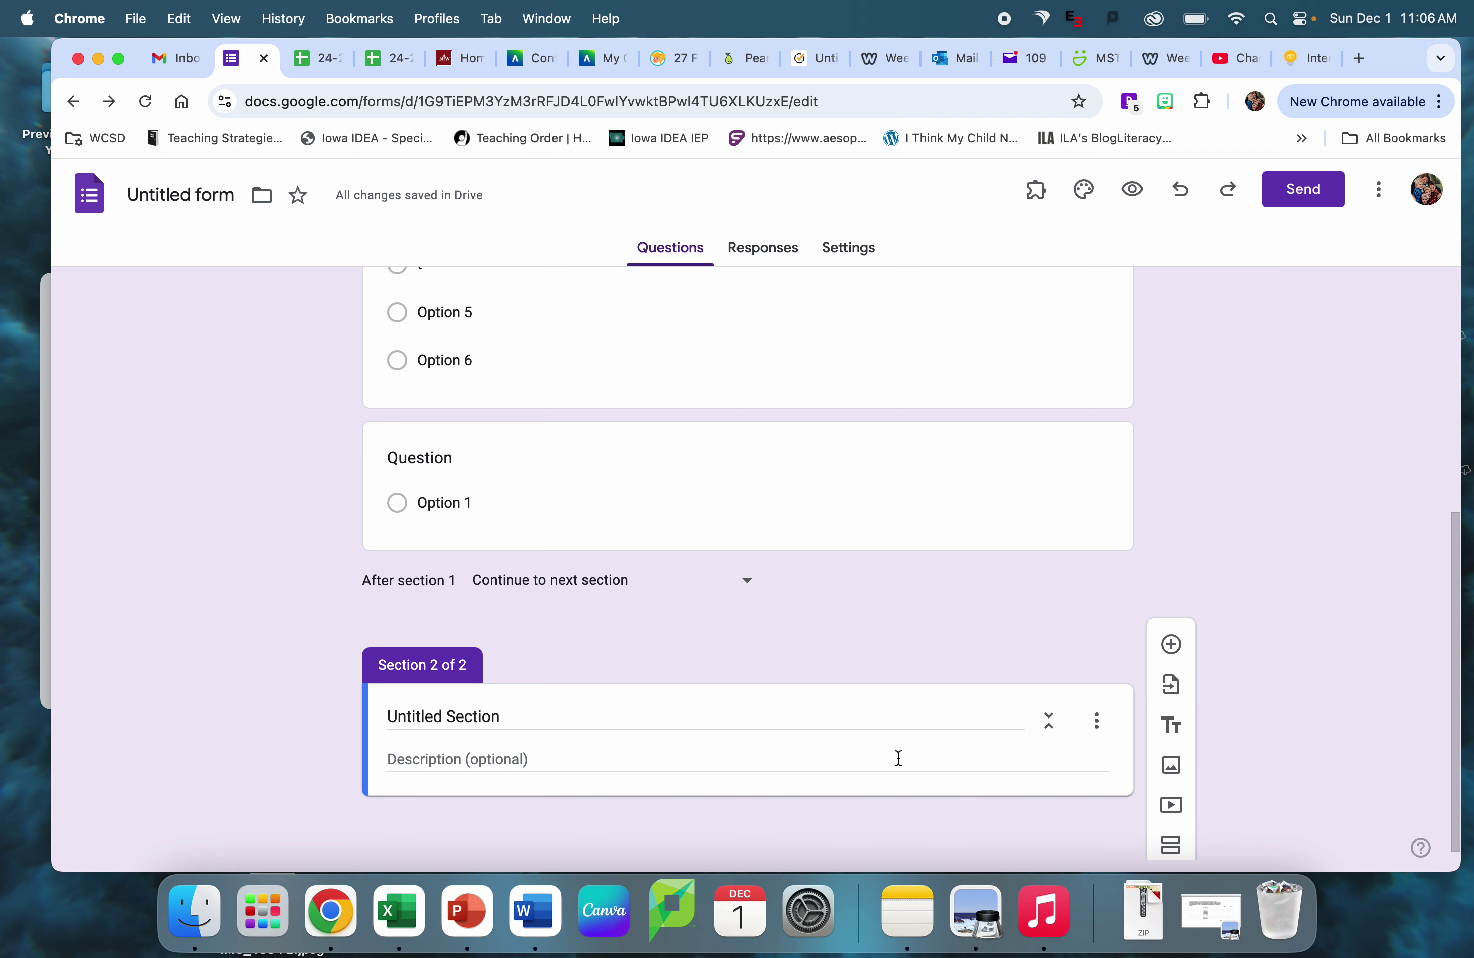